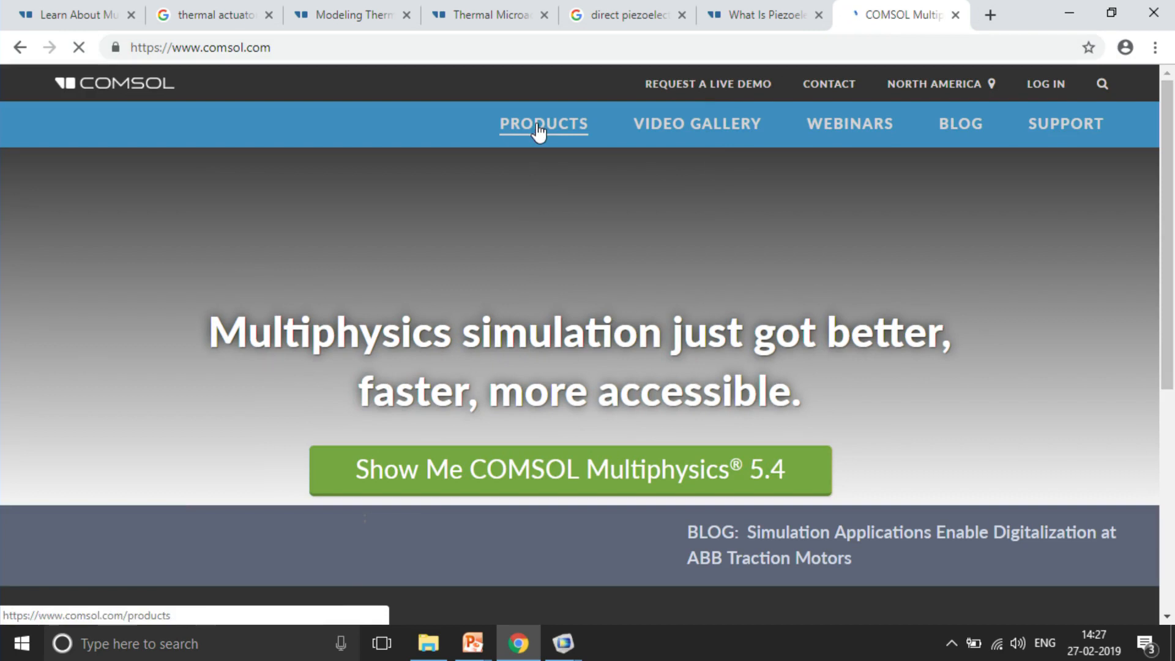
# - Open the Model and Application Files page of the COMSOL website and look over the Application Gallery
pyautogui.scroll(-6, 845, 159)
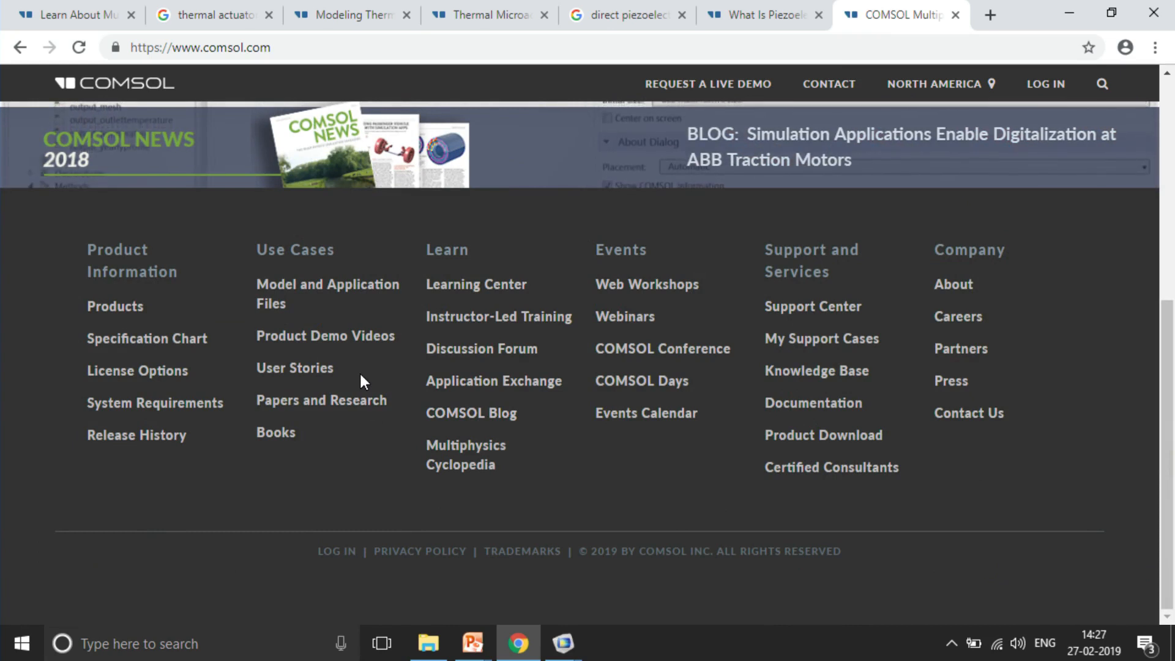
pyautogui.click(317, 294)
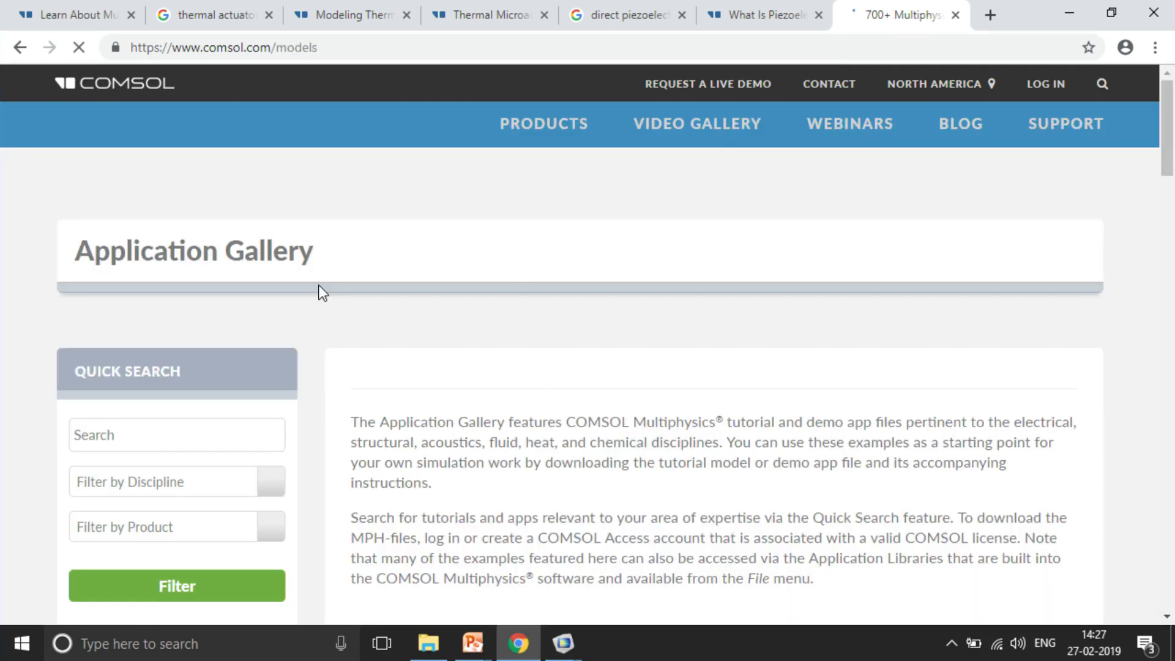
pyautogui.scroll(-3, 323, 286)
pyautogui.scroll(2, 260, 255)
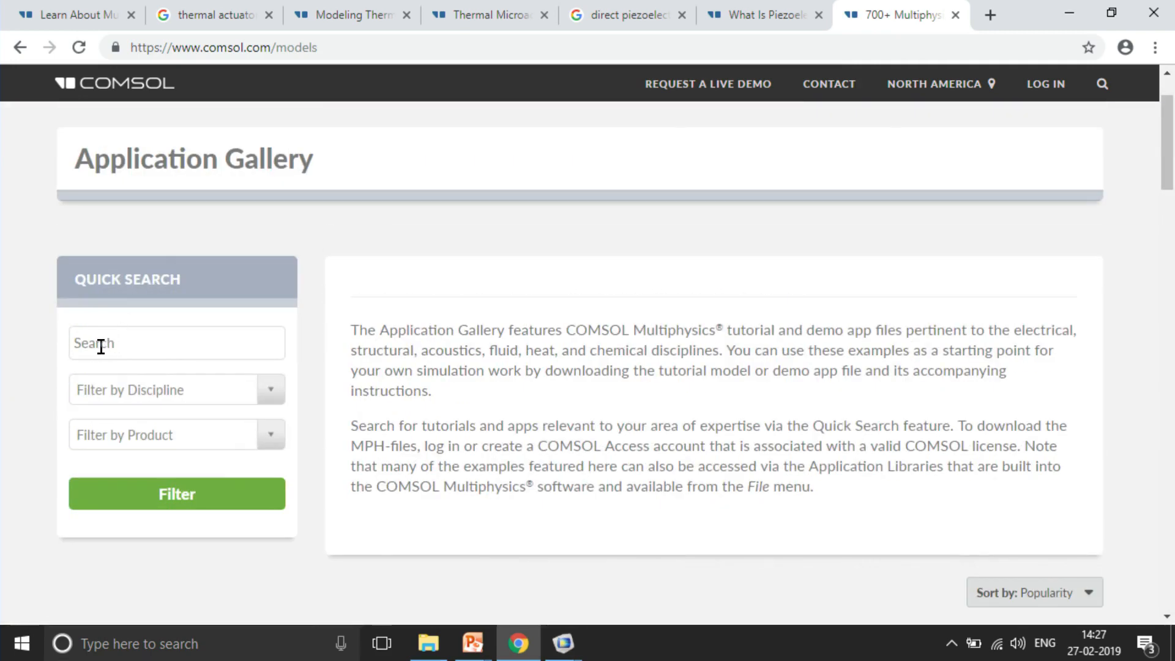
pyautogui.scroll(-10, 580, 315)
pyautogui.scroll(15, 584, 325)
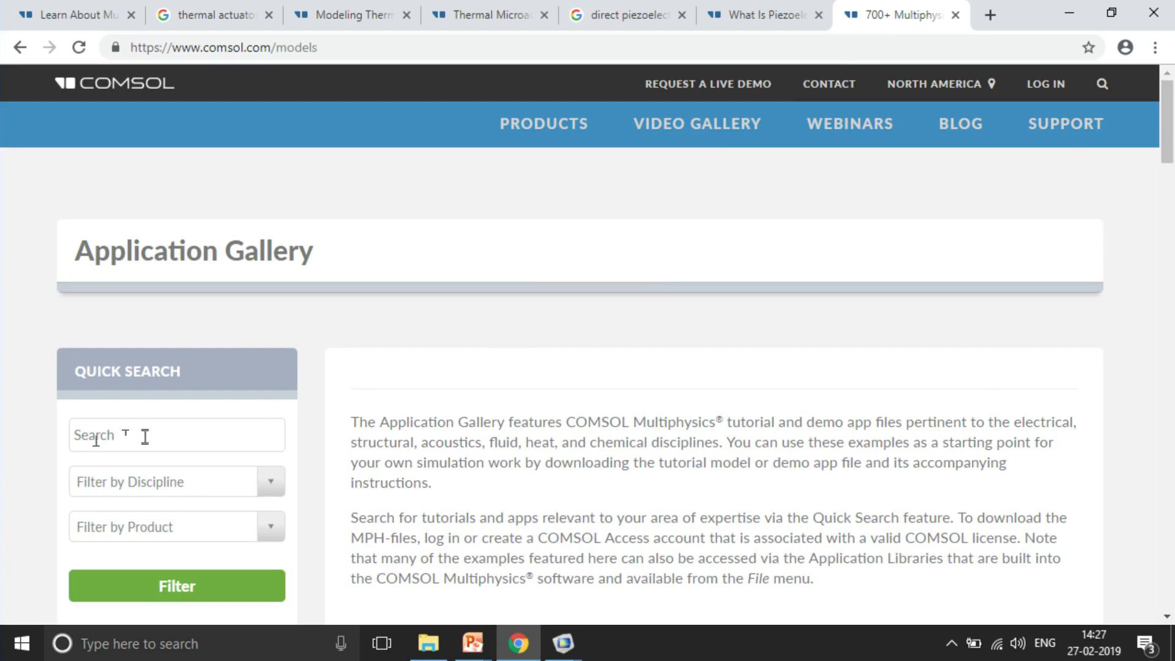
# - Search the Application Gallery for "piezoelectric energy" and skim the resulting models
pyautogui.click(155, 436)
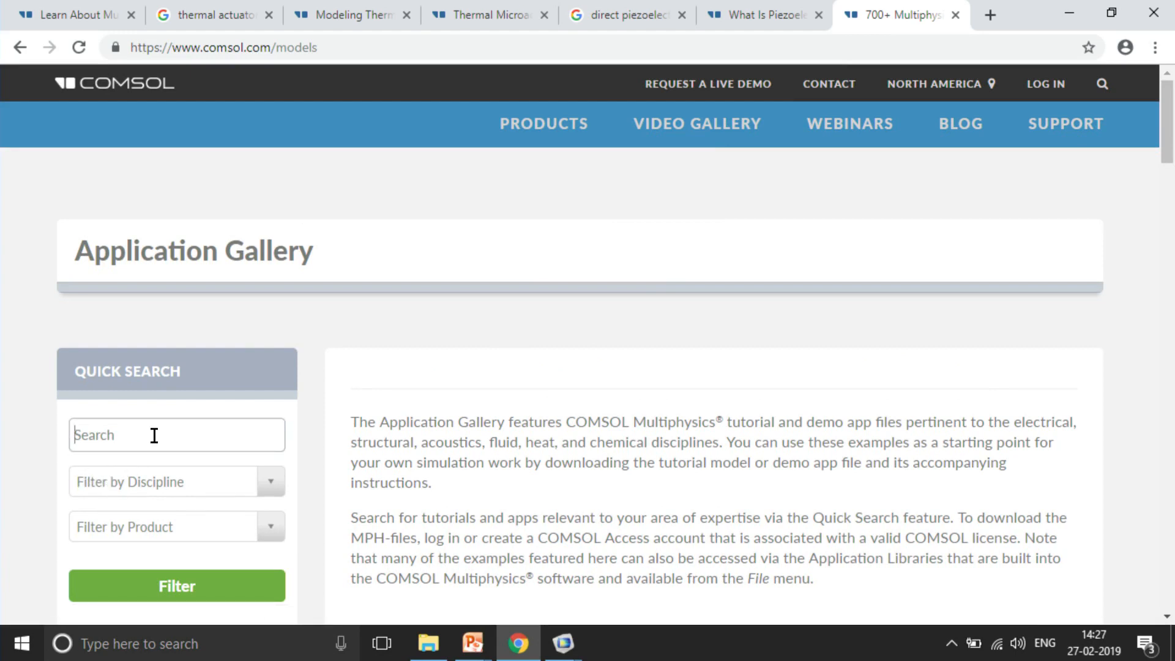
pyautogui.write('piezoelectric energy')
pyautogui.press('Return')
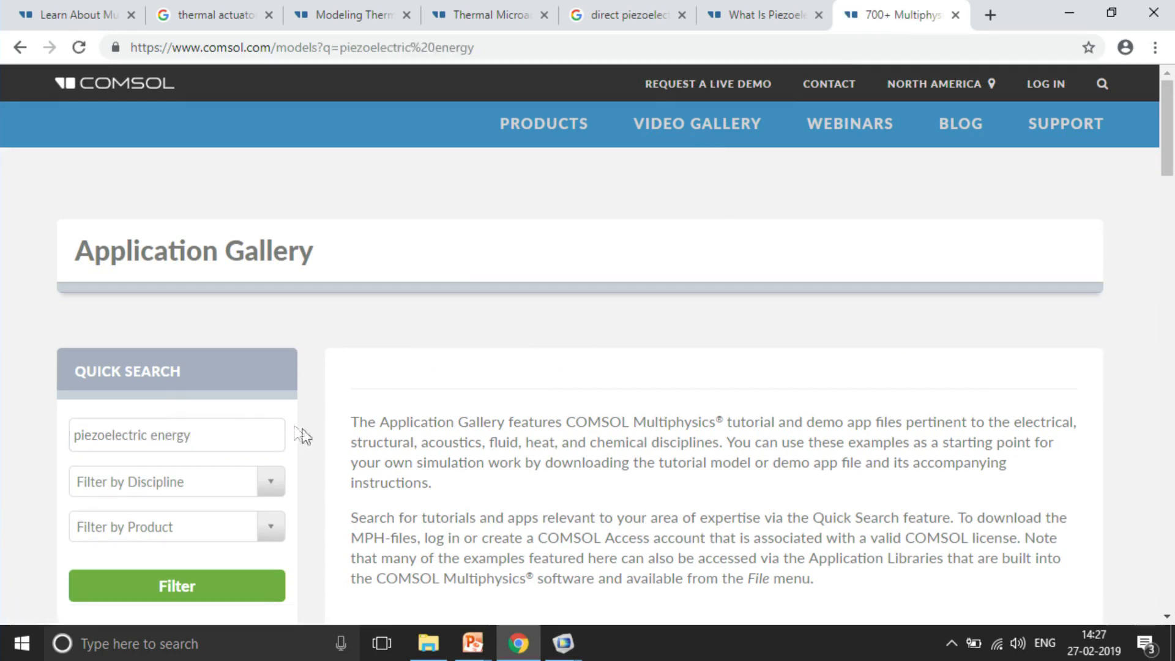
pyautogui.scroll(-3, 353, 421)
pyautogui.scroll(-3, 354, 425)
pyautogui.scroll(5, 354, 425)
# - Refine the gallery search to "piezoelectric energy harvester"
pyautogui.click(219, 240)
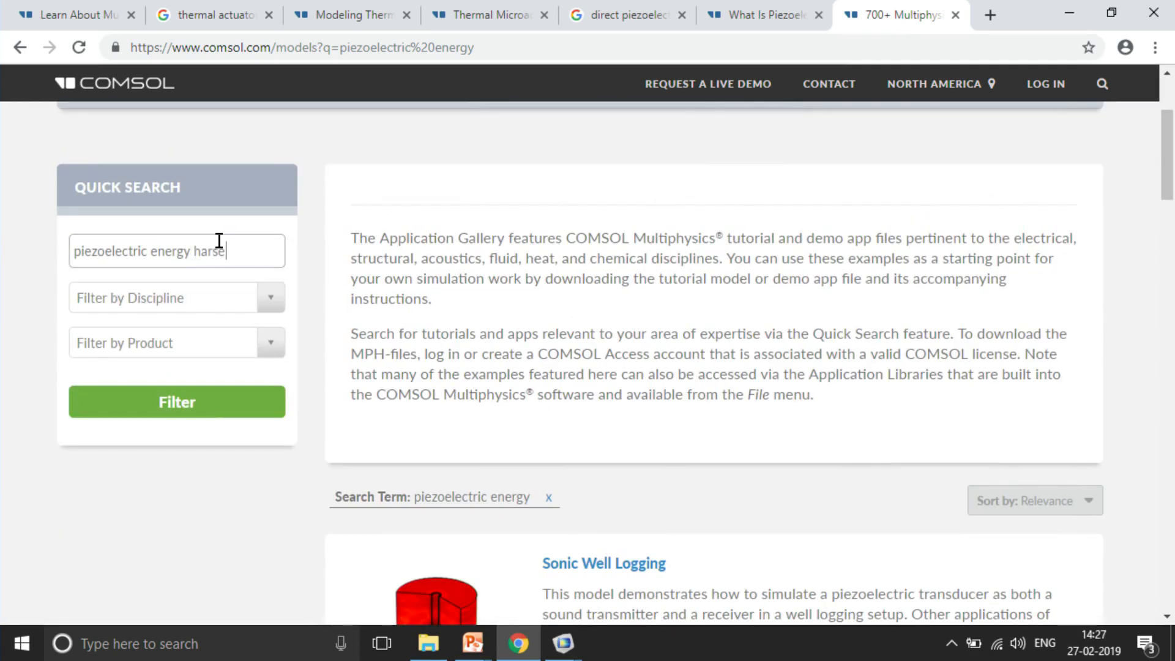
pyautogui.write('harvester')
pyautogui.press('Return')
pyautogui.scroll(-5, 950, 289)
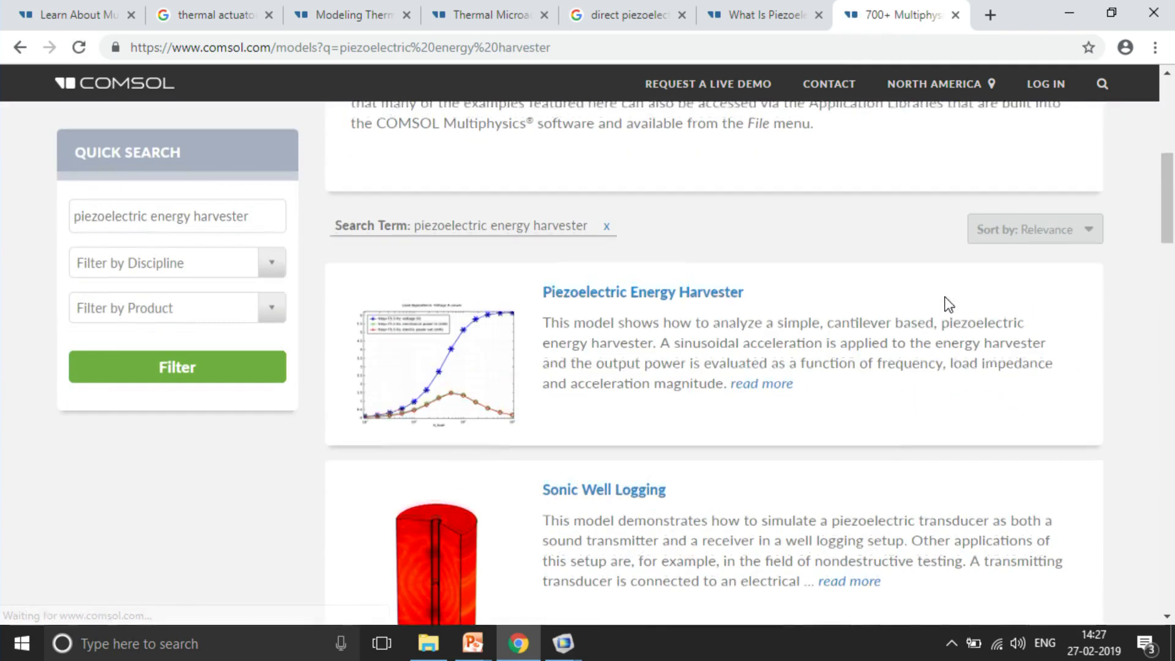
# - Open the Piezoelectric Energy Harvester model page in a new browser tab and show its downloadable application files
pyautogui.middleClick(674, 299)
pyautogui.click(894, 12)
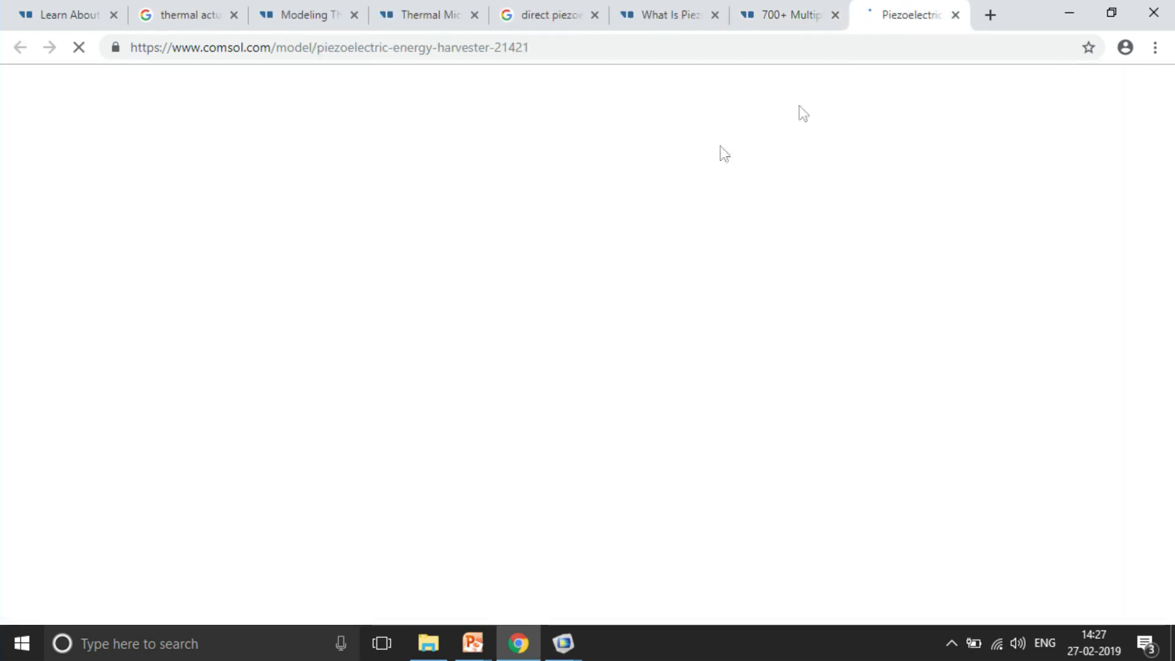
pyautogui.scroll(-4, 606, 304)
pyautogui.scroll(-3, 613, 312)
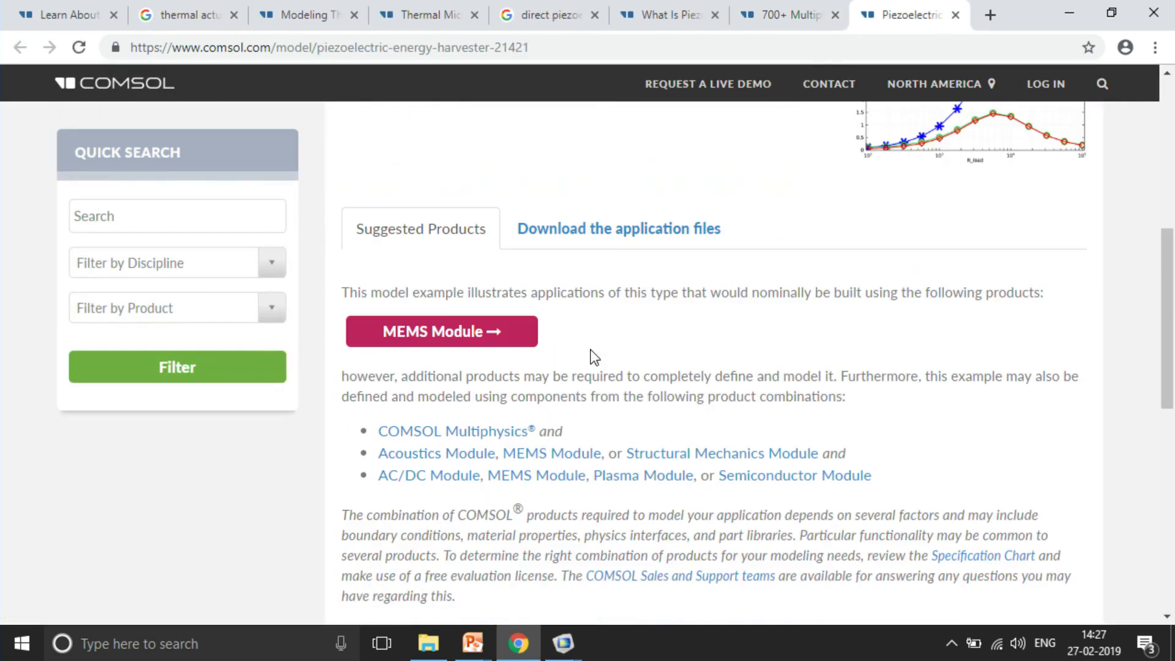
pyautogui.click(604, 236)
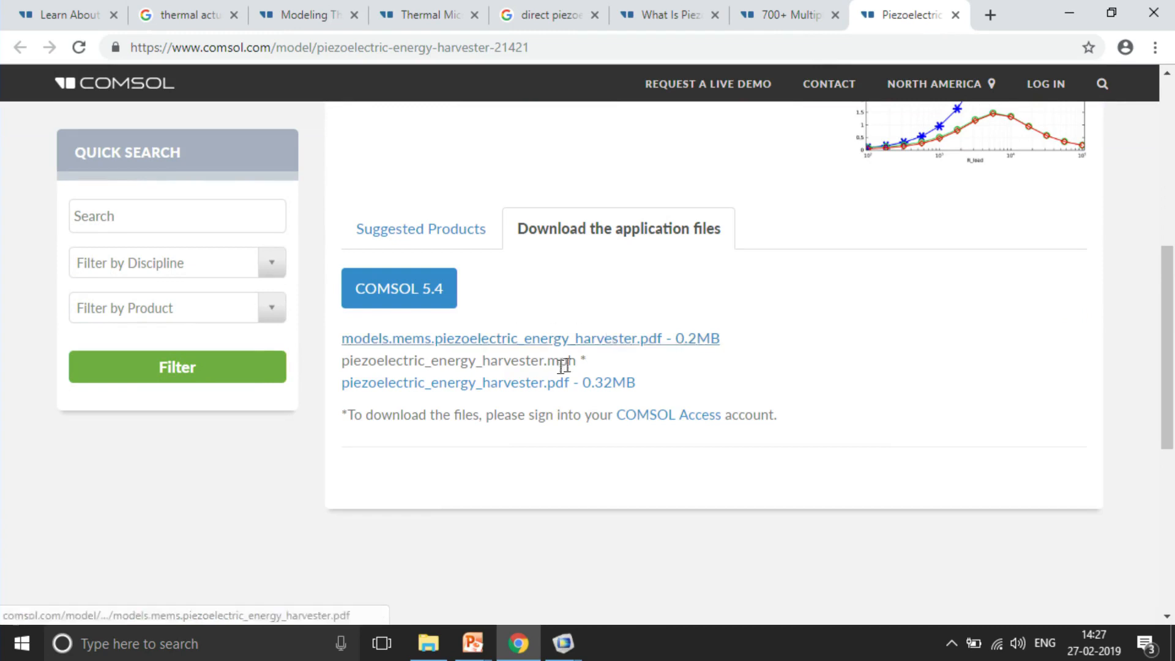
# - Open the document models.mems.piezoelectric_energy_harvester.pdf in a new browser tab and switch to it
pyautogui.moveTo(1169, 287); pyautogui.dragTo(1169, 227)
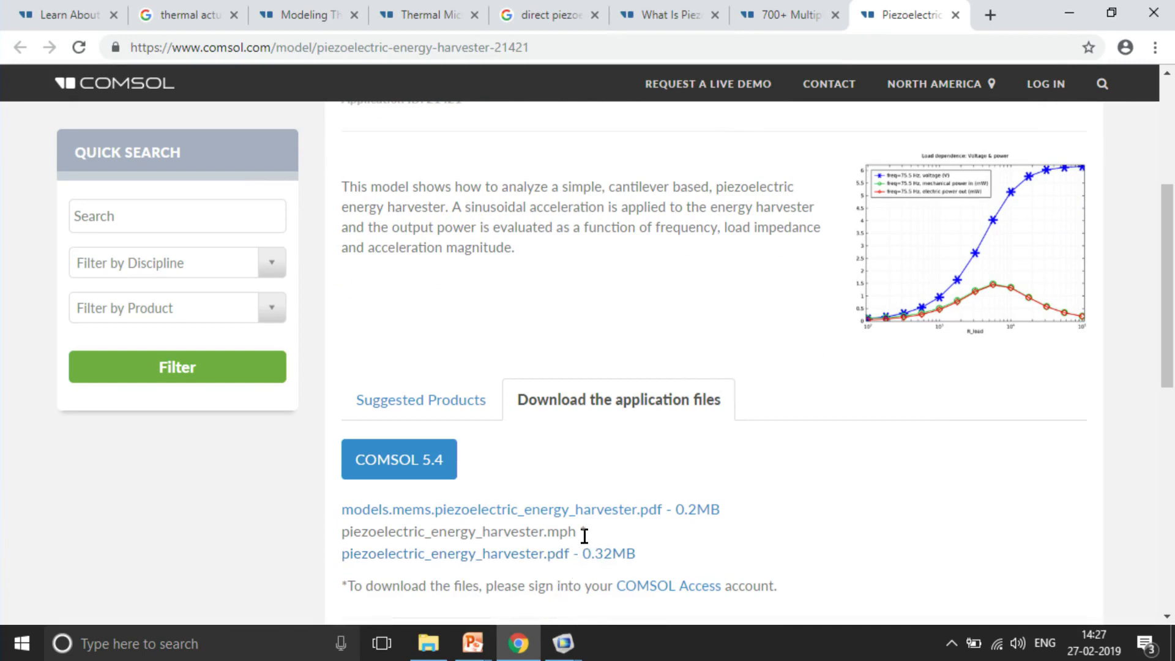
pyautogui.moveTo(585, 537); pyautogui.dragTo(530, 532)
pyautogui.middleClick(555, 510)
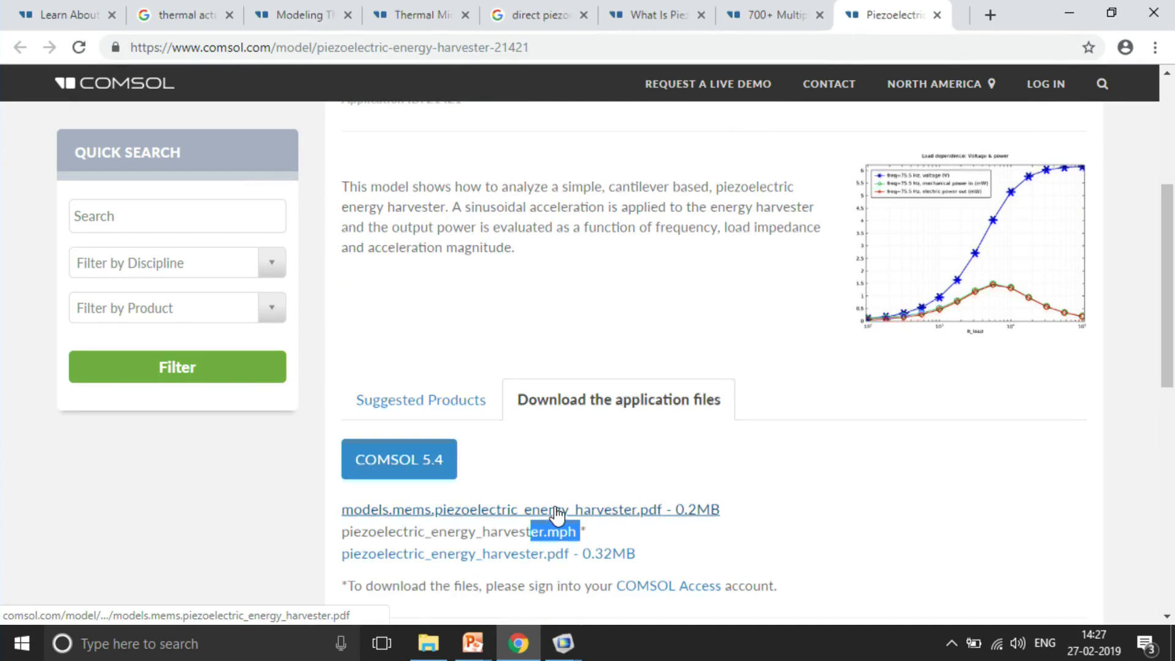
pyautogui.click(918, 15)
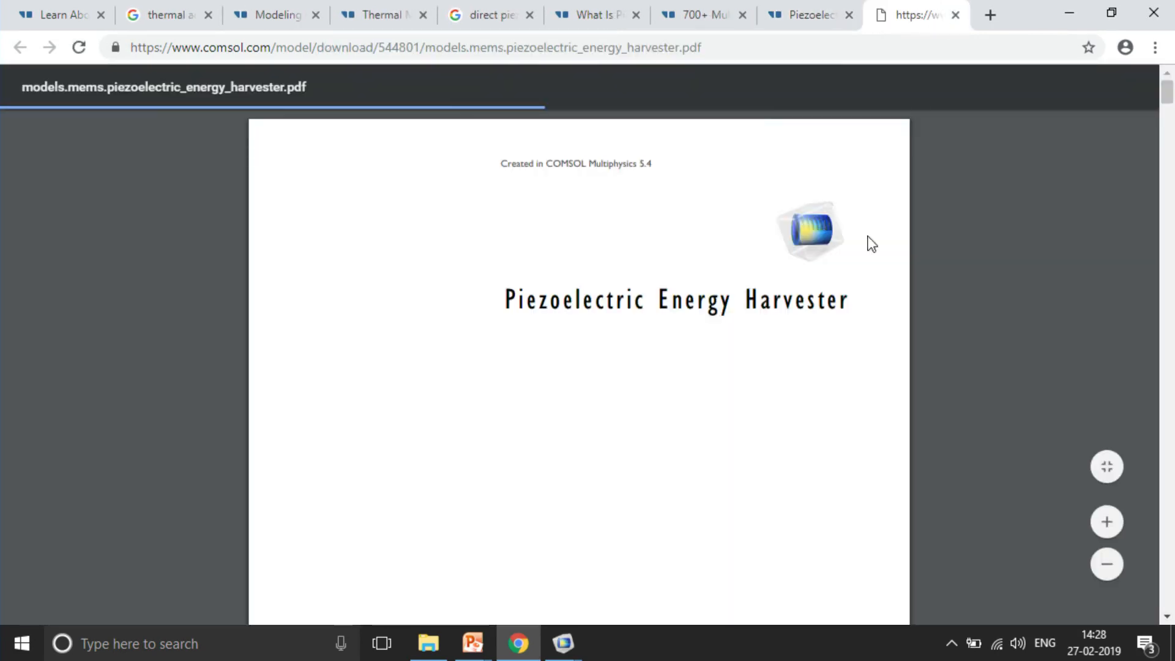
# - Read the Introduction and Model Definition of the harvester PDF, enlarge the pages, and go to Figure 1
pyautogui.scroll(-8, 869, 244)
pyautogui.scroll(-8, 869, 251)
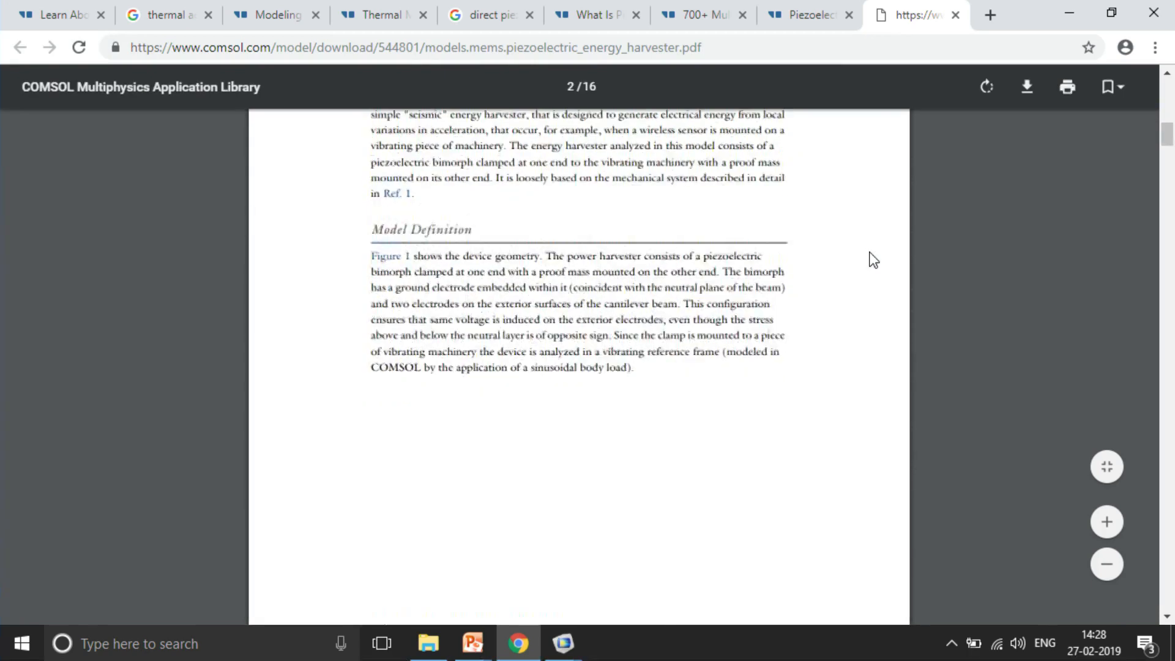
pyautogui.scroll(-3, 871, 257)
pyautogui.scroll(3, 871, 257)
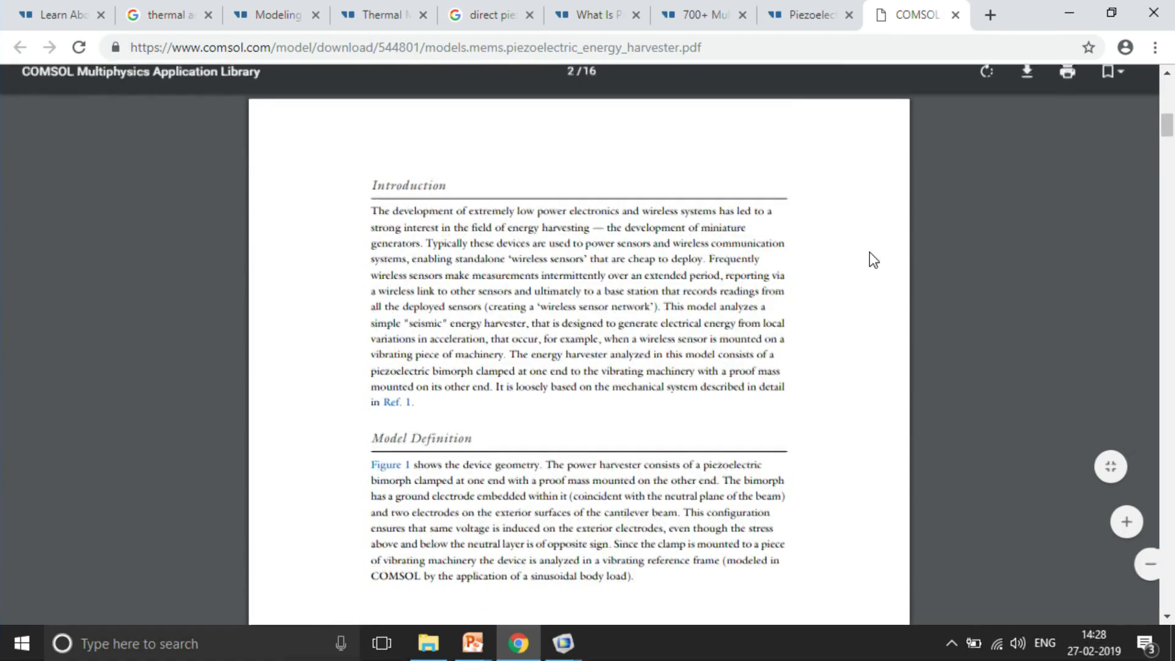
pyautogui.click(1112, 522)
pyautogui.scroll(-8, 866, 412)
pyautogui.scroll(-7, 868, 413)
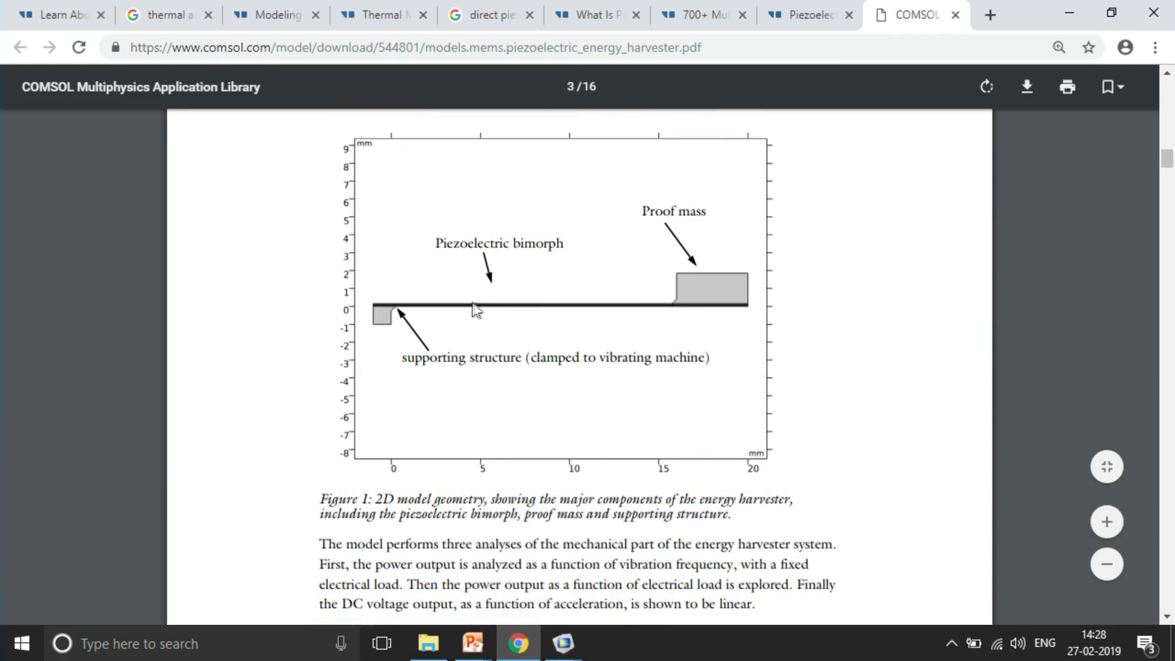
# - Examine the piezoelectric bimorph, supporting structure and proof mass in the Figure 1 geometry, highlighting the "Proof mass" label
pyautogui.scroll(2, 478, 307)
pyautogui.scroll(2, 477, 307)
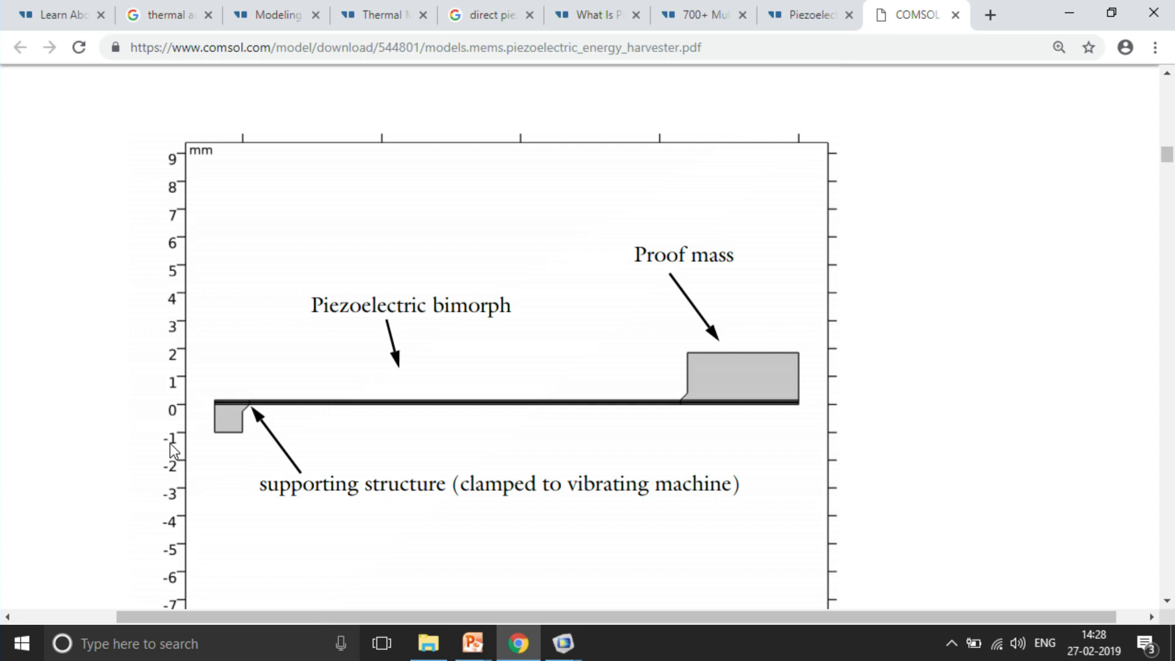
pyautogui.scroll(2, 349, 409)
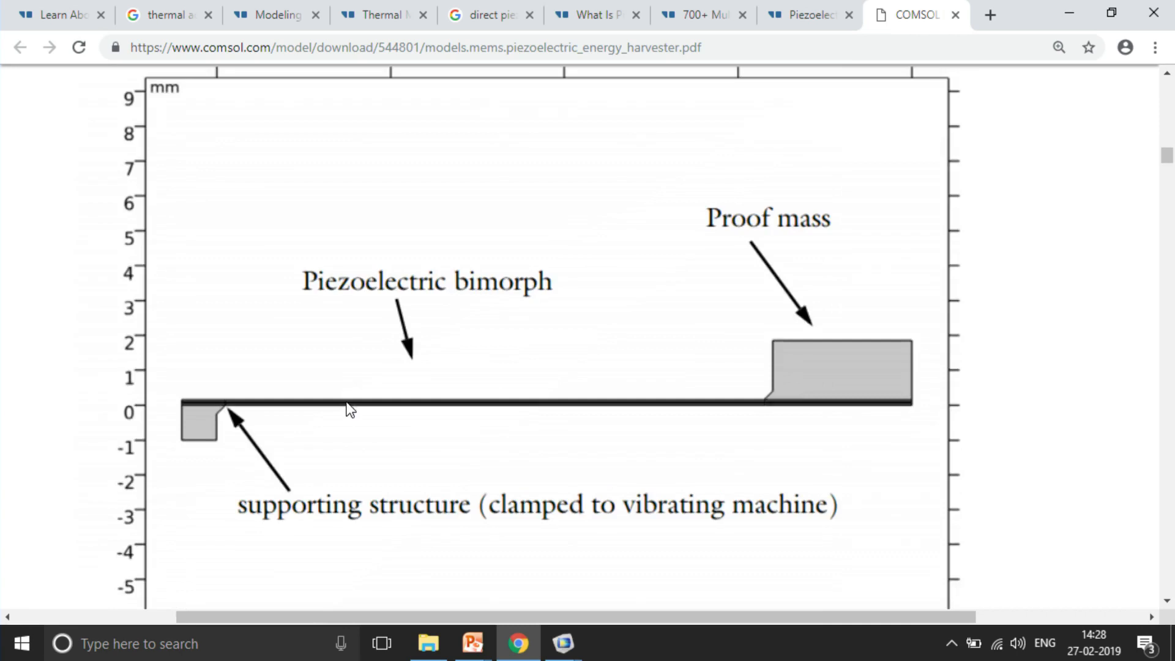
pyautogui.scroll(2, 349, 409)
pyautogui.scroll(-4, 348, 409)
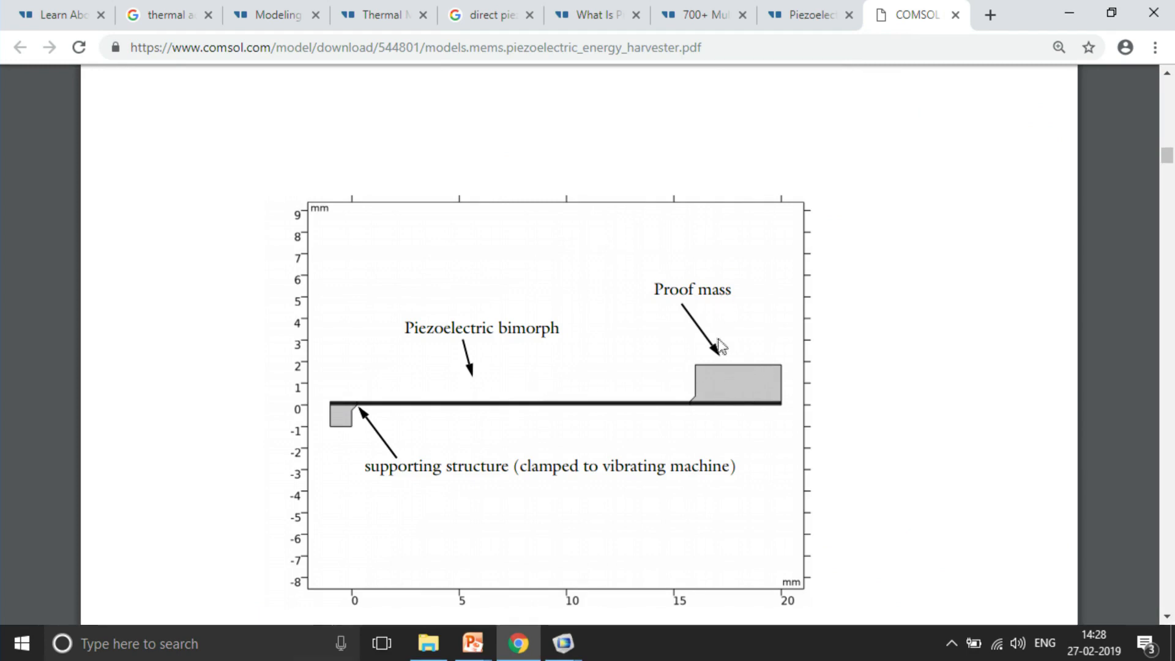
pyautogui.moveTo(653, 289); pyautogui.dragTo(742, 289)
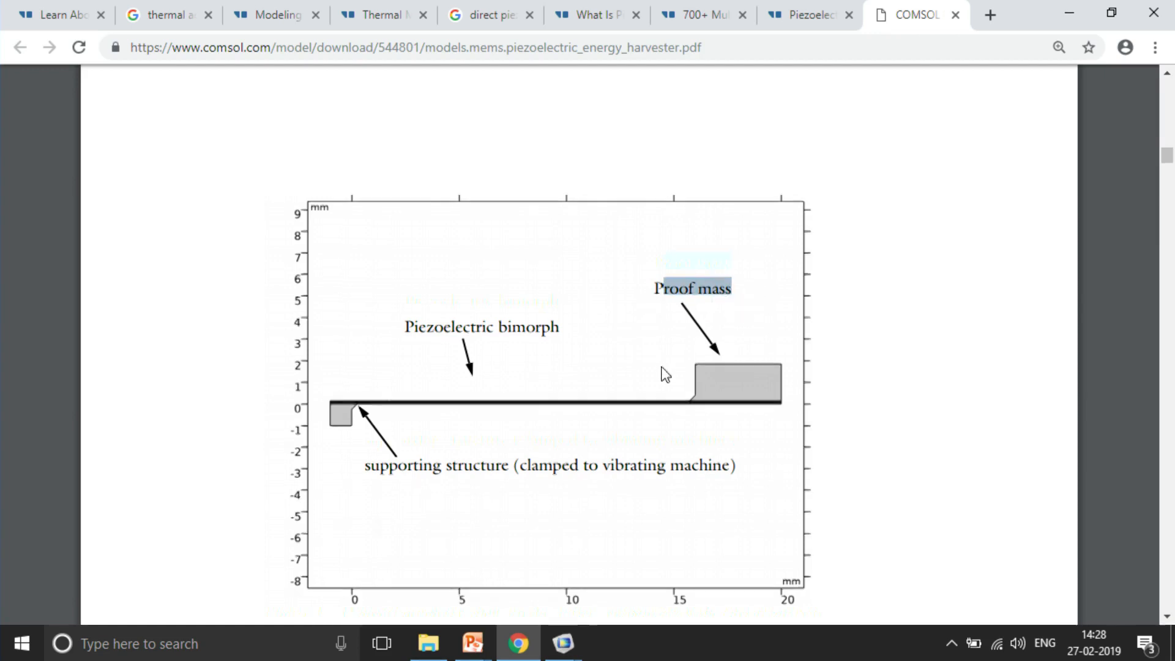
# - Review the voltage and power plots against frequency, load resistance and acceleration in Figures 2 to 4
pyautogui.scroll(-5, 281, 373)
pyautogui.scroll(-10, 281, 375)
pyautogui.scroll(3, 270, 391)
pyautogui.scroll(-3, 268, 394)
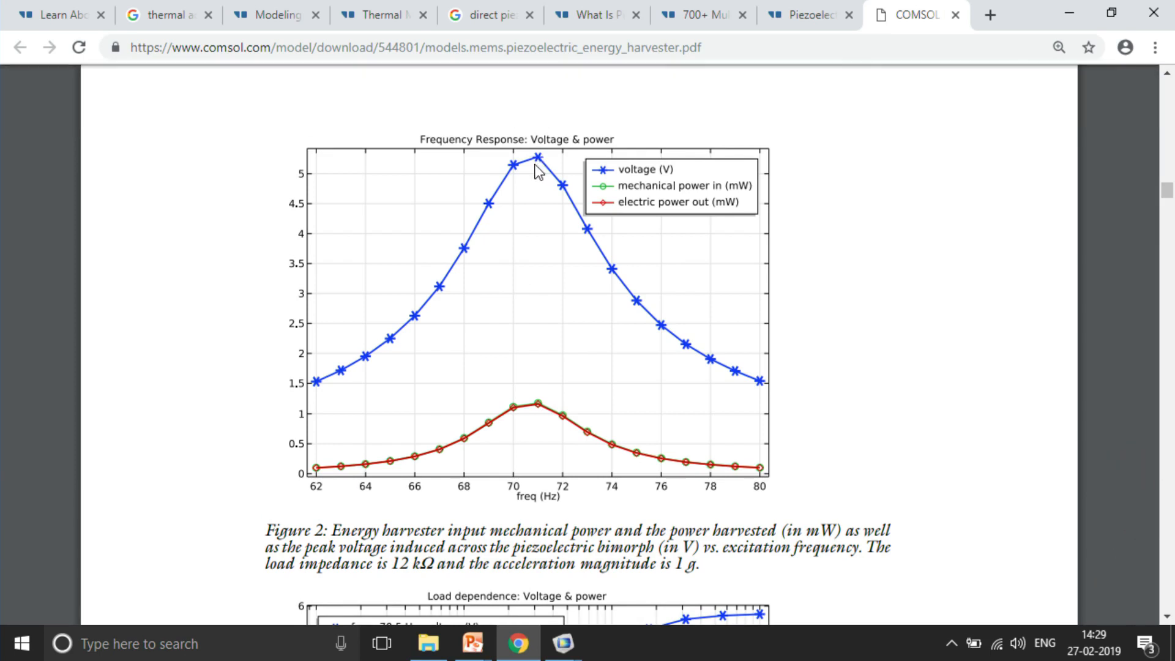
pyautogui.scroll(-10, 541, 178)
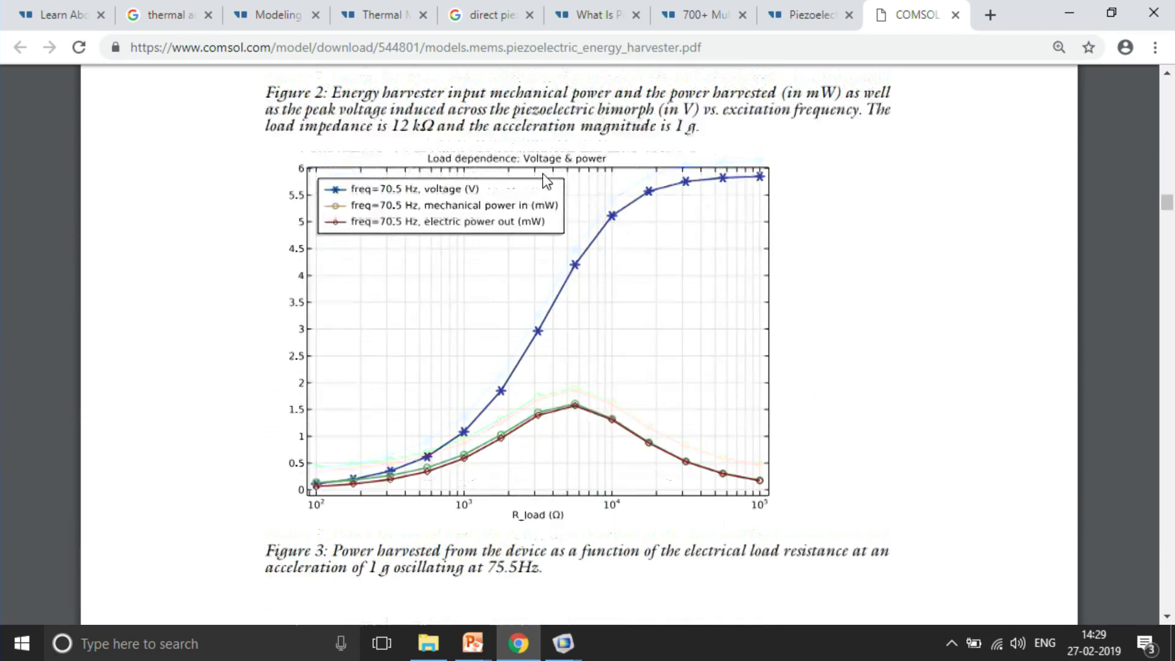
pyautogui.scroll(-10, 550, 187)
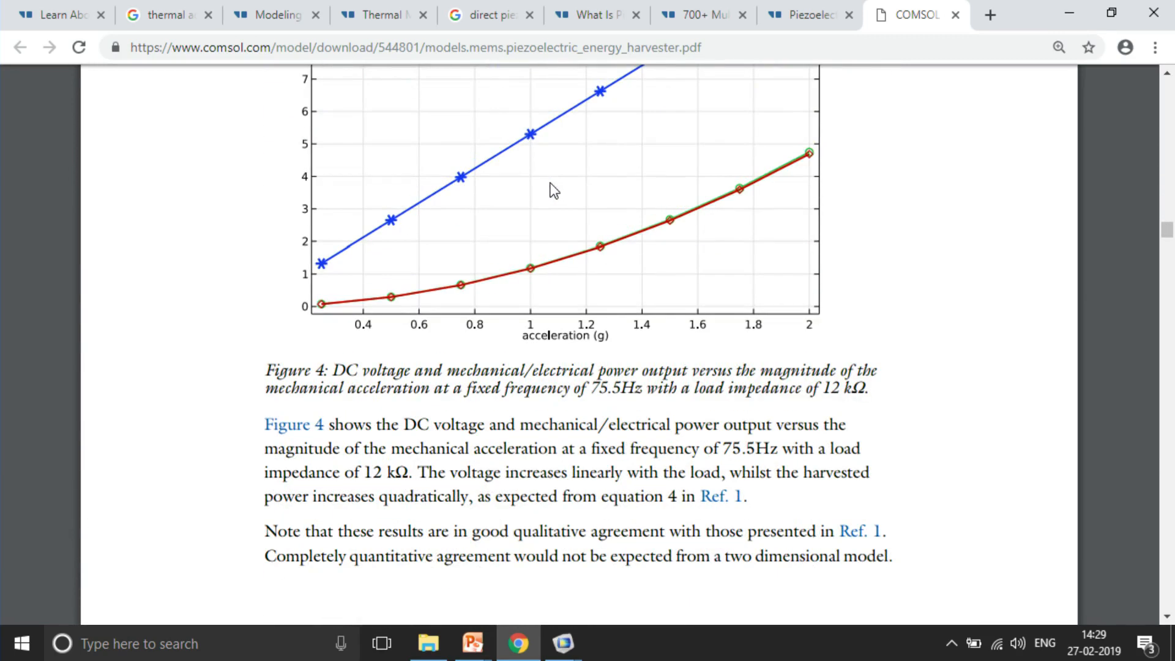
# - Switch to the PowerPoint slide show and advance to the Surface Acoustic Wave Gas Sensor slide
pyautogui.moveTo(486, 652)
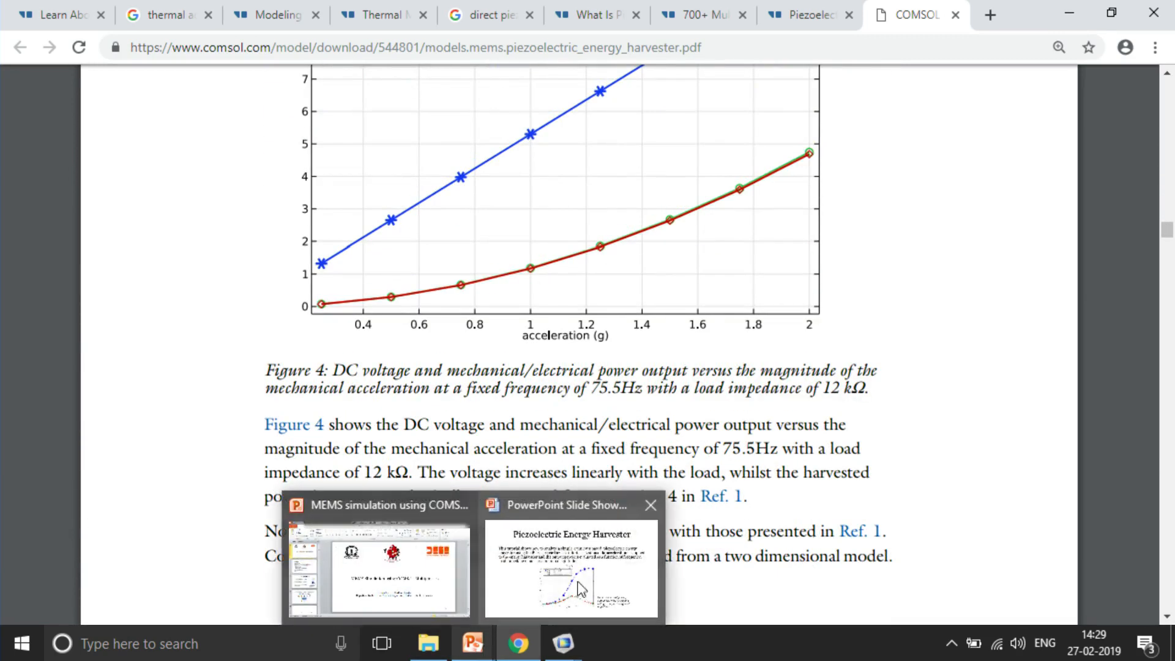
pyautogui.click(577, 582)
pyautogui.press('Right')
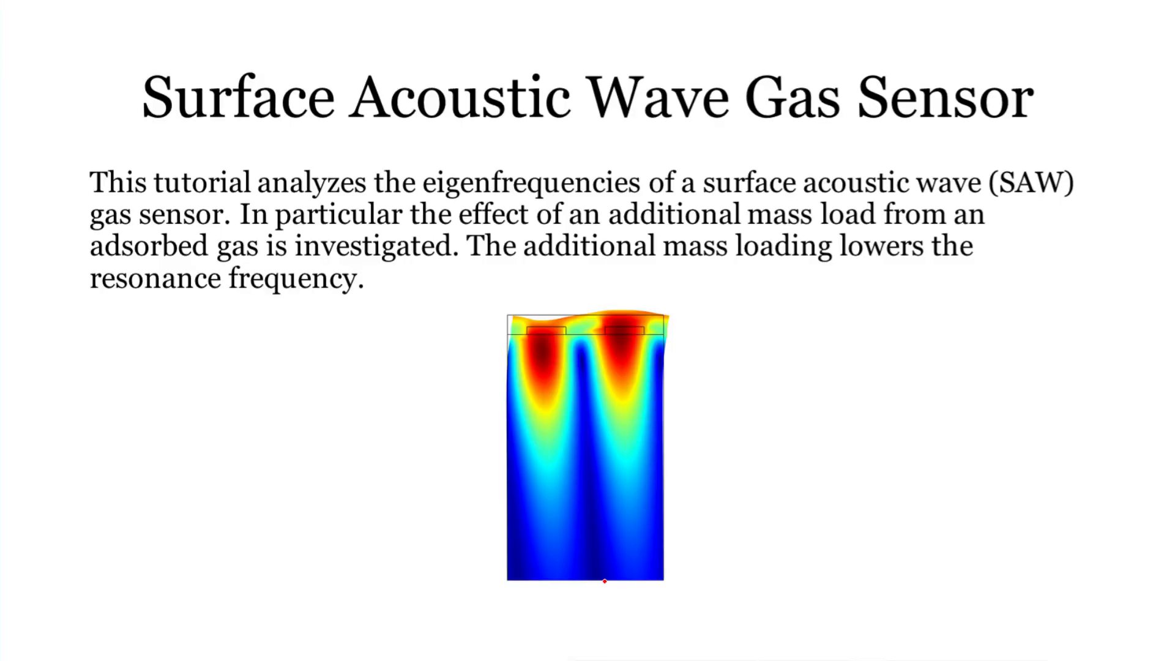
# - Switch to COMSOL Multiphysics and open the Application Libraries
pyautogui.press('super')
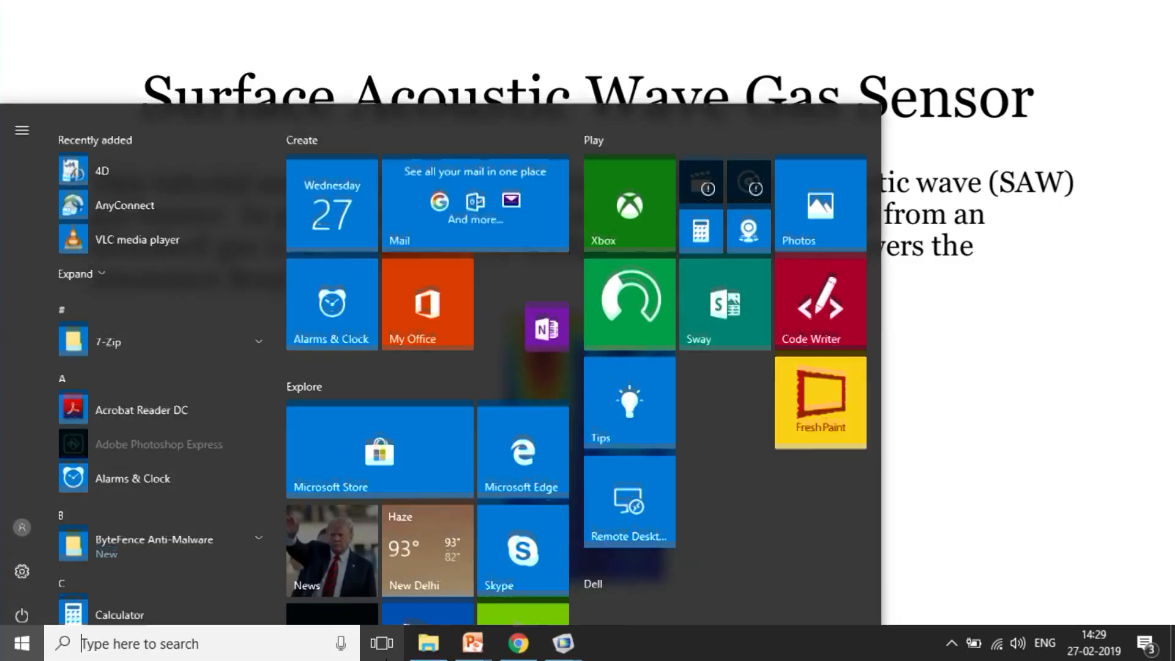
pyautogui.moveTo(570, 647)
pyautogui.click(626, 567)
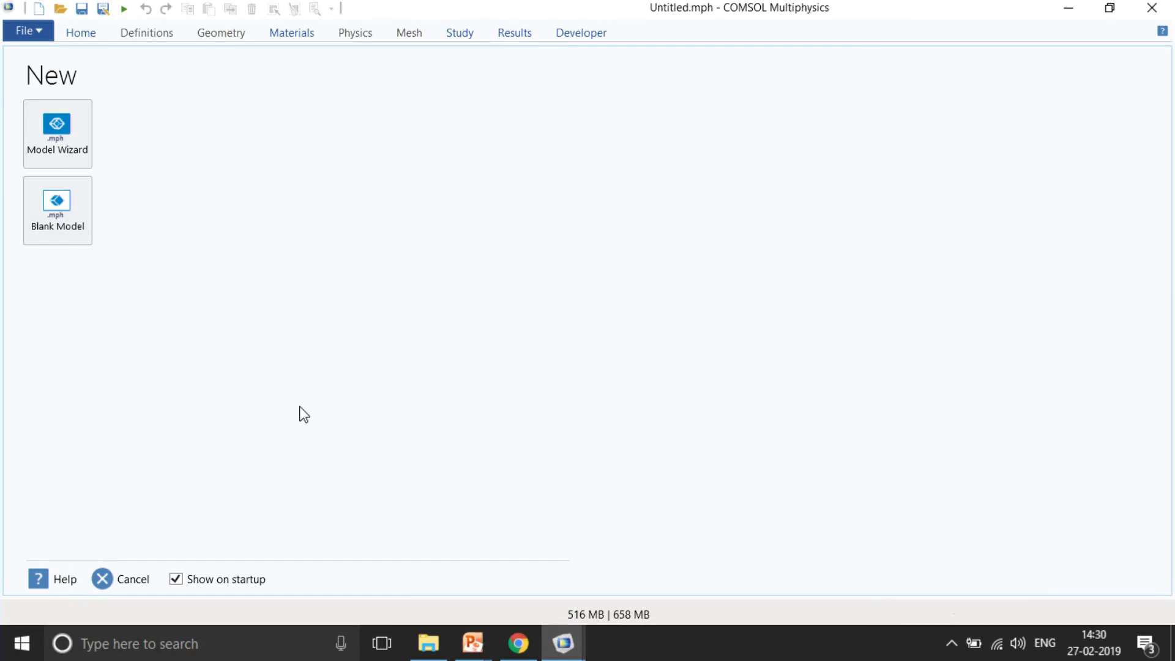
pyautogui.click(36, 37)
pyautogui.click(104, 153)
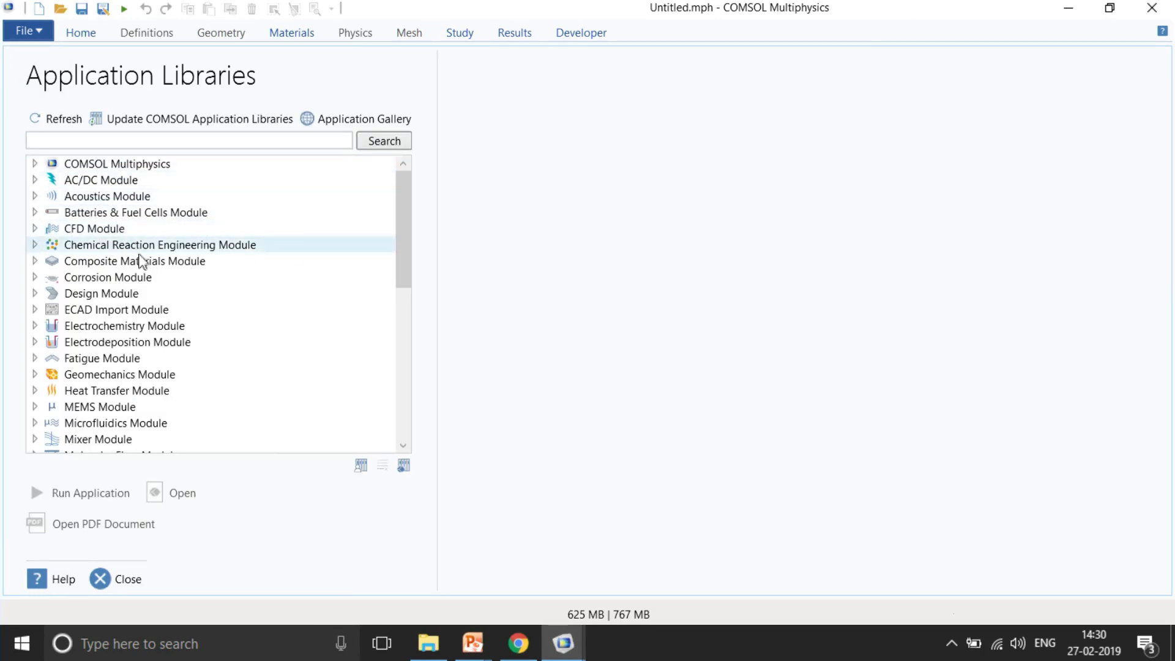
# - Look through the list of library modules and expand the MEMS Module to show its example categories
pyautogui.scroll(-1, 141, 263)
pyautogui.scroll(-1, 143, 269)
pyautogui.moveTo(406, 236); pyautogui.dragTo(402, 181)
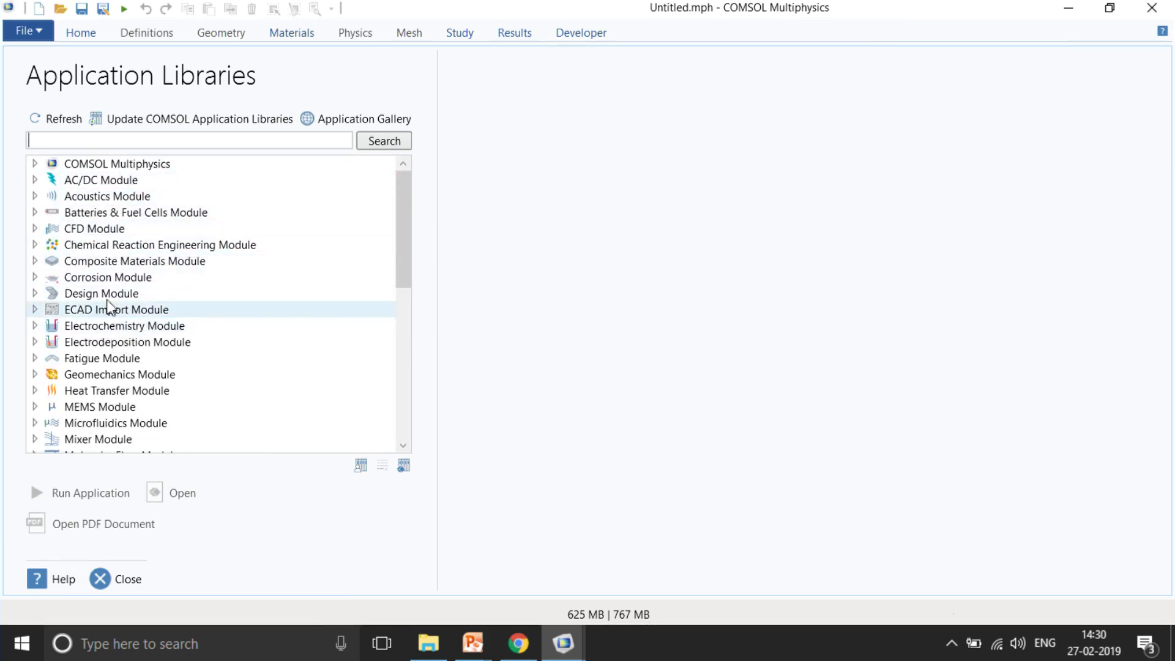
pyautogui.scroll(-2, 150, 375)
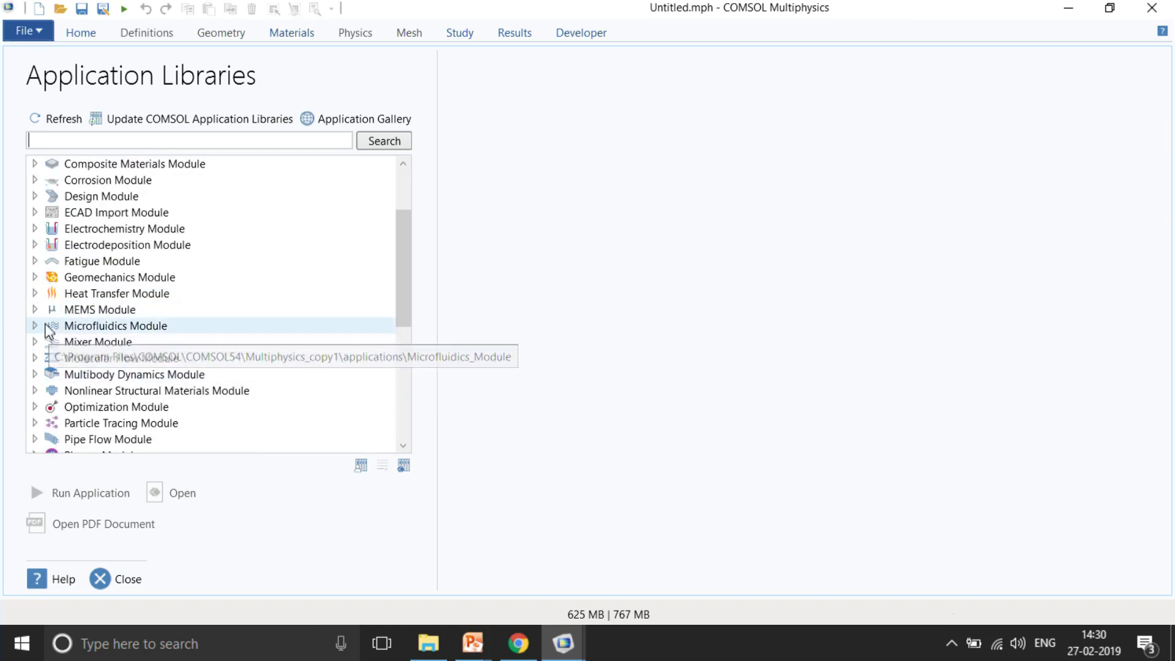
pyautogui.click(35, 309)
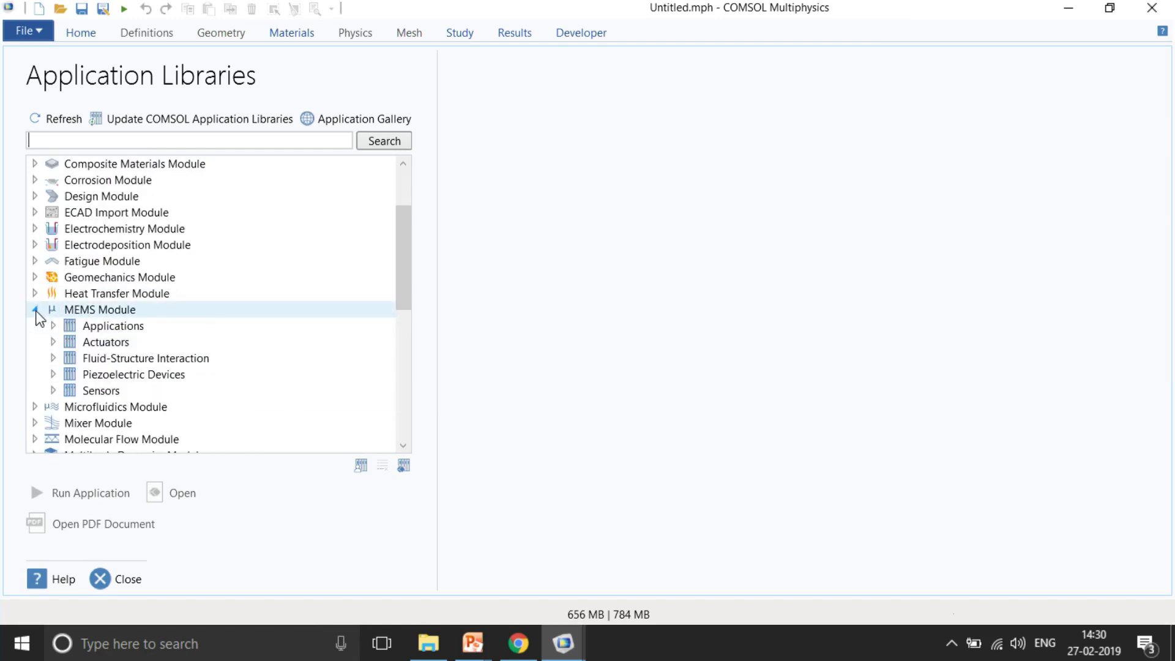
# - Expand the Actuators category of the MEMS Module to view its example models, and collapse it again
pyautogui.scroll(-1, 38, 316)
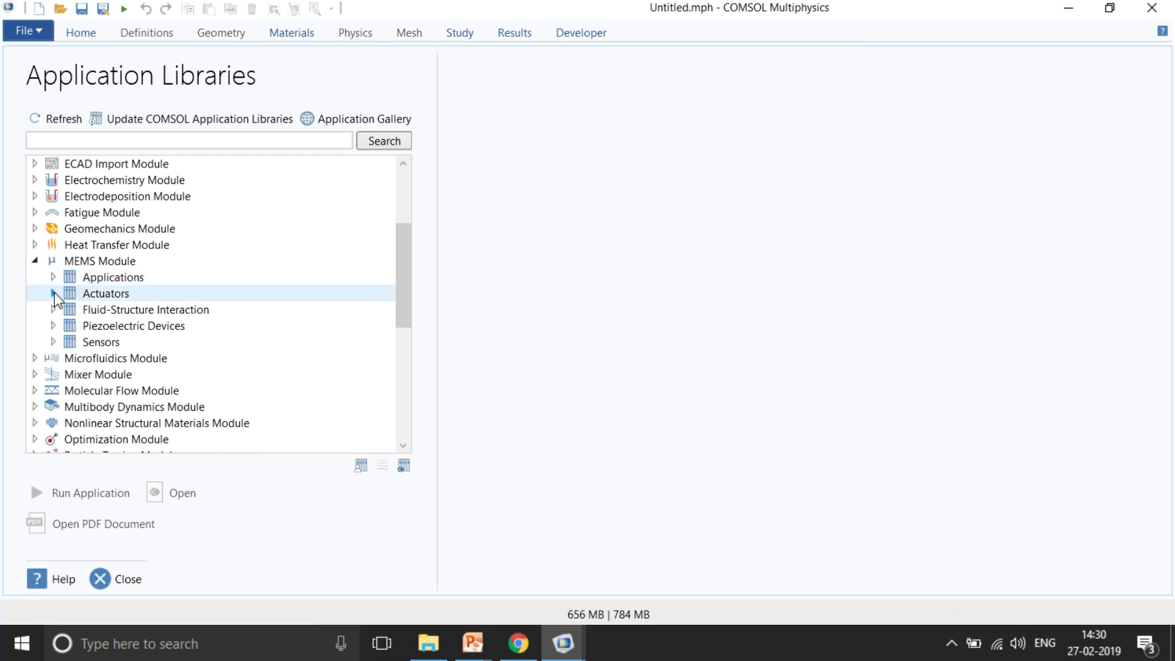
pyautogui.click(53, 293)
pyautogui.scroll(-1, 55, 299)
pyautogui.scroll(2, 56, 309)
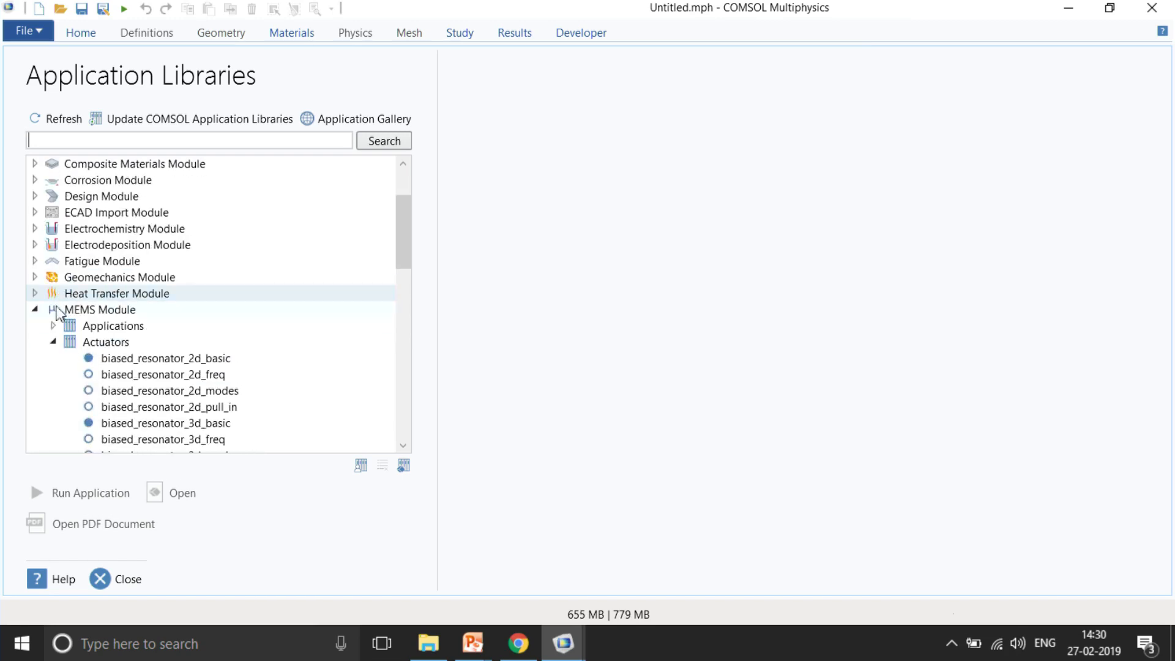
pyautogui.click(53, 341)
pyautogui.scroll(-1, 53, 342)
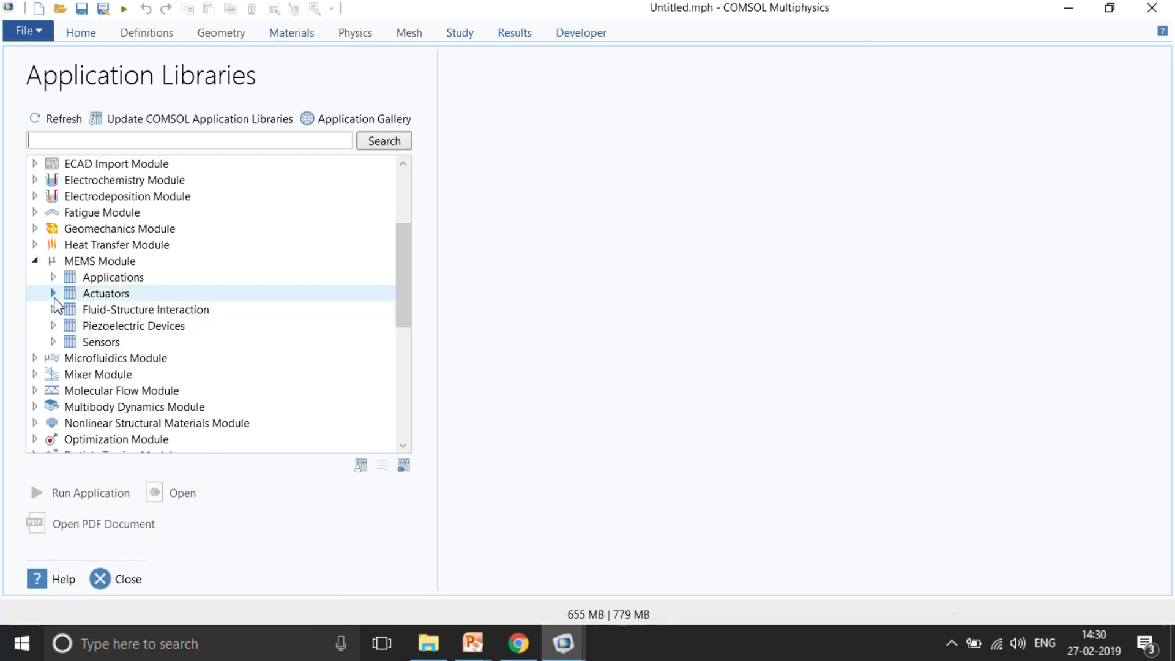
# - Briefly expand the Fluid-Structure Interaction and Piezoelectric Devices categories of the MEMS Module to review their example models, leaving both collapsed
pyautogui.click(54, 310)
pyautogui.click(54, 310)
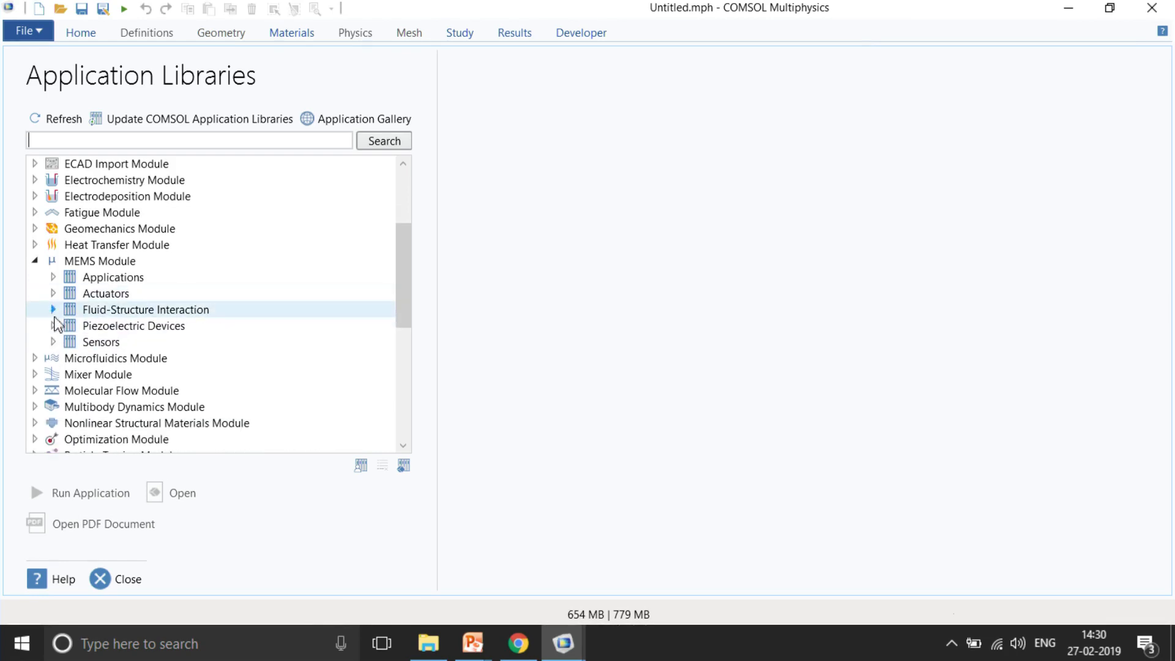
pyautogui.click(53, 325)
pyautogui.scroll(-2, 62, 335)
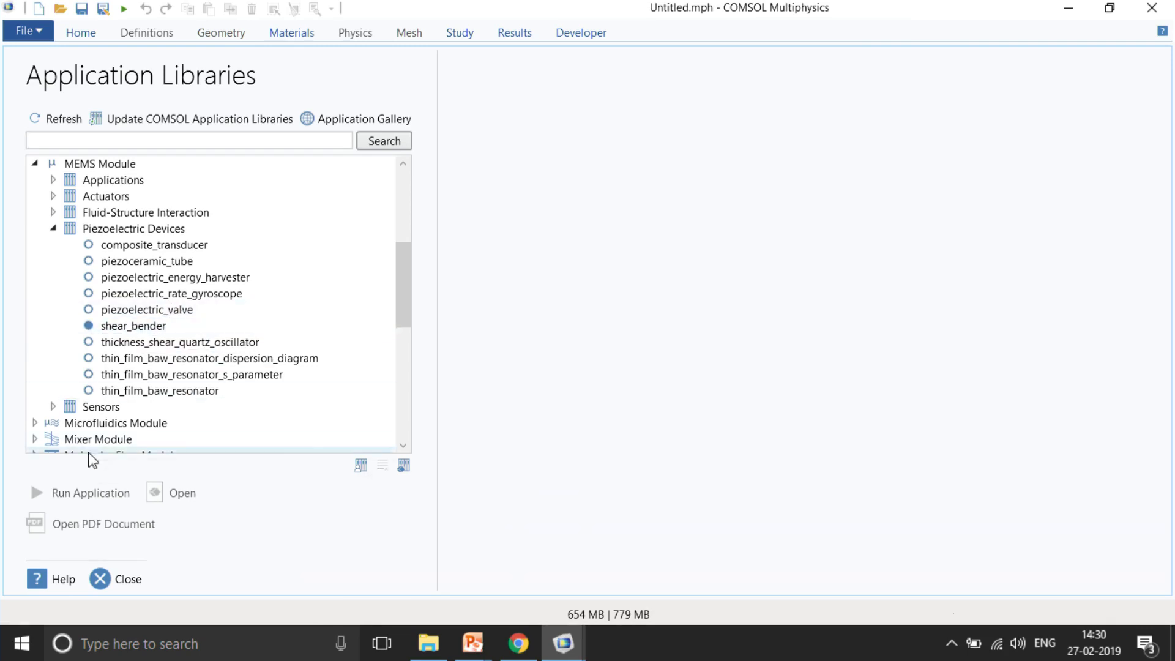
pyautogui.click(53, 228)
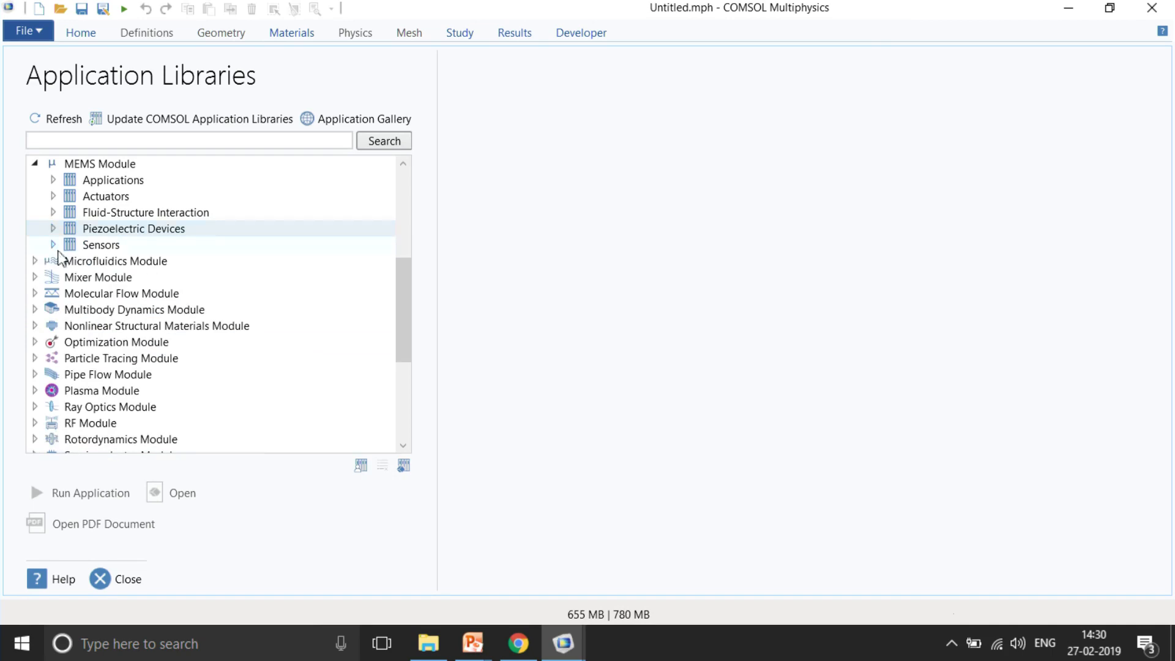
# - Select the saw_gas_sensor model in the MEMS Module's Sensors category and open its PDF document
pyautogui.click(53, 244)
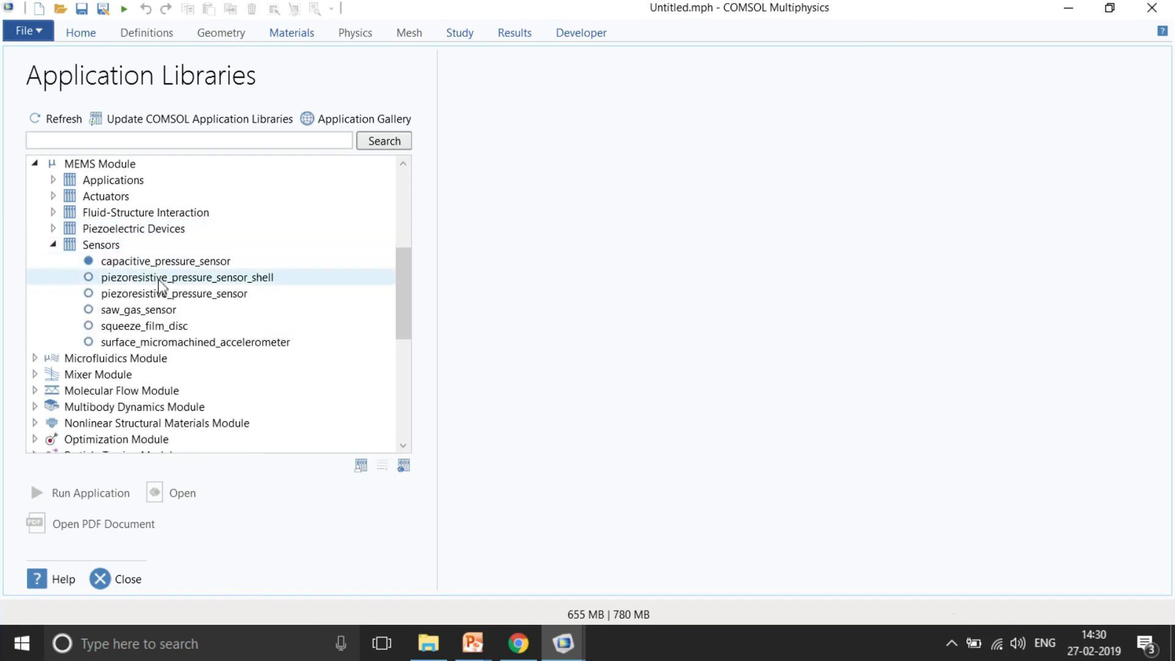
pyautogui.click(173, 310)
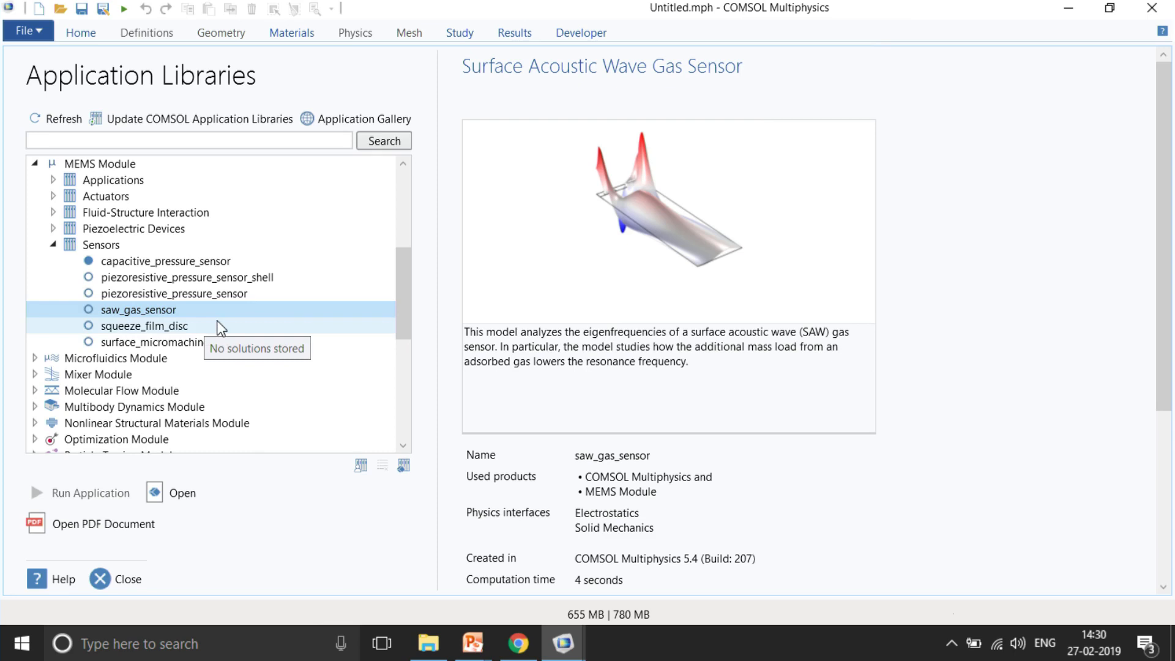
pyautogui.scroll(1, 220, 328)
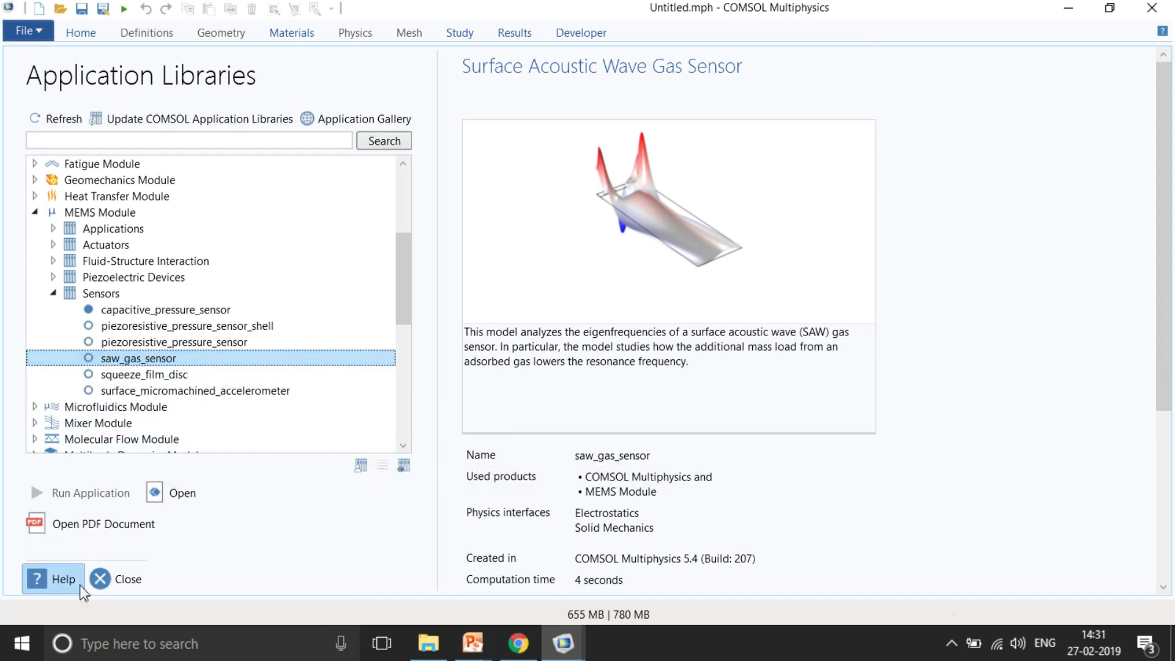
pyautogui.click(121, 540)
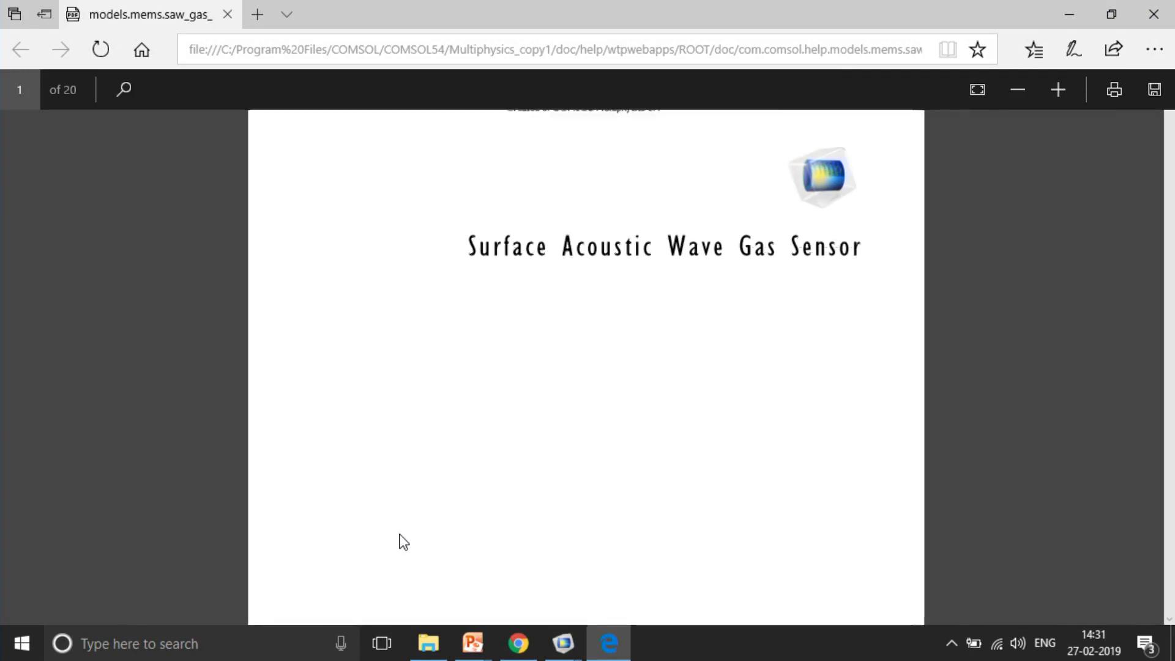
# - Read the introduction of the Surface Acoustic Wave Gas Sensor document and examine the conceptual sensor view in Figure 1 at a larger size
pyautogui.scroll(-8, 380, 489)
pyautogui.scroll(-10, 375, 481)
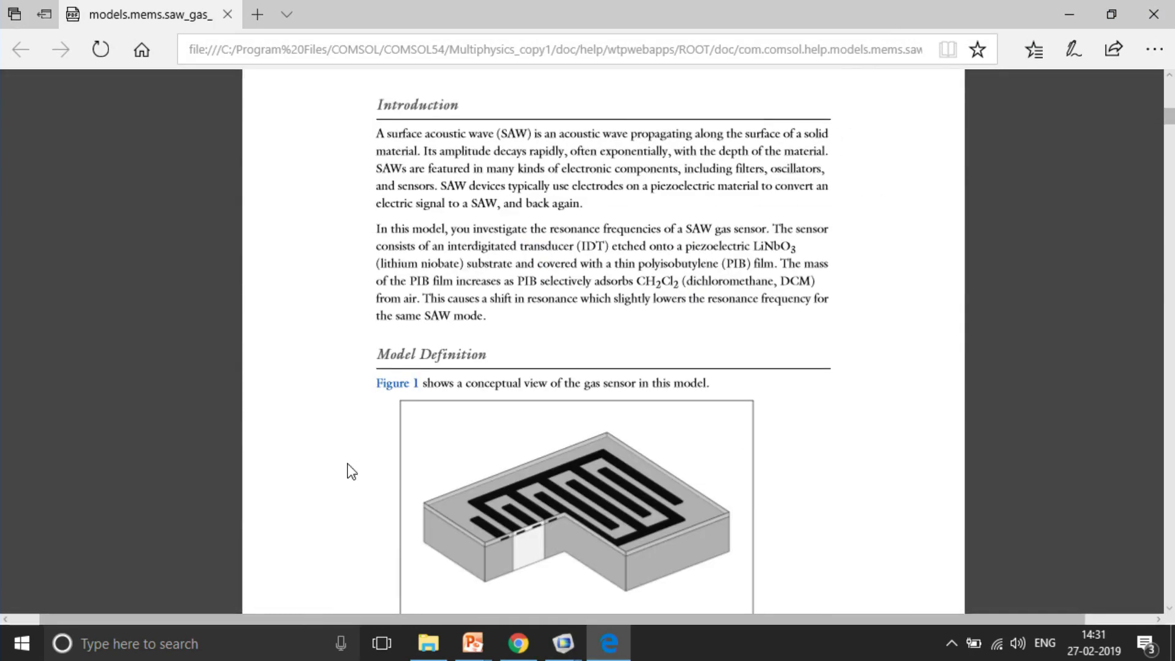
pyautogui.scroll(2, 352, 475)
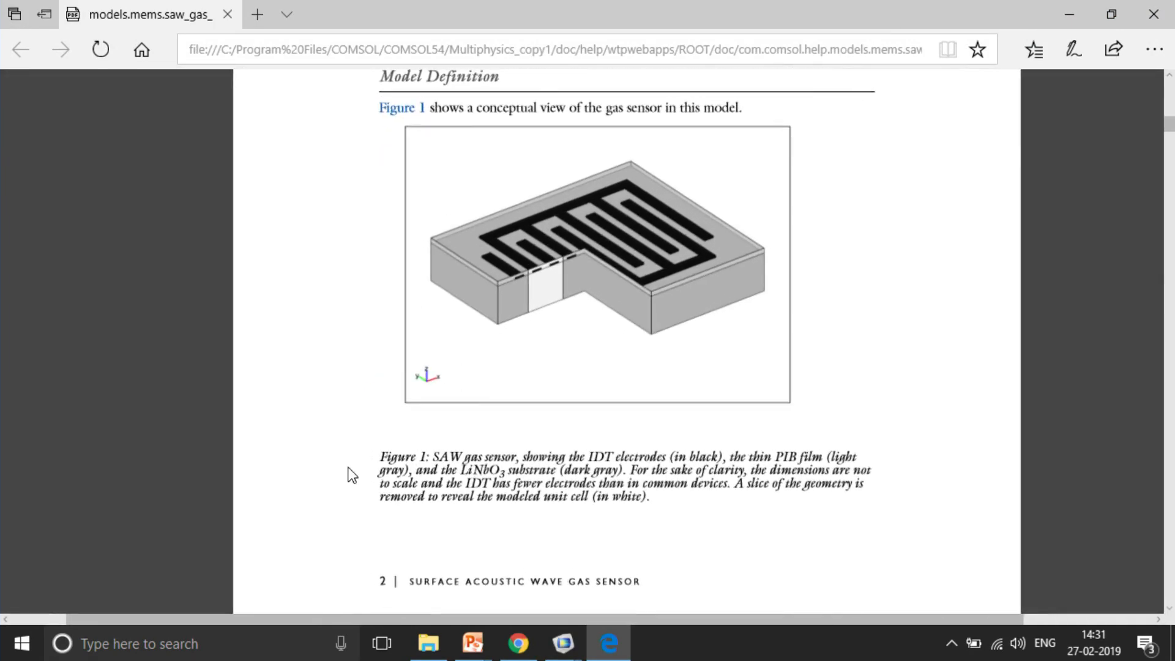
pyautogui.scroll(3, 820, 318)
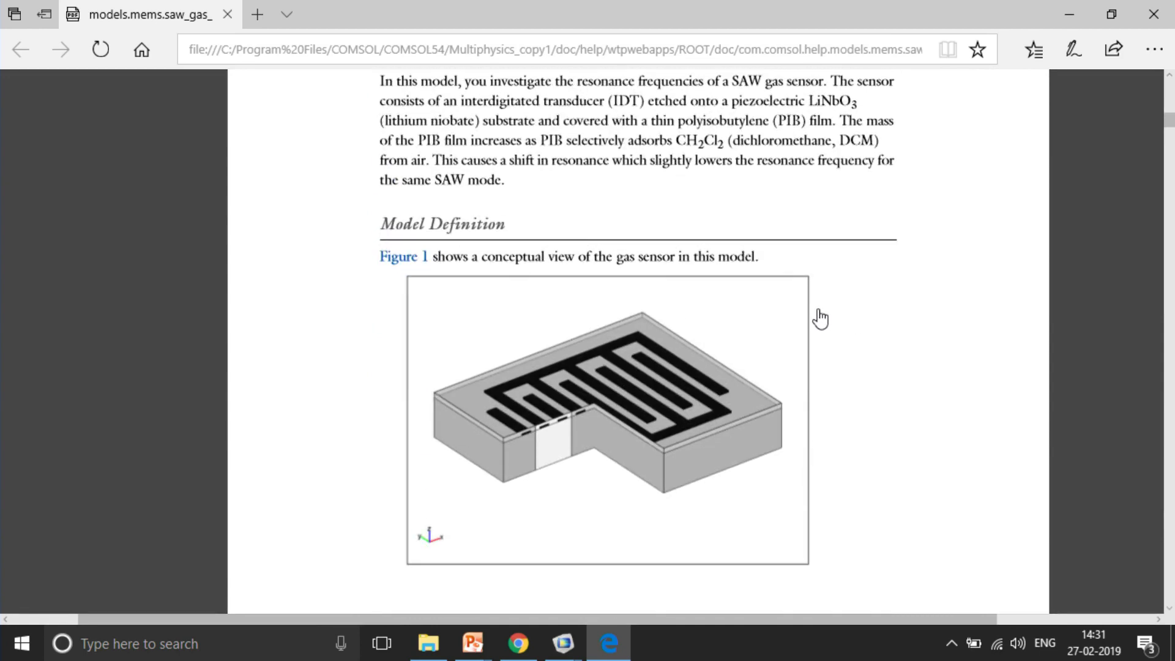
pyautogui.scroll(-2, 820, 318)
pyautogui.scroll(-2, 820, 318)
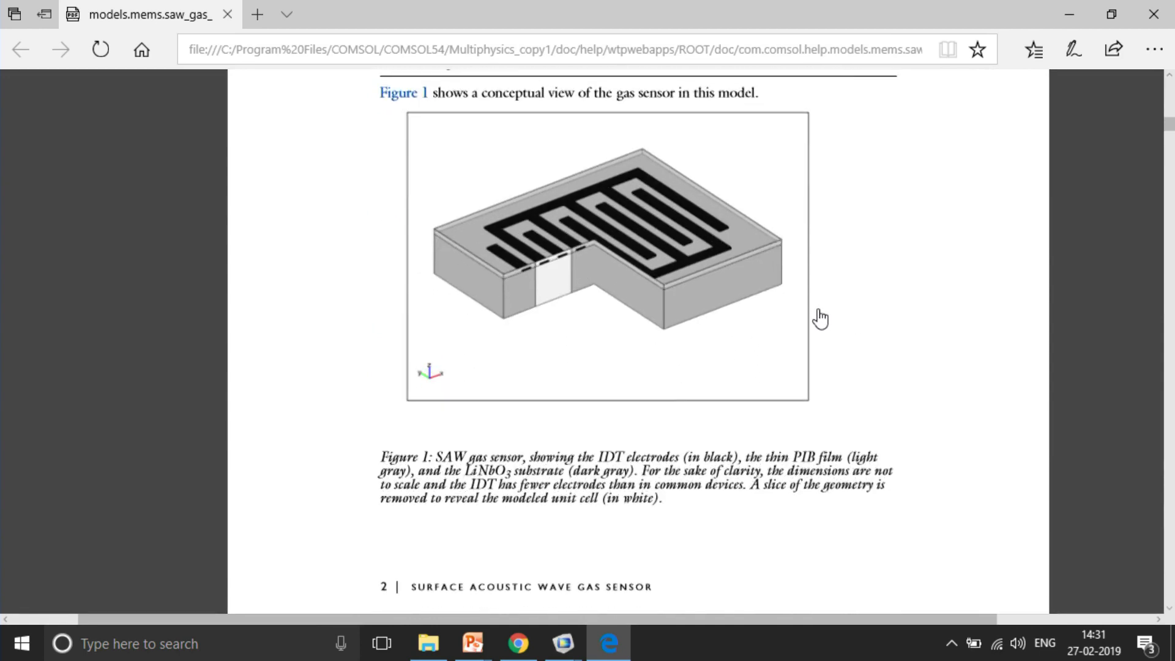
pyautogui.scroll(5, 820, 318)
pyautogui.keyDown('ctrl'); pyautogui.scroll(1, 757, 357); pyautogui.keyUp('ctrl')
pyautogui.keyDown('ctrl'); pyautogui.scroll(1, 757, 357); pyautogui.keyUp('ctrl')
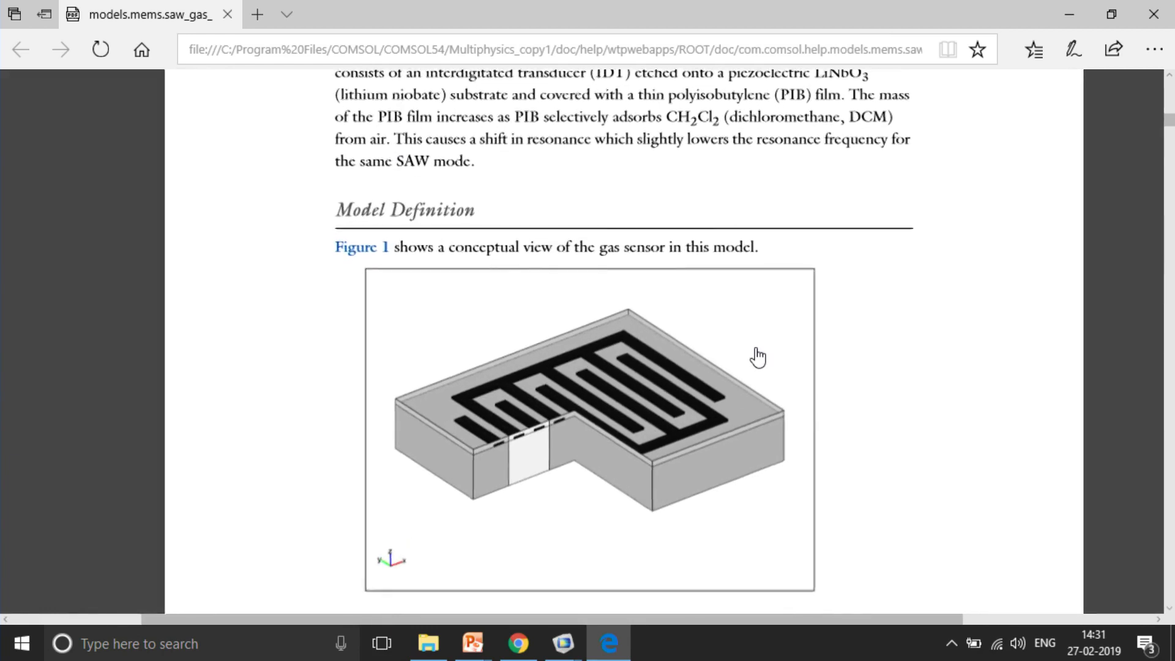
pyautogui.scroll(-3, 757, 357)
pyautogui.scroll(2, 757, 357)
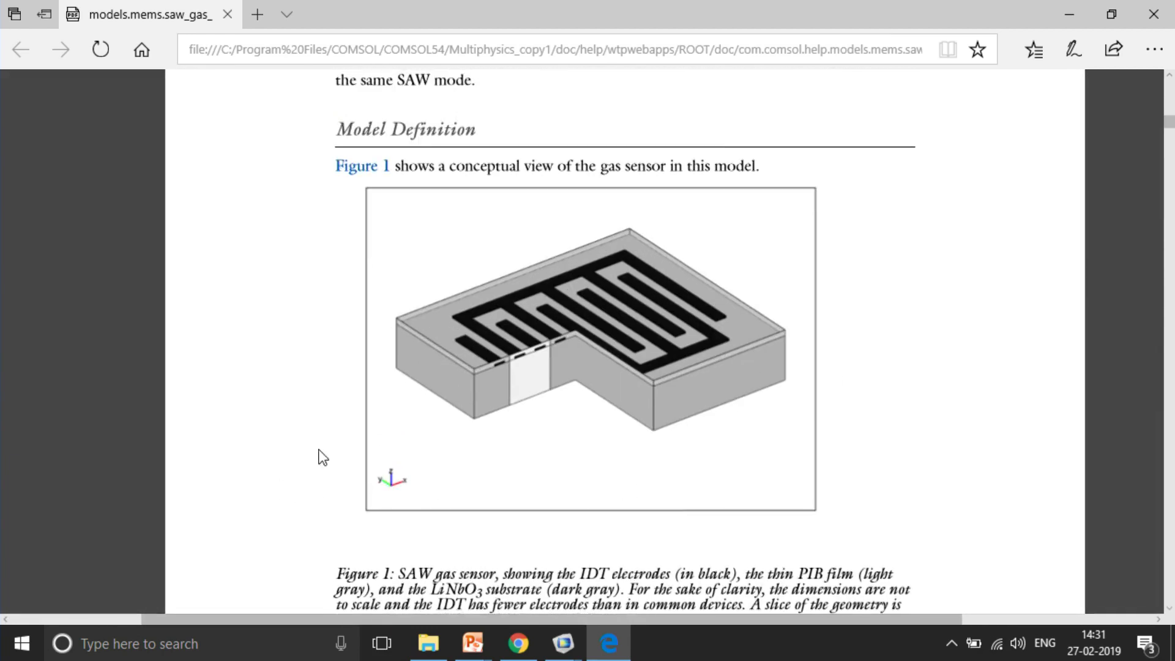
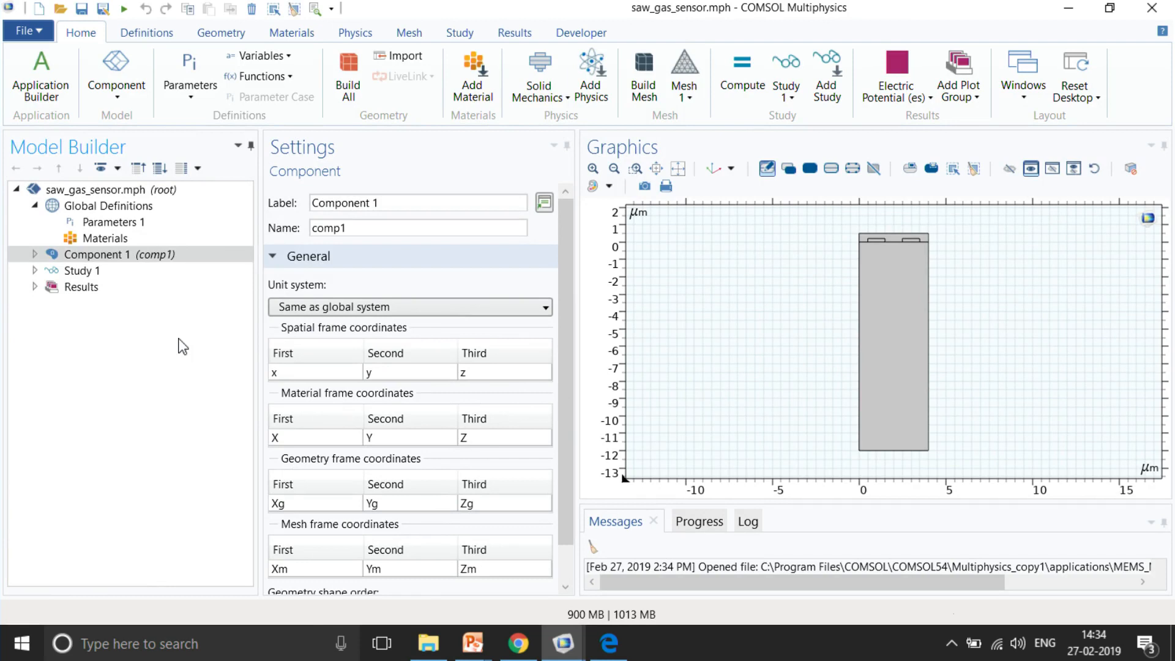
# - Expand Component 1 in the saw_gas_sensor model tree to view its nodes, and briefly check the Results node
pyautogui.click(35, 255)
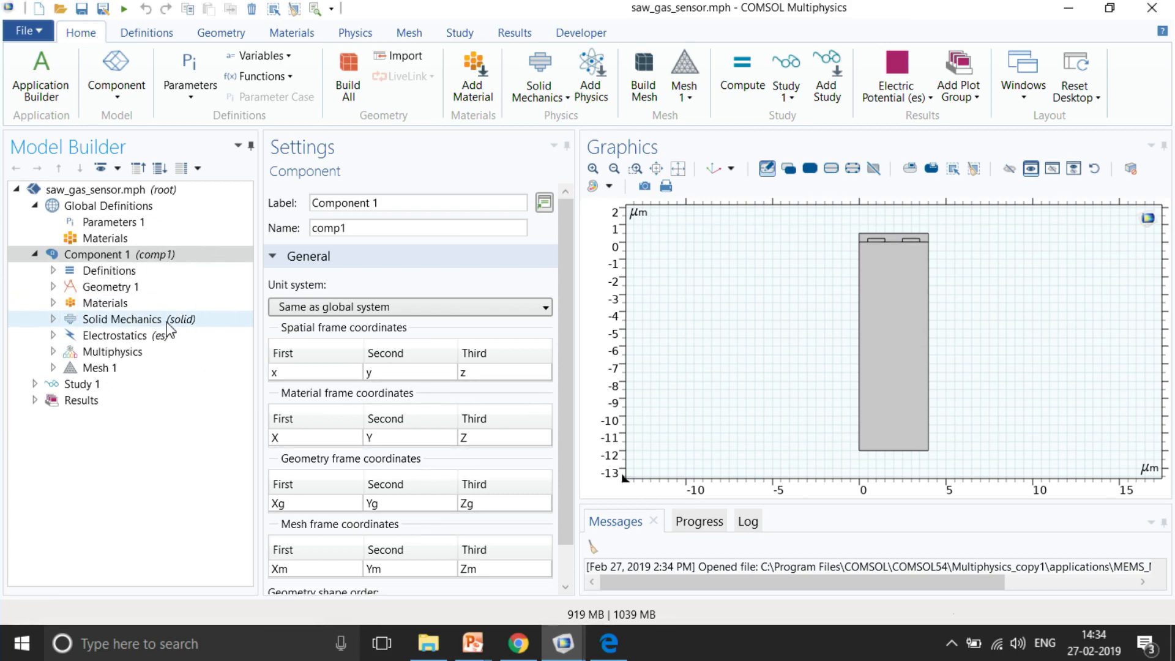
pyautogui.click(35, 400)
pyautogui.click(34, 400)
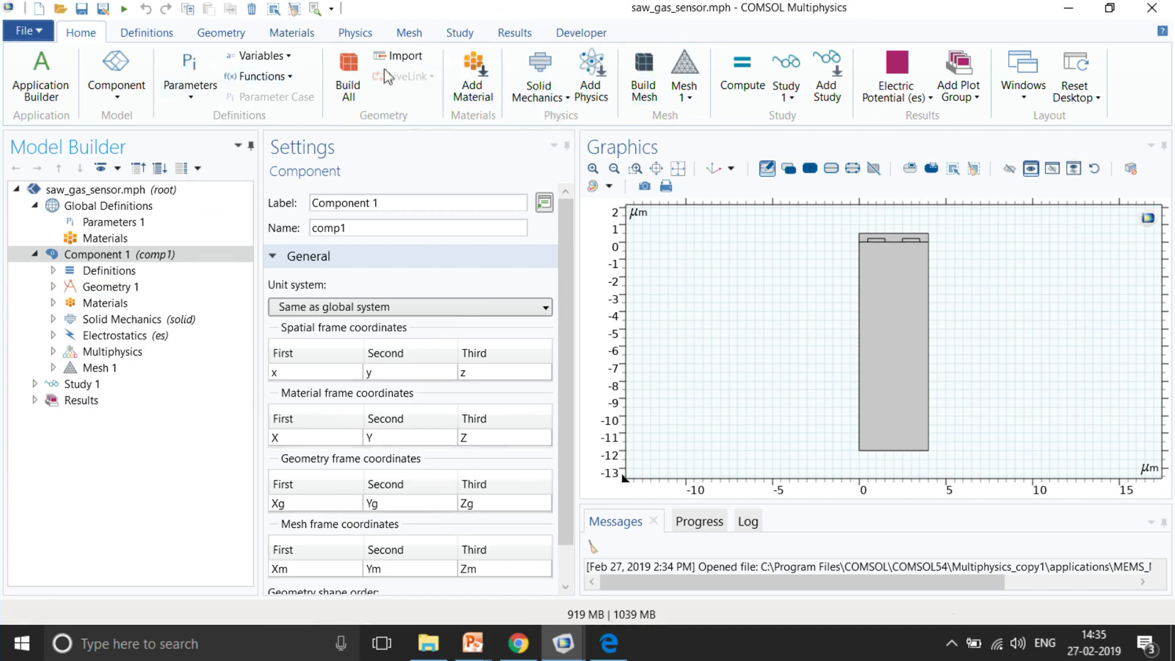
# - Review the available commands for geometry, materials, physics, mesh, study, results and developer tools in turn
pyautogui.click(228, 34)
pyautogui.click(295, 33)
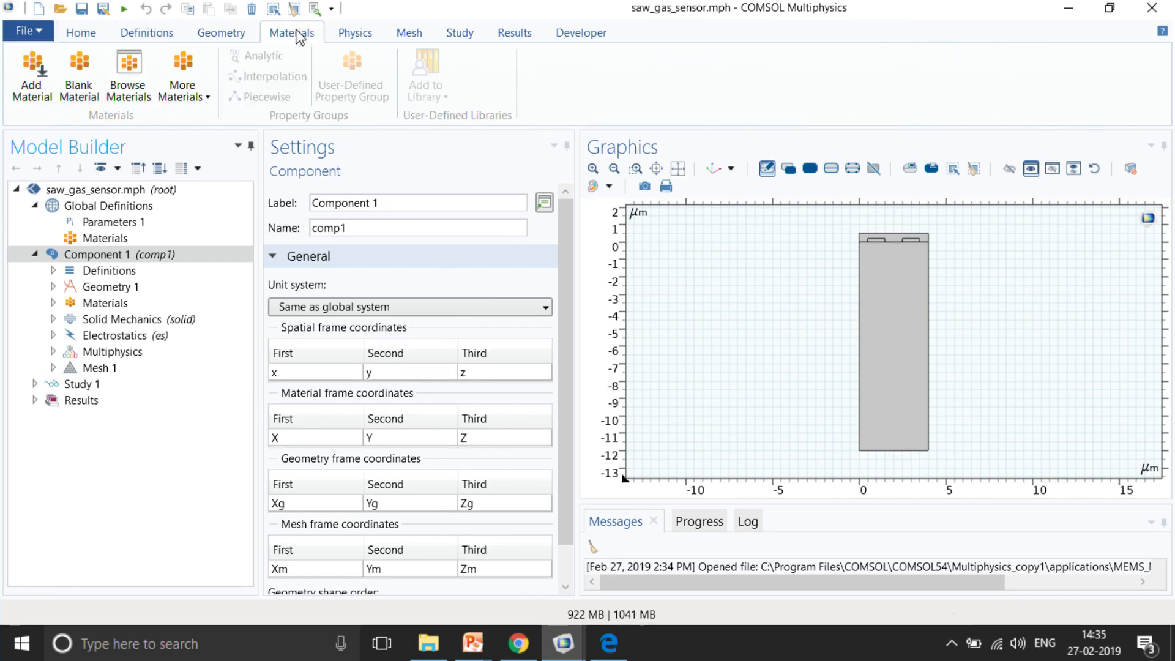
pyautogui.click(355, 34)
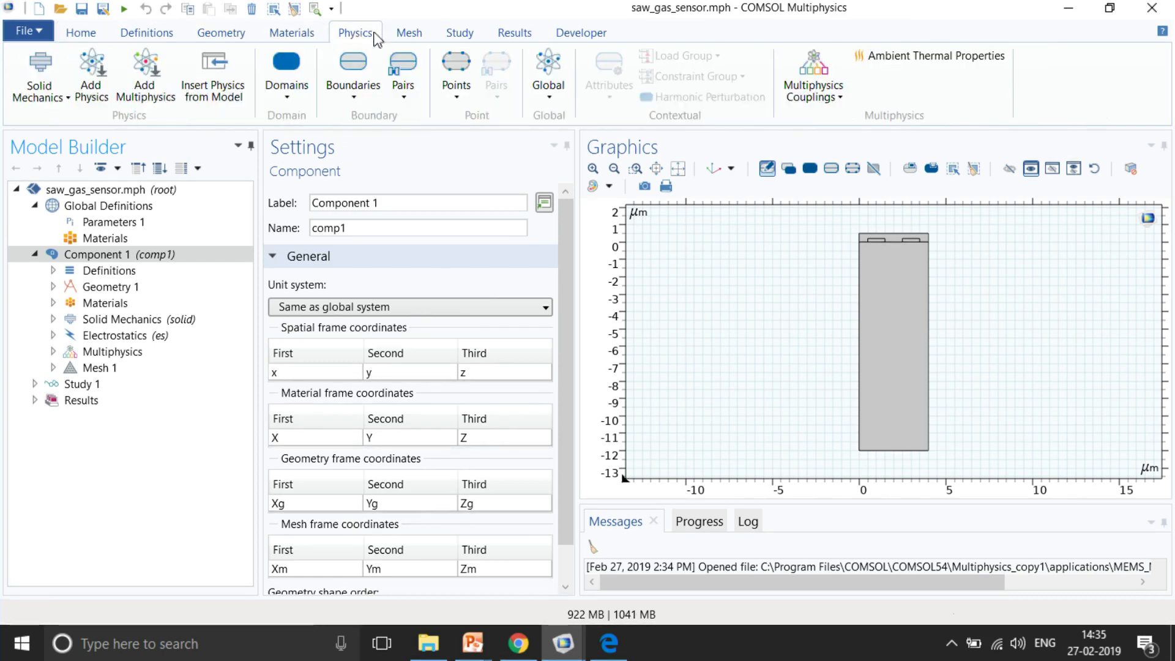
pyautogui.click(408, 33)
pyautogui.click(458, 34)
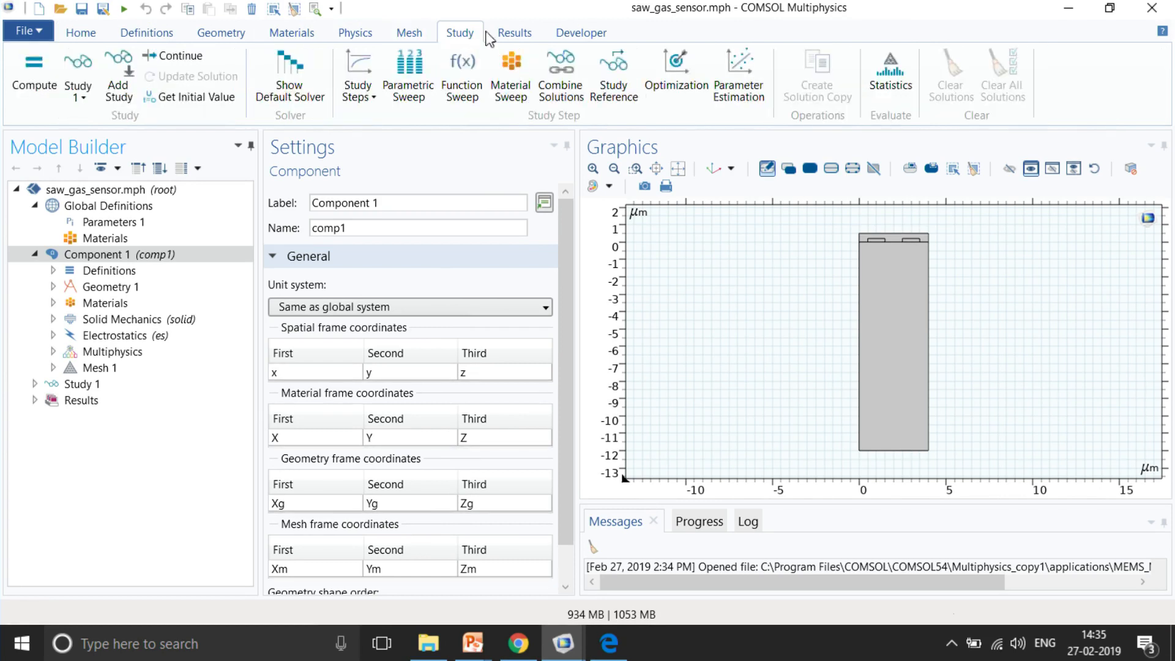
pyautogui.click(517, 37)
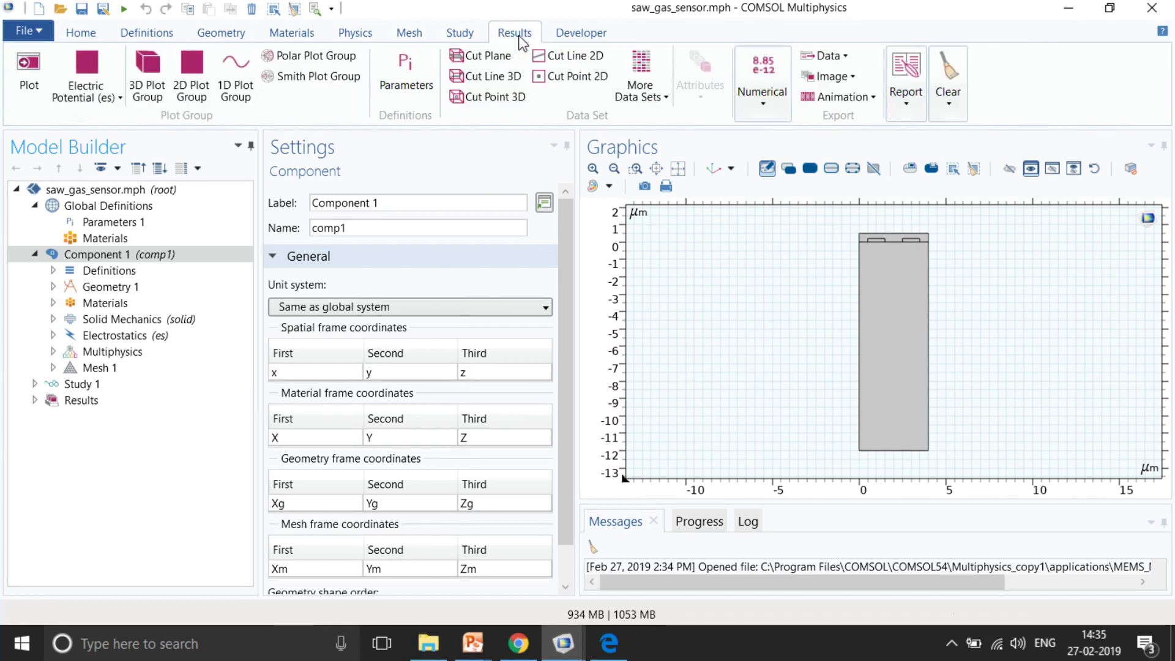
pyautogui.click(611, 35)
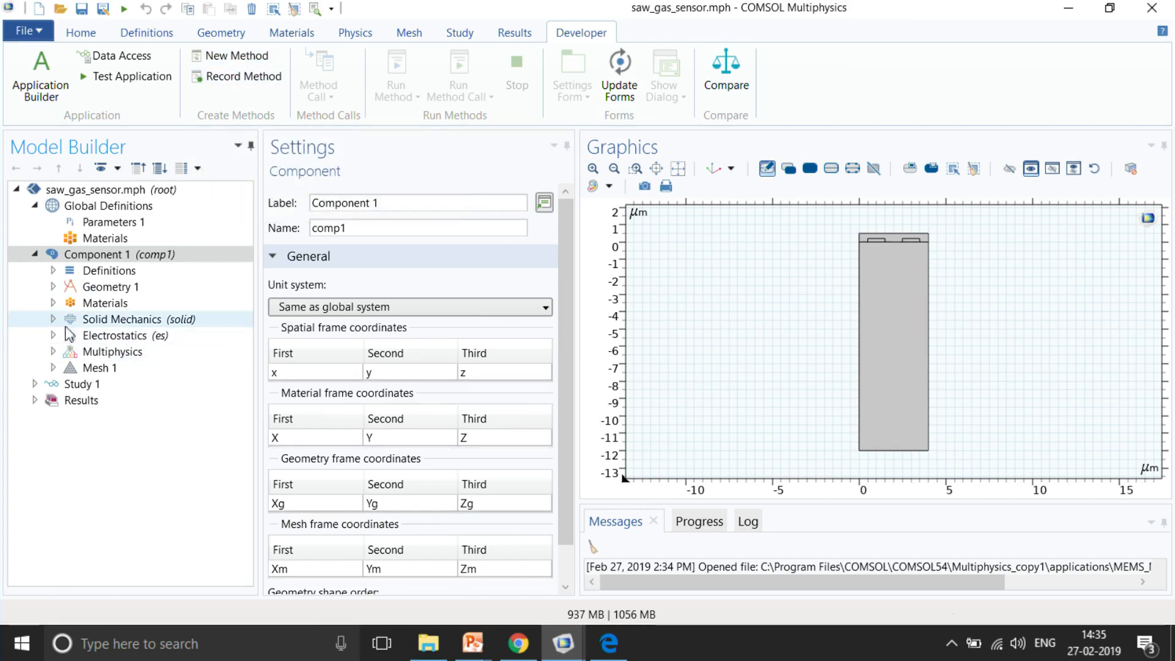
# - Expand the materials of Component 1 and examine the domain selection and material contents of Aluminum
pyautogui.click(53, 302)
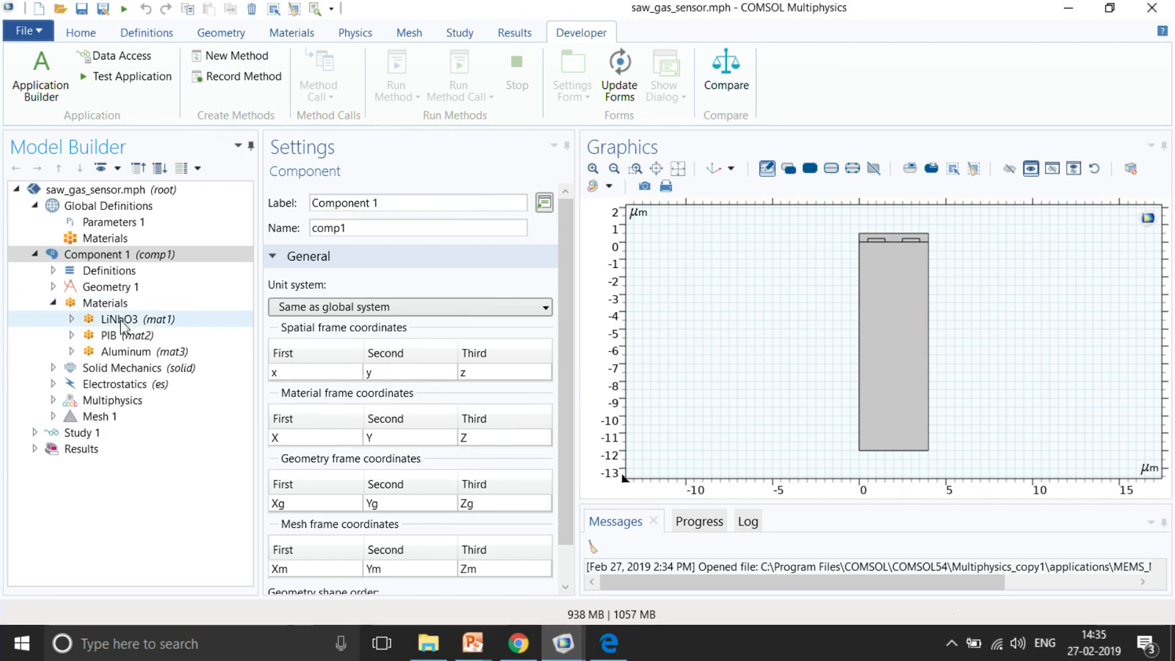
pyautogui.click(124, 353)
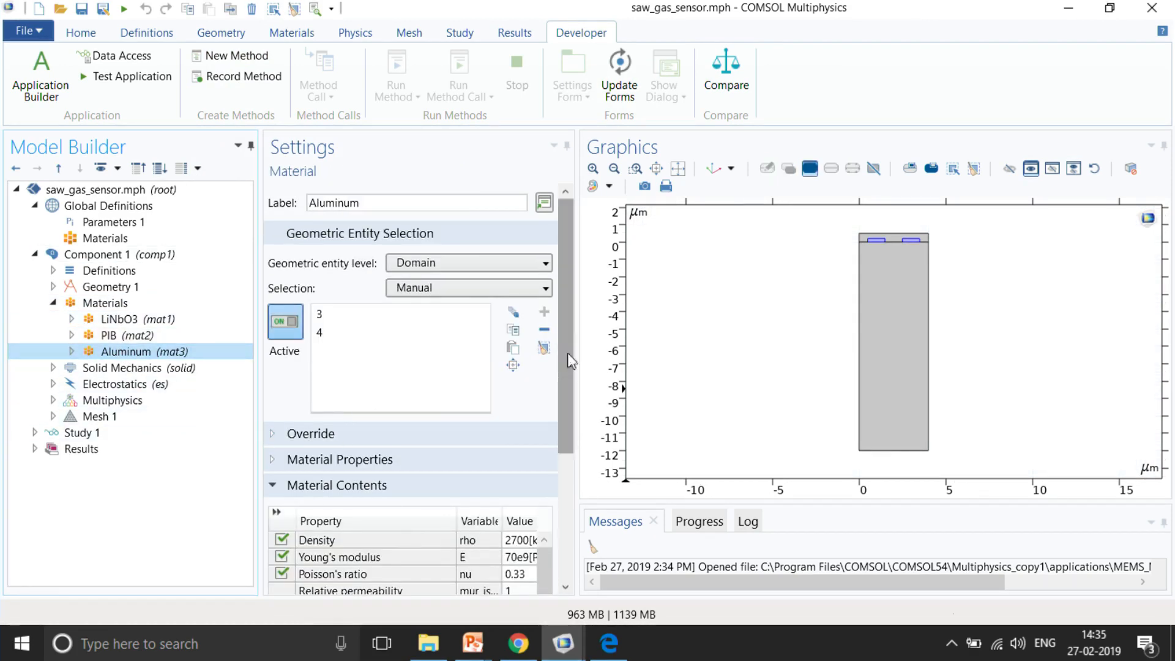
pyautogui.moveTo(577, 369); pyautogui.dragTo(601, 475)
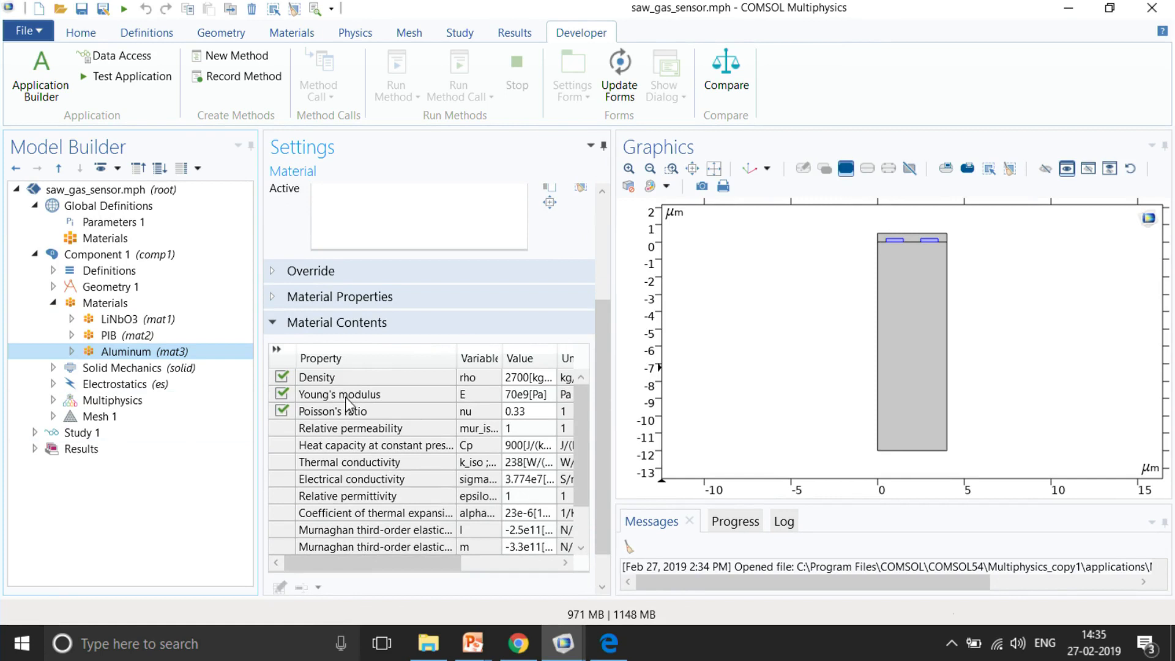
# - Examine the PIB material's contents and the property expressions in its Basic property group
pyautogui.click(108, 336)
pyautogui.moveTo(604, 366); pyautogui.dragTo(619, 411)
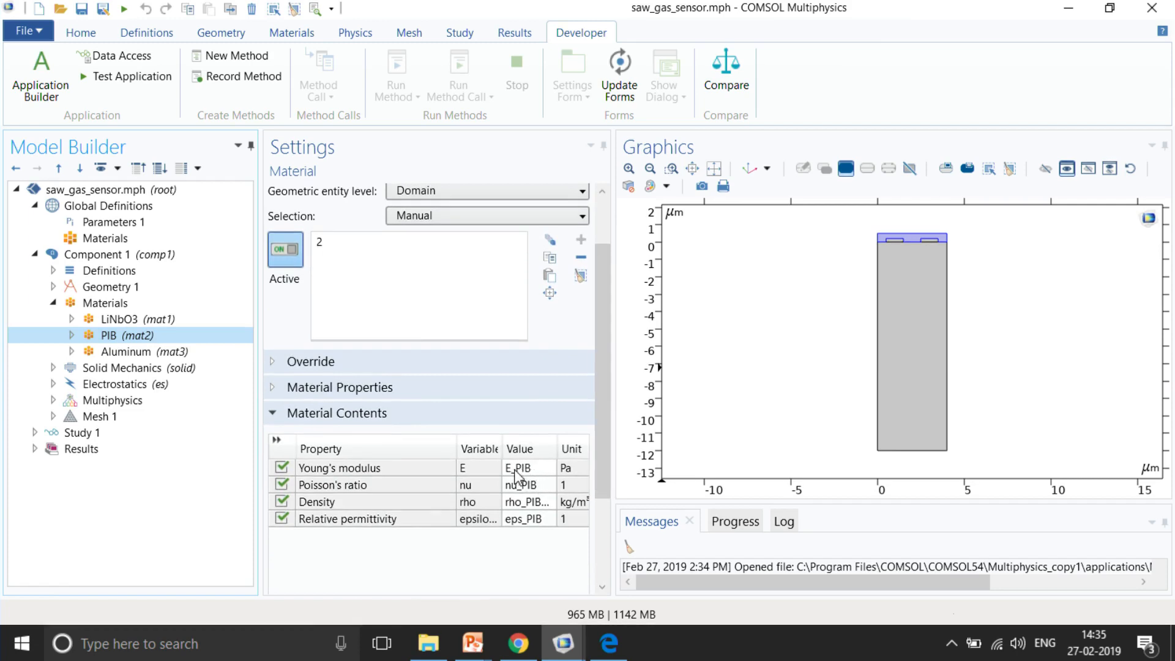
pyautogui.click(72, 336)
pyautogui.click(128, 352)
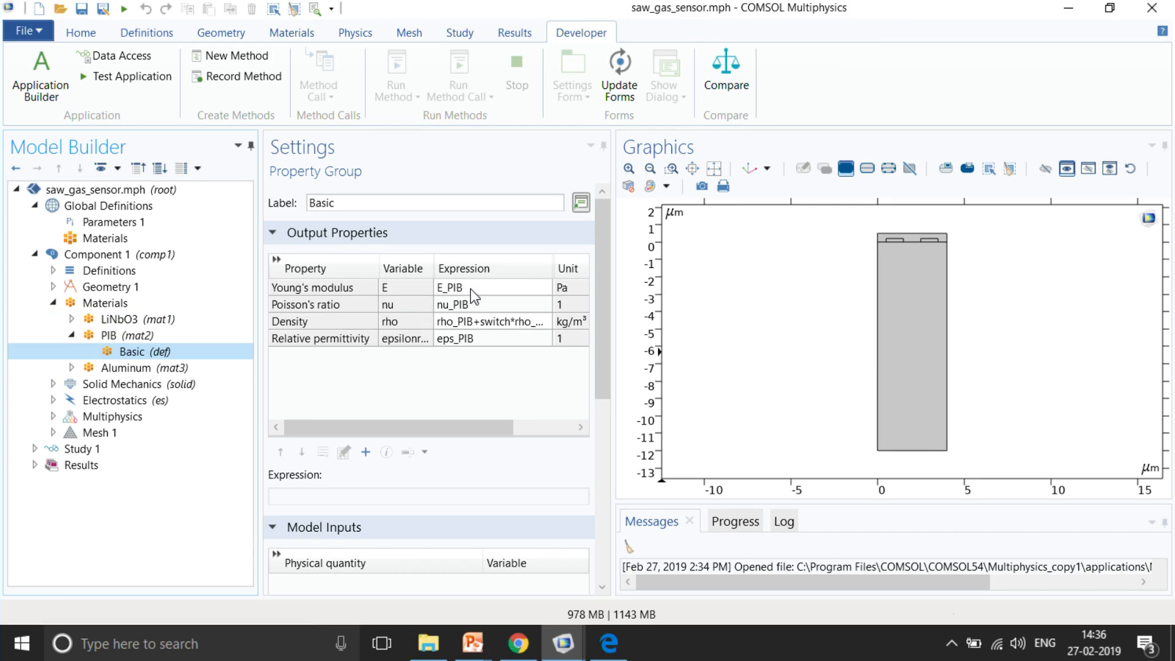
# - Examine the Parameters 1 table with its descriptions widened into view, and compare it with the expressions used by the PIB material
pyautogui.click(115, 224)
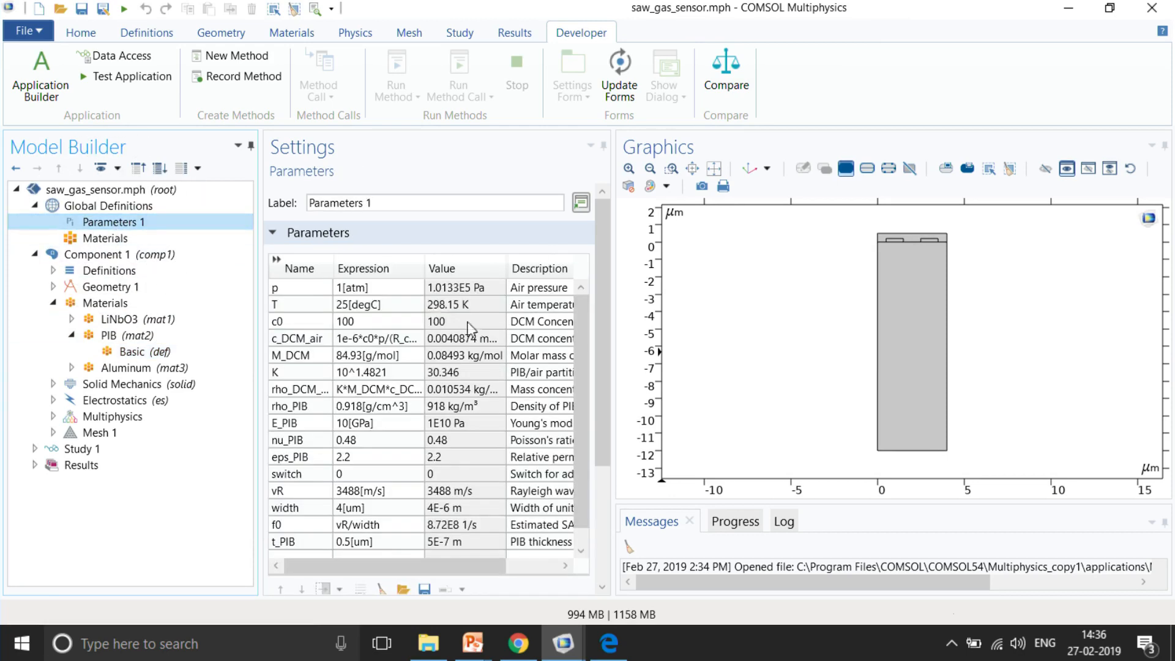
pyautogui.moveTo(612, 379); pyautogui.dragTo(674, 379)
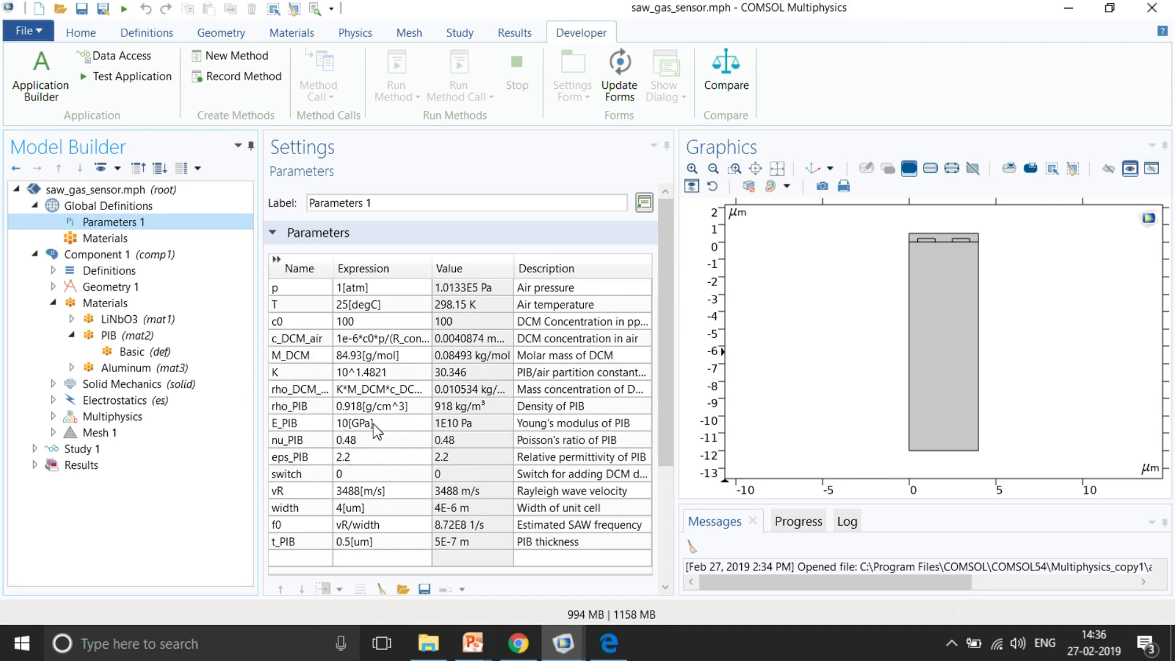
pyautogui.click(72, 335)
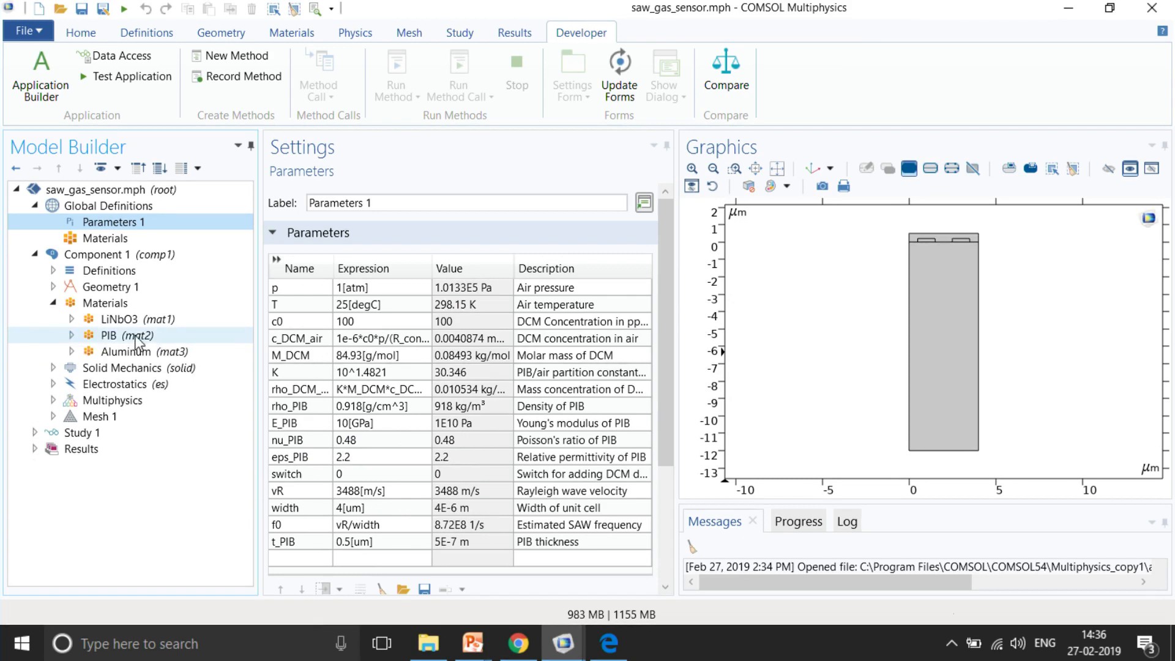
pyautogui.click(137, 337)
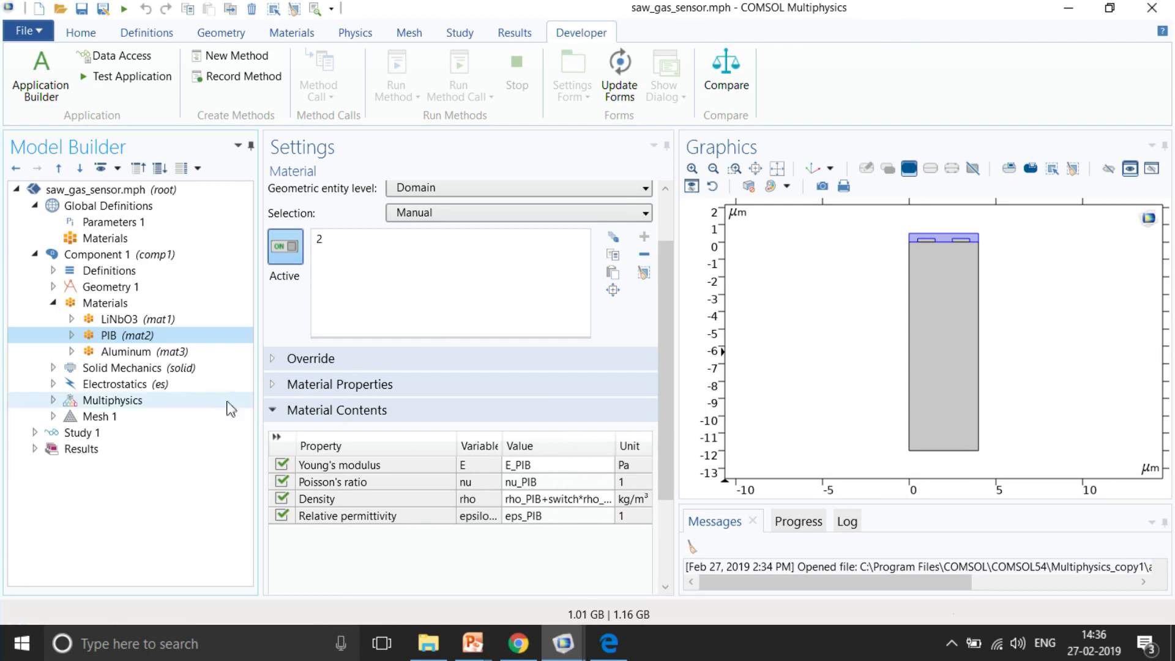
pyautogui.click(109, 222)
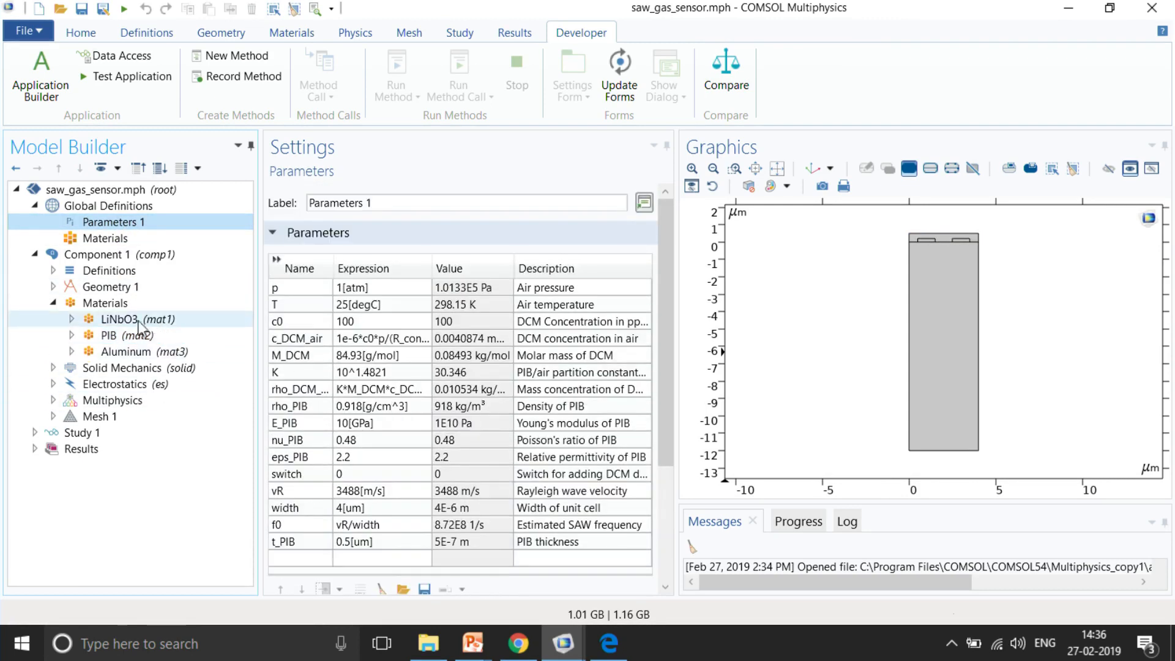
# - Examine a close-up of the PIB film domain at the top of the unit cell, and display the LiNbO3 material's domain
pyautogui.click(123, 334)
pyautogui.scroll(5, 956, 223)
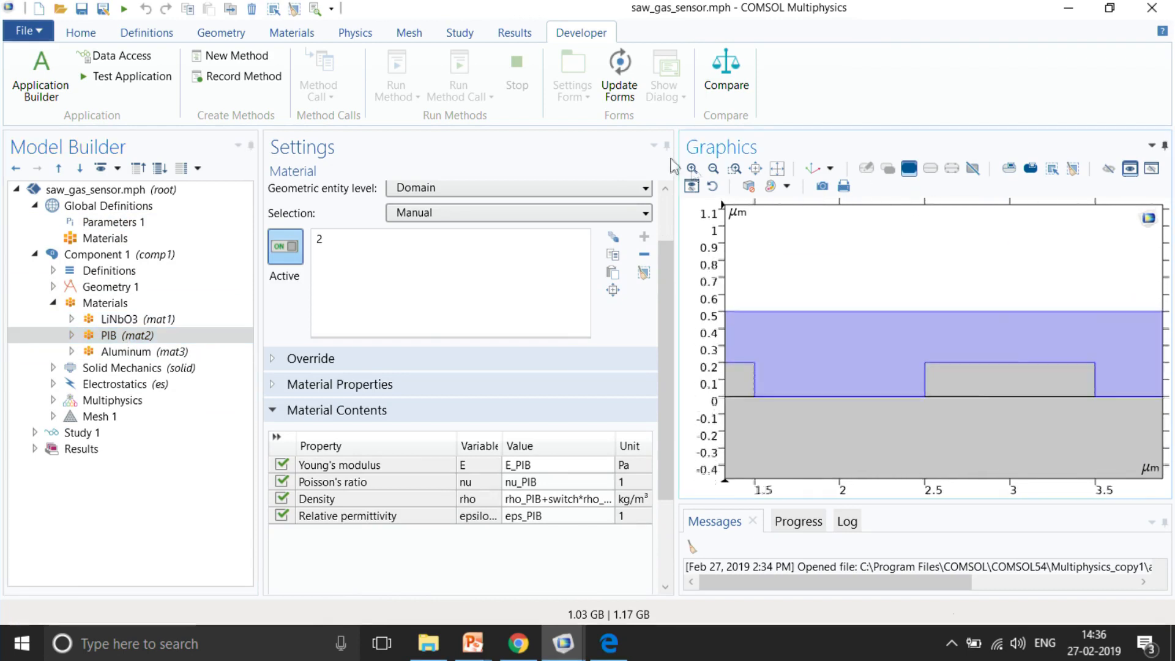
pyautogui.scroll(-3, 941, 361)
pyautogui.scroll(-1, 941, 361)
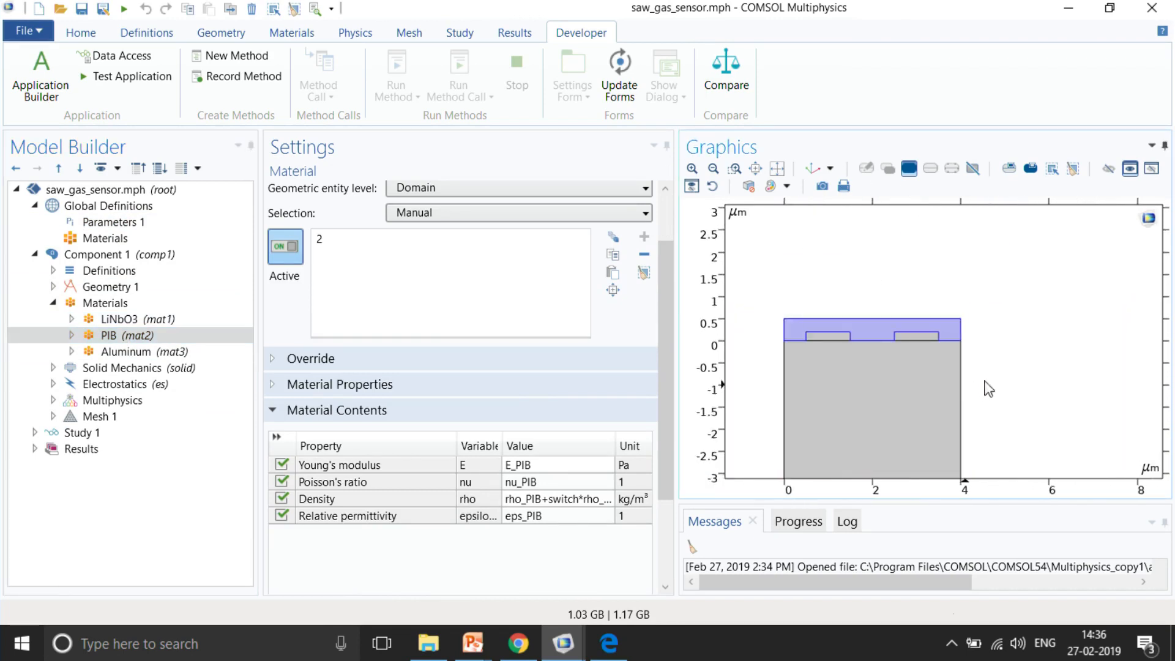
pyautogui.moveTo(986, 381); pyautogui.dragTo(1040, 298)
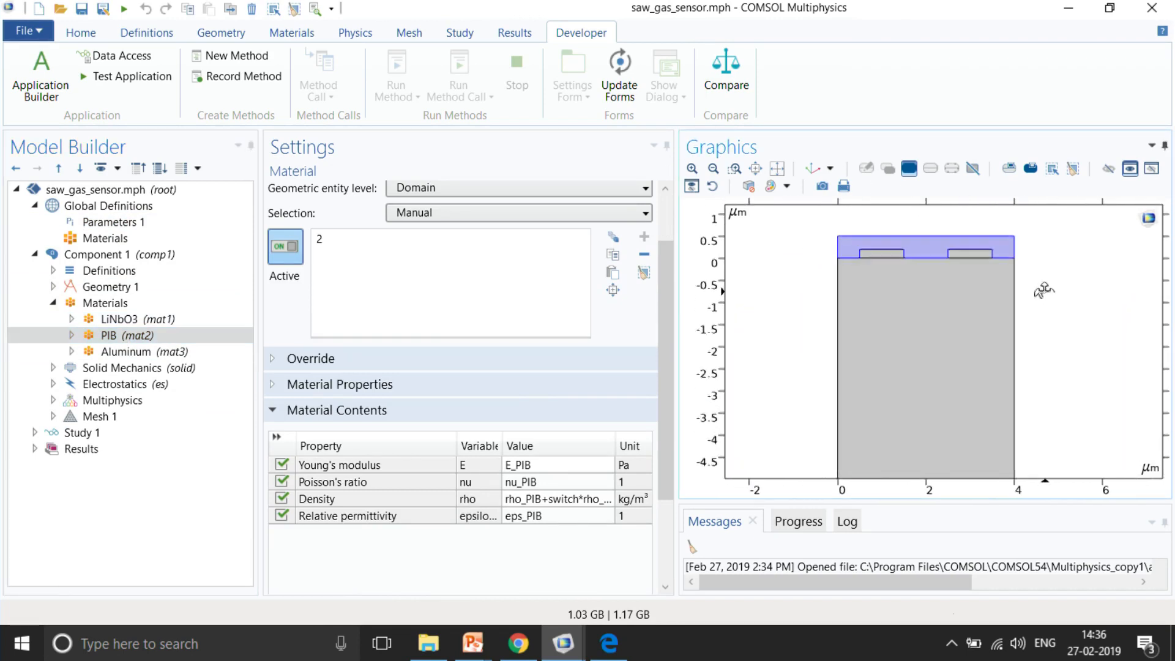
pyautogui.click(138, 321)
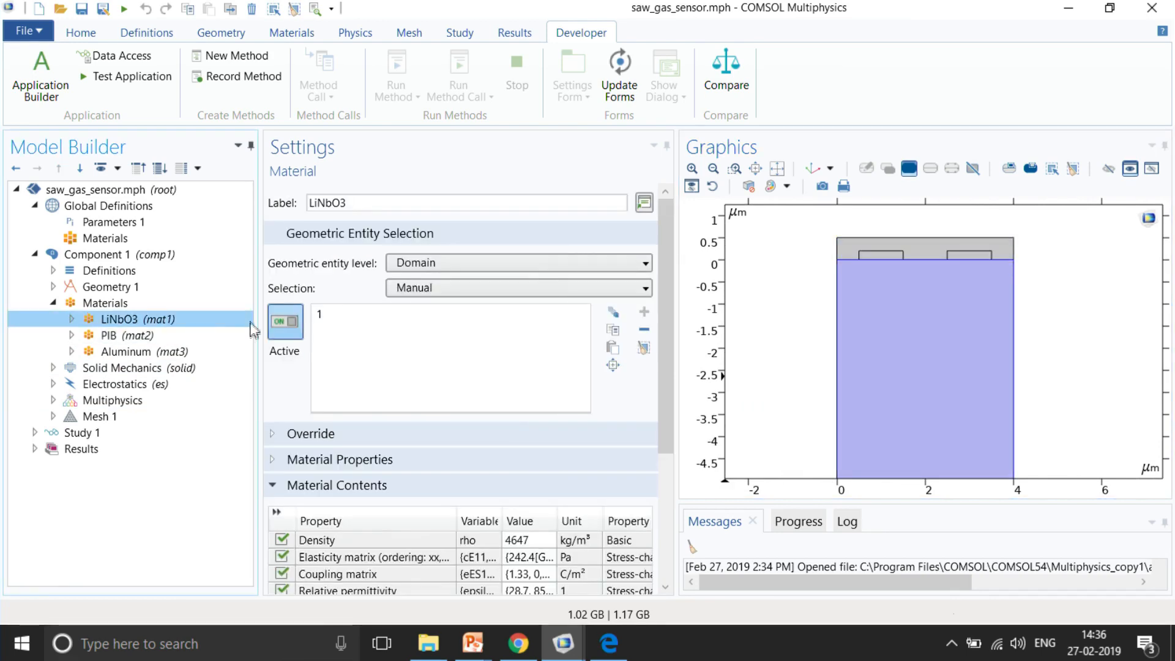
# - Examine the LiNbO3 material's contents with the property names and matrix values widened into view, then restore the graphics view's width
pyautogui.scroll(-2, 302, 380)
pyautogui.scroll(2, 301, 384)
pyautogui.scroll(-3, 306, 383)
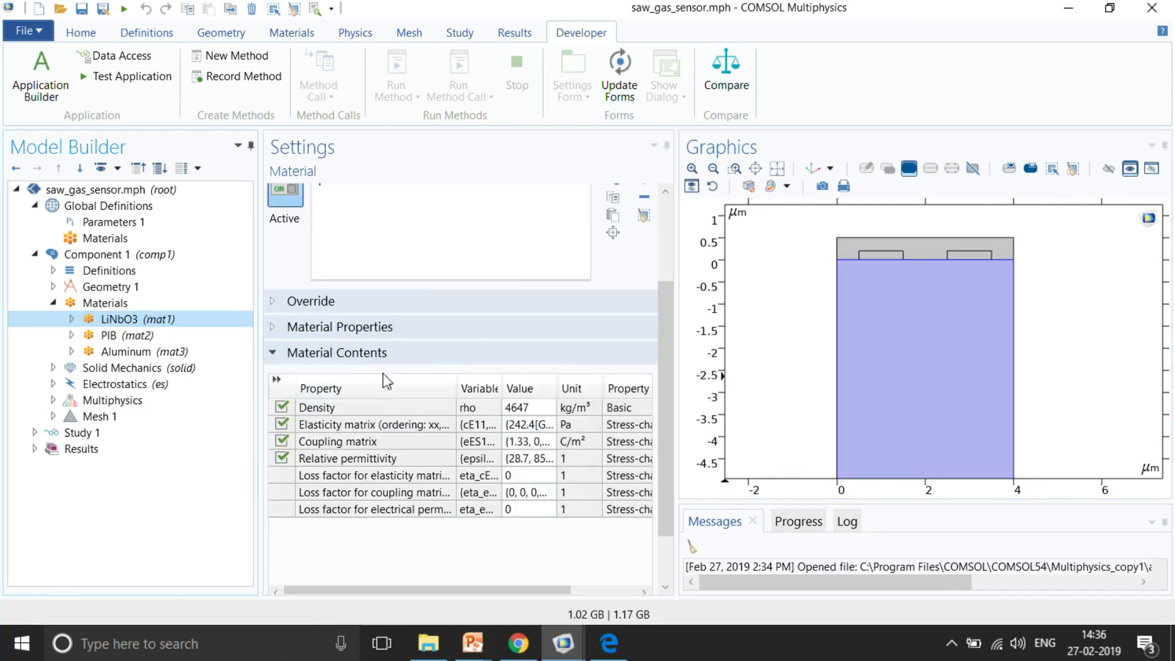
pyautogui.moveTo(676, 357); pyautogui.dragTo(872, 360)
pyautogui.moveTo(619, 389); pyautogui.dragTo(793, 389)
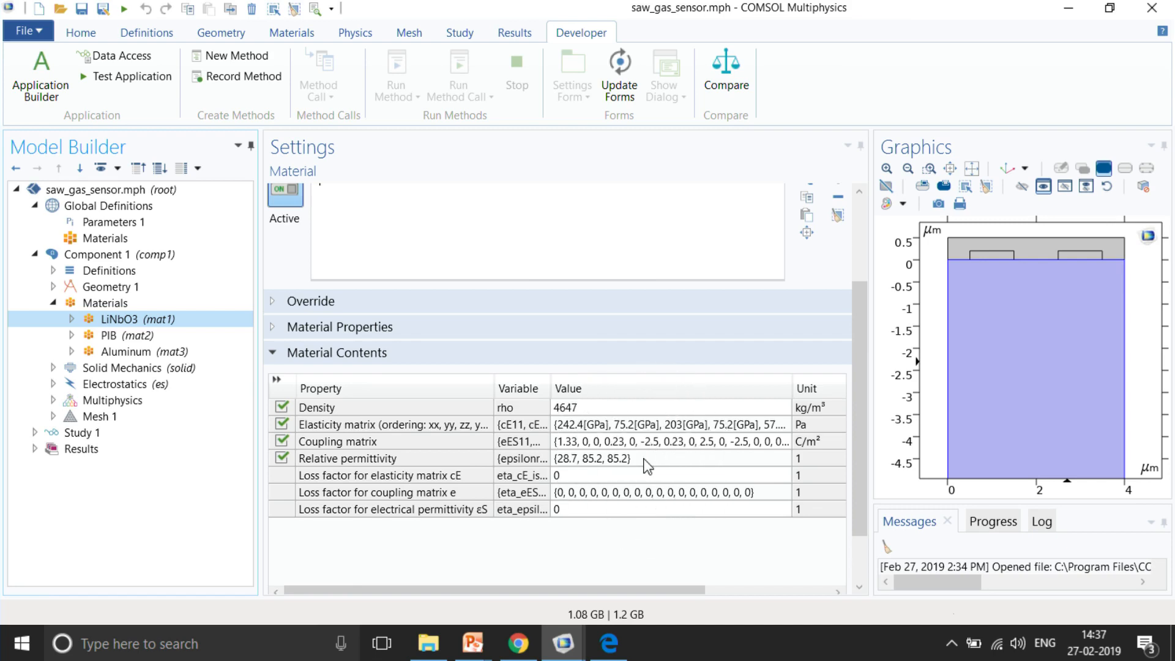
pyautogui.click(874, 345)
pyautogui.moveTo(872, 368); pyautogui.dragTo(695, 387)
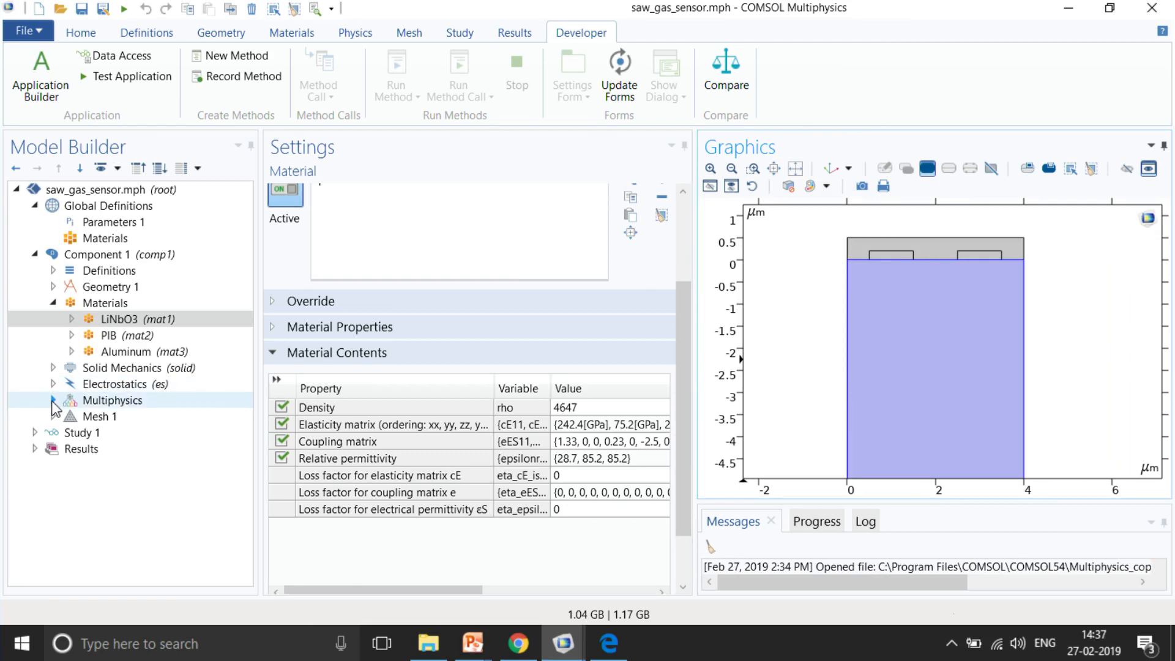
# - Expand Solid Mechanics and examine Piezoelectric Material 1, including its domain selection, constitutive relation options and material property settings
pyautogui.click(54, 369)
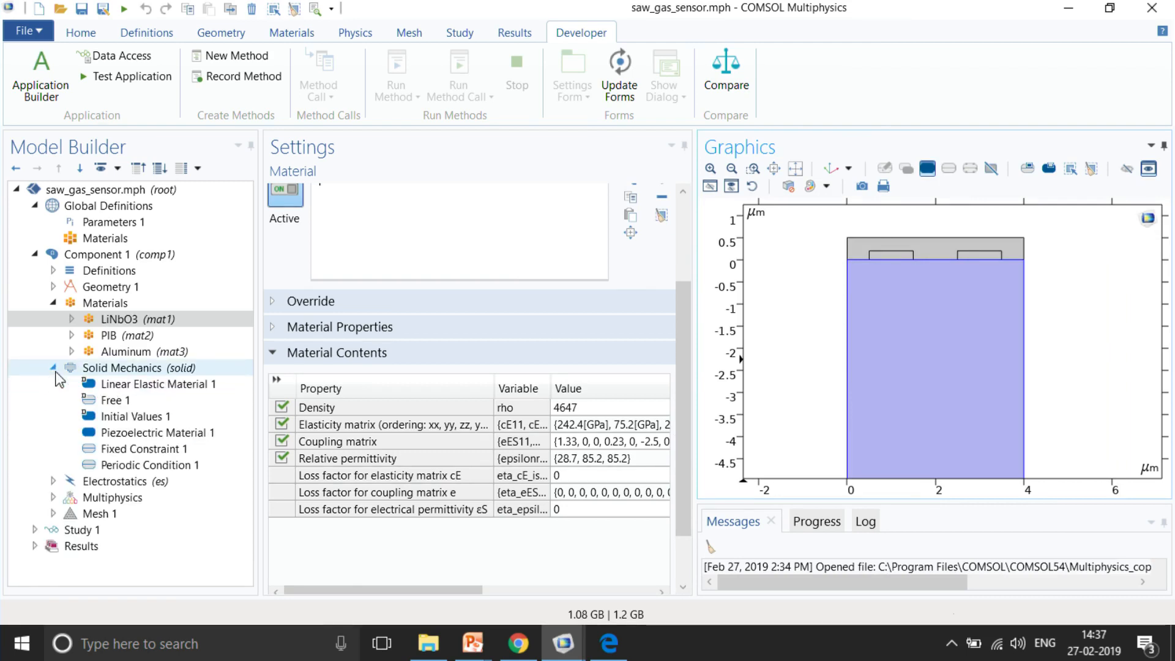
pyautogui.click(117, 436)
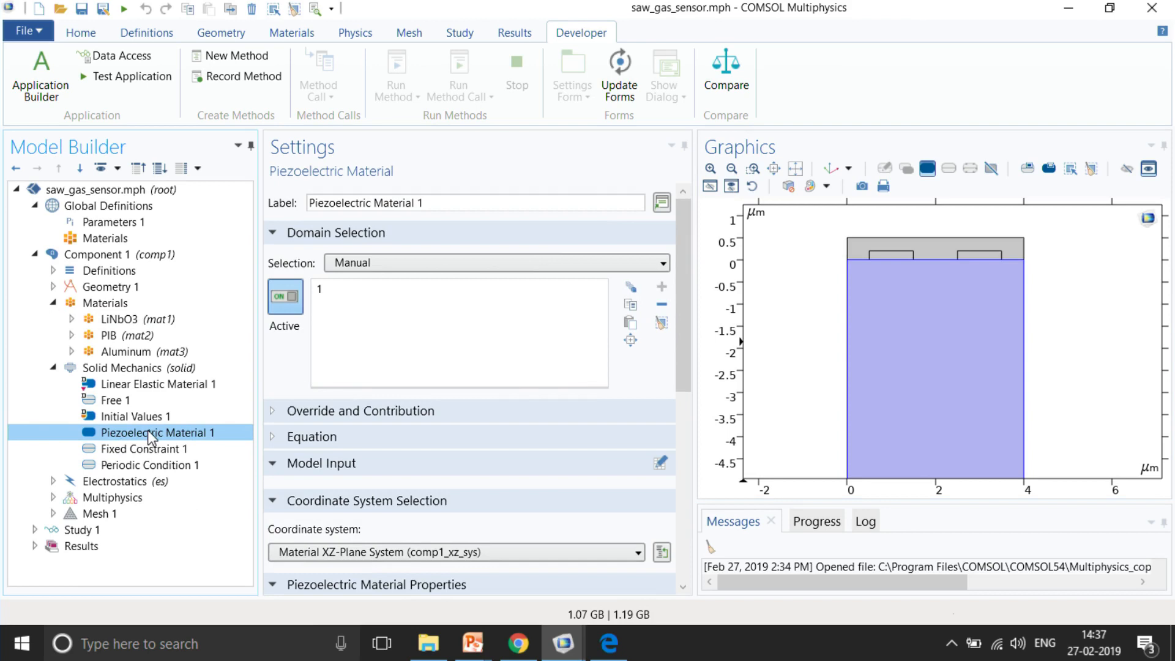
pyautogui.click(160, 387)
pyautogui.click(187, 436)
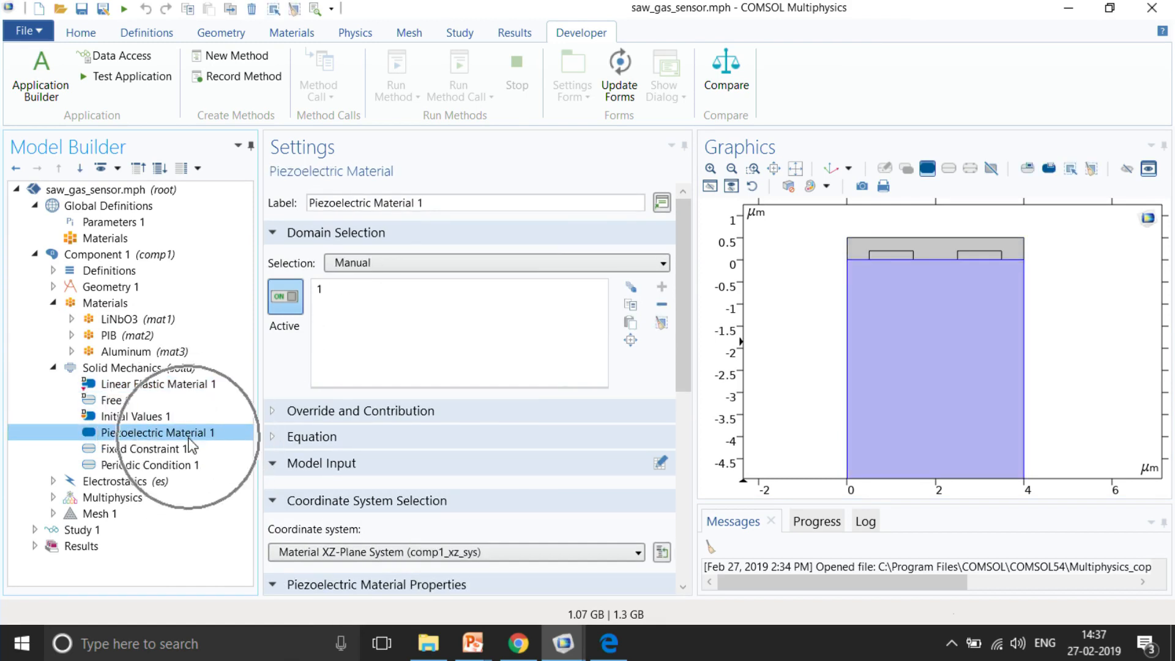
pyautogui.moveTo(674, 356); pyautogui.dragTo(675, 516)
pyautogui.click(347, 270)
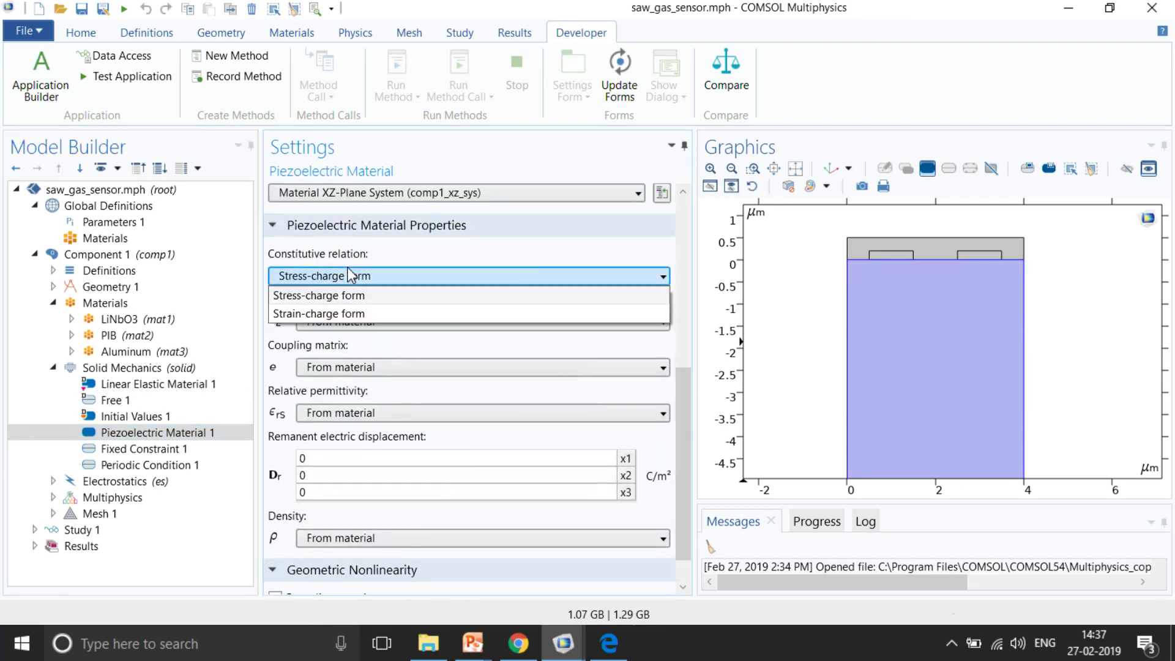
pyautogui.click(287, 354)
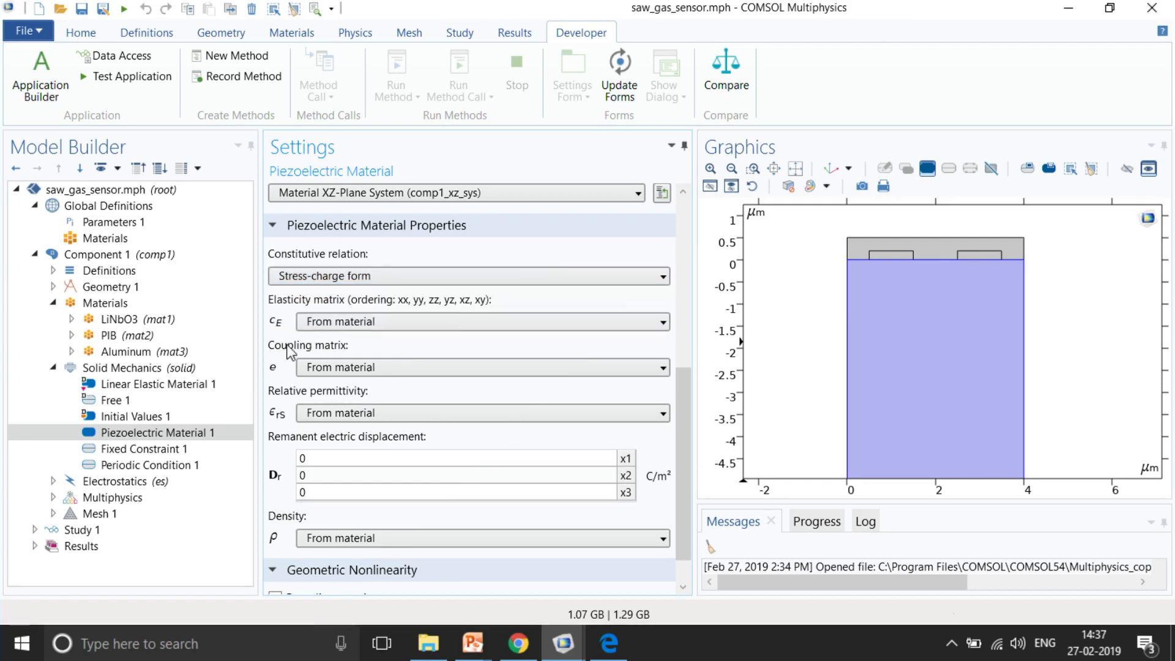
pyautogui.scroll(-1, 288, 355)
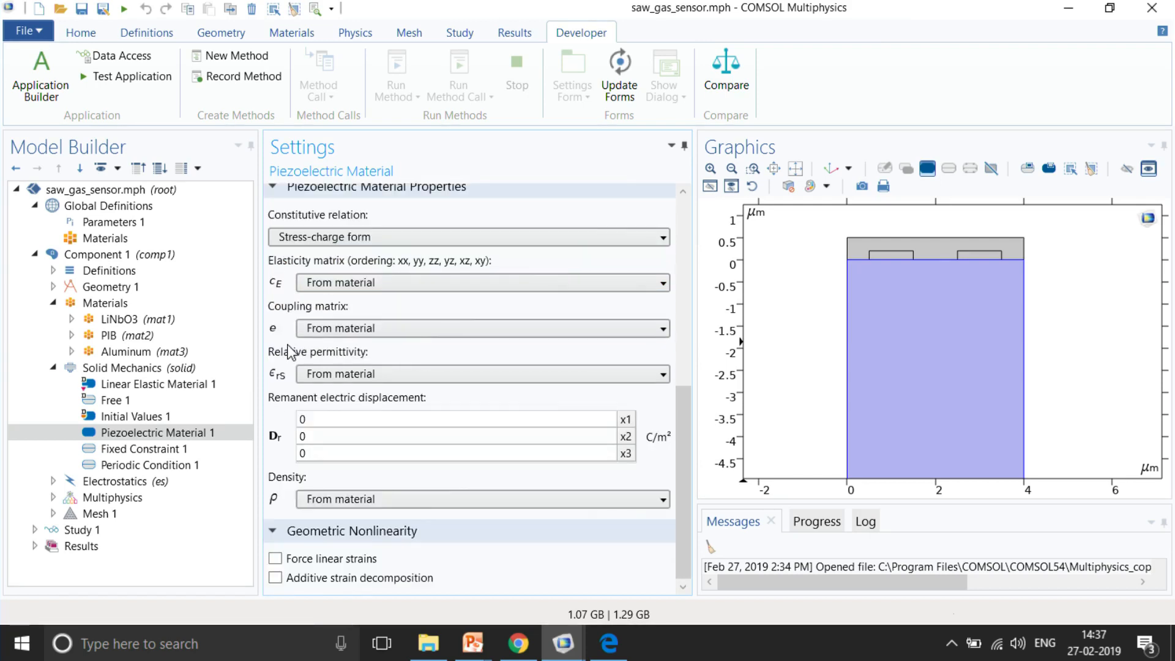
# - Examine the boundary selections of Fixed Constraint 1 and Periodic Condition 1 with the whole unit cell in view
pyautogui.click(153, 451)
pyautogui.scroll(-2, 1007, 336)
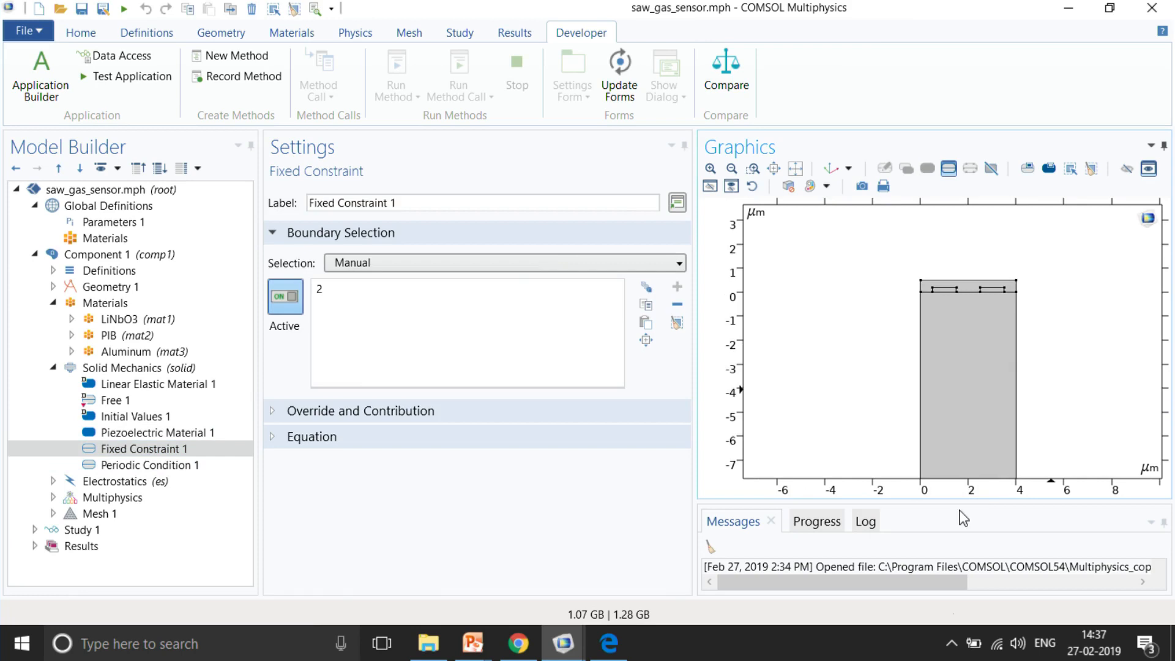
pyautogui.moveTo(964, 521); pyautogui.dragTo(964, 589)
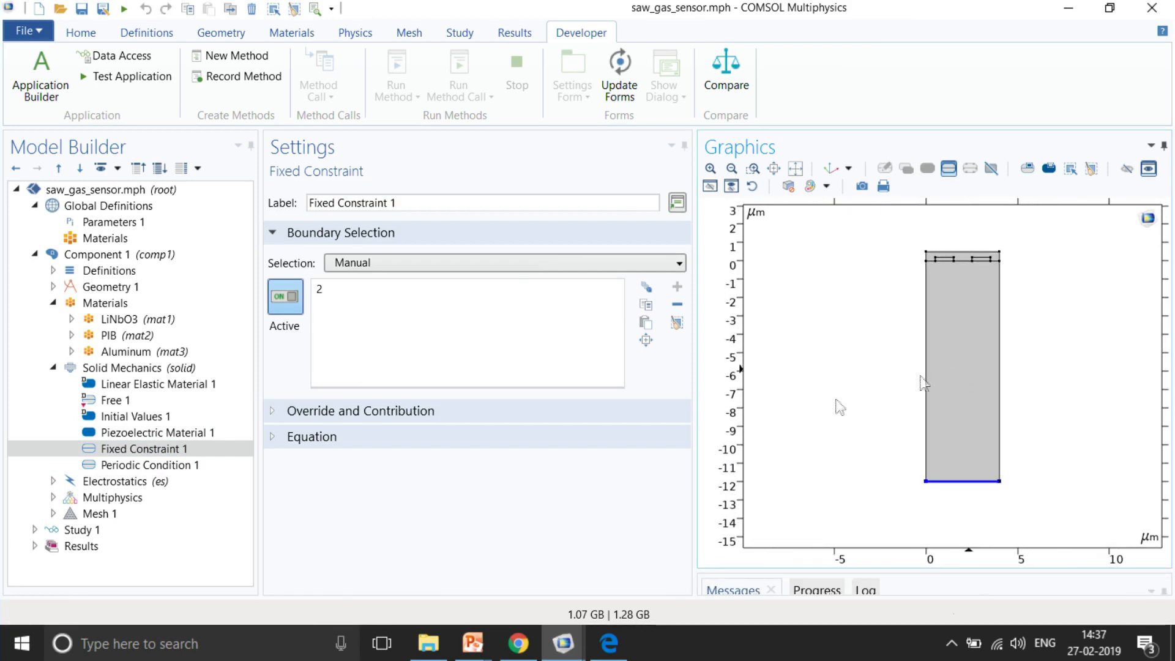
pyautogui.click(124, 447)
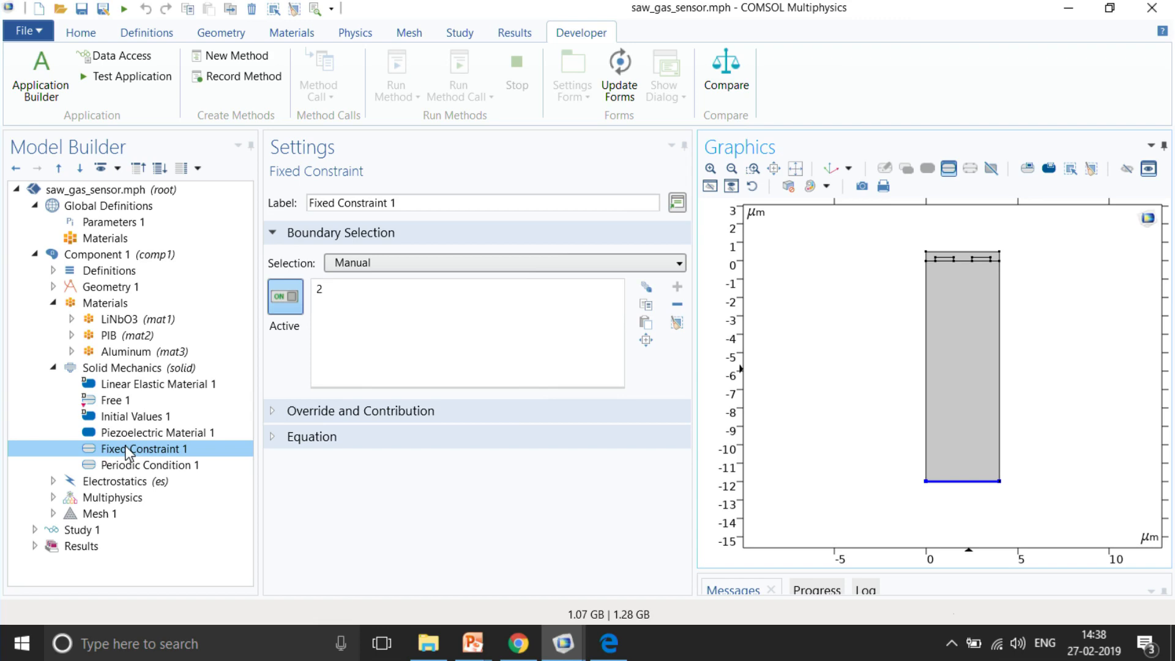
pyautogui.click(169, 464)
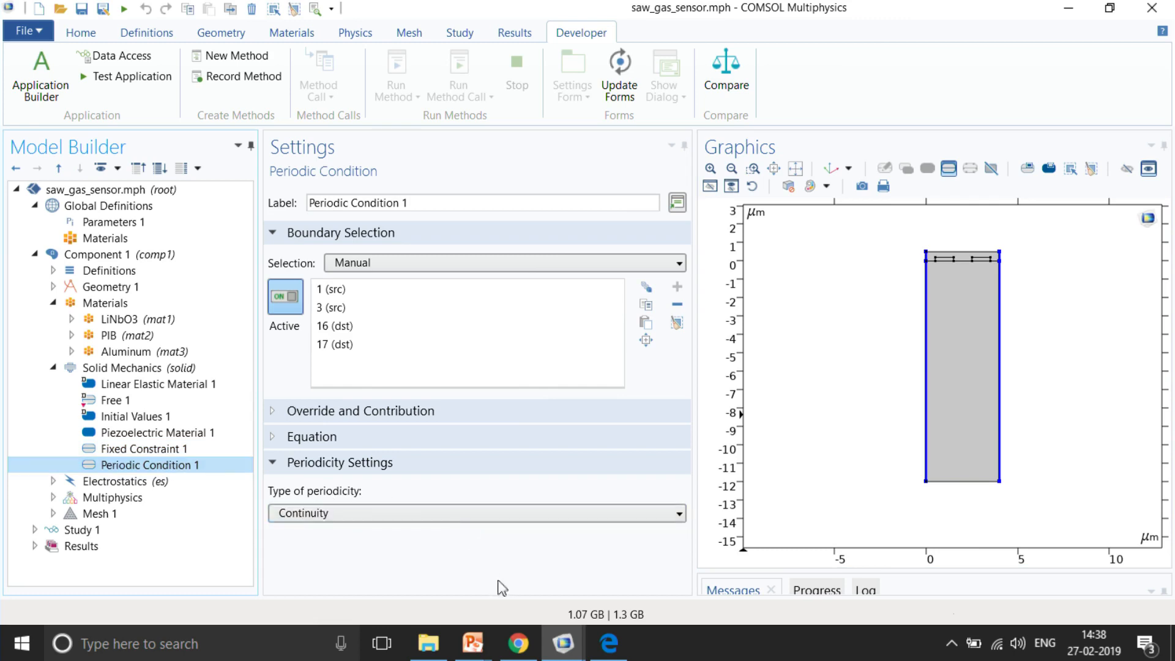
# - Switch to Chrome and close the piezoelectric energy harvester PDF
pyautogui.click(519, 643)
pyautogui.scroll(20, 459, 341)
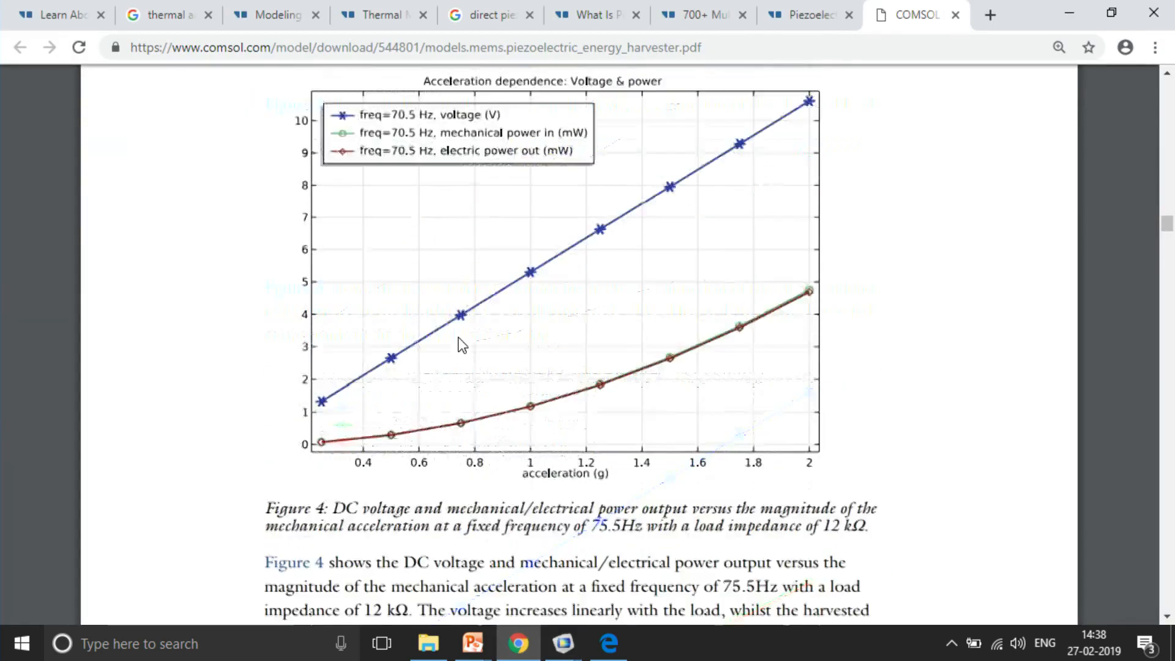
pyautogui.scroll(7, 459, 341)
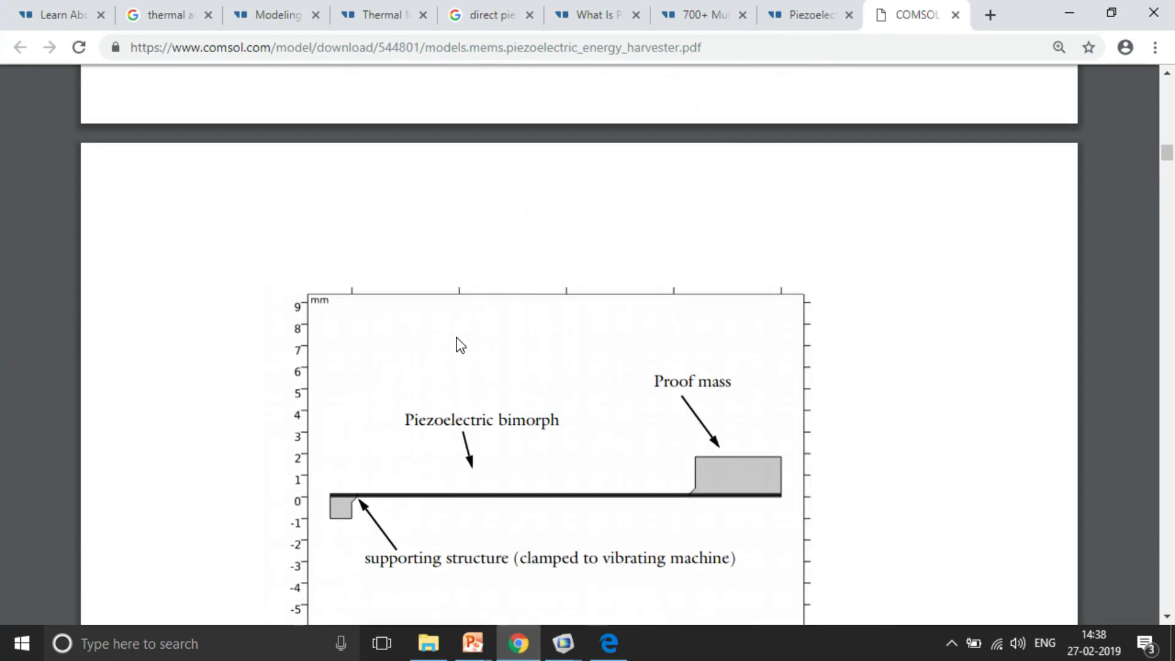
pyautogui.click(956, 15)
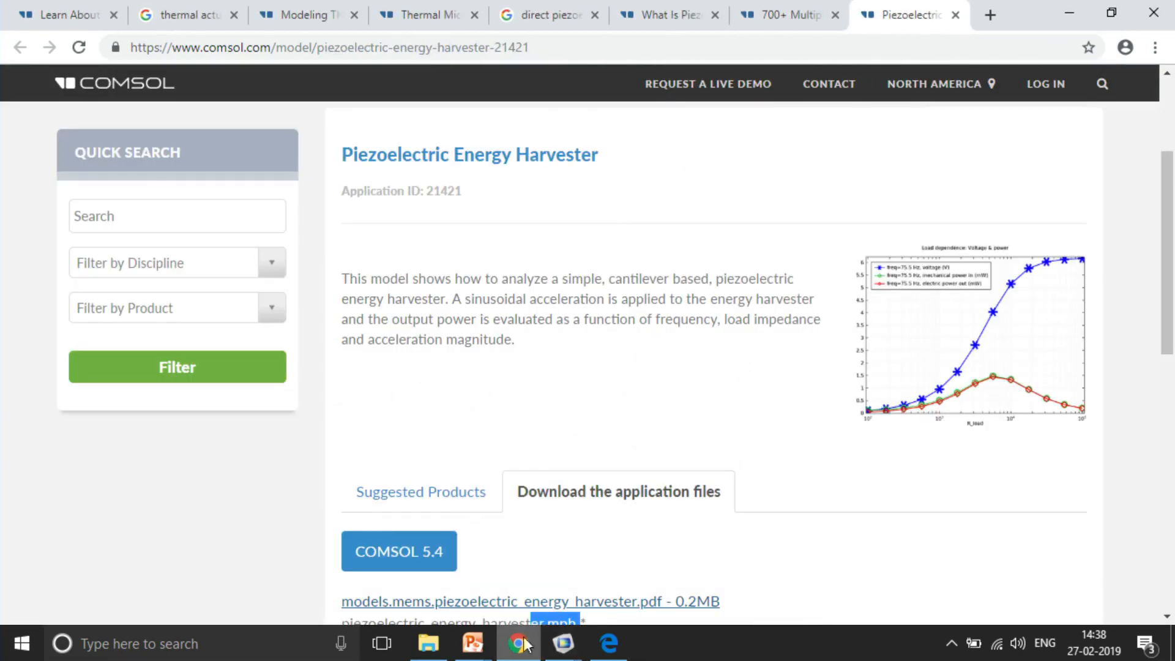
# - Switch to the SAW gas sensor PDF in Edge, examine Figure 1 with the modeled unit cell, and return to the COMSOL model
pyautogui.click(616, 650)
pyautogui.scroll(9, 621, 343)
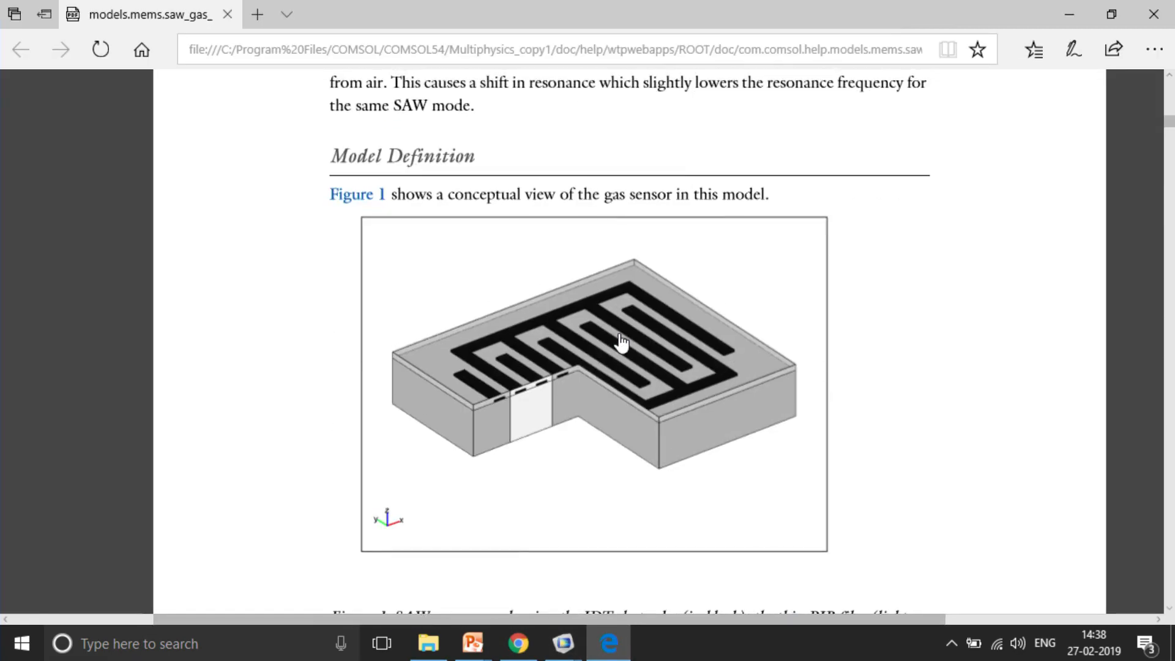
pyautogui.scroll(-2, 620, 343)
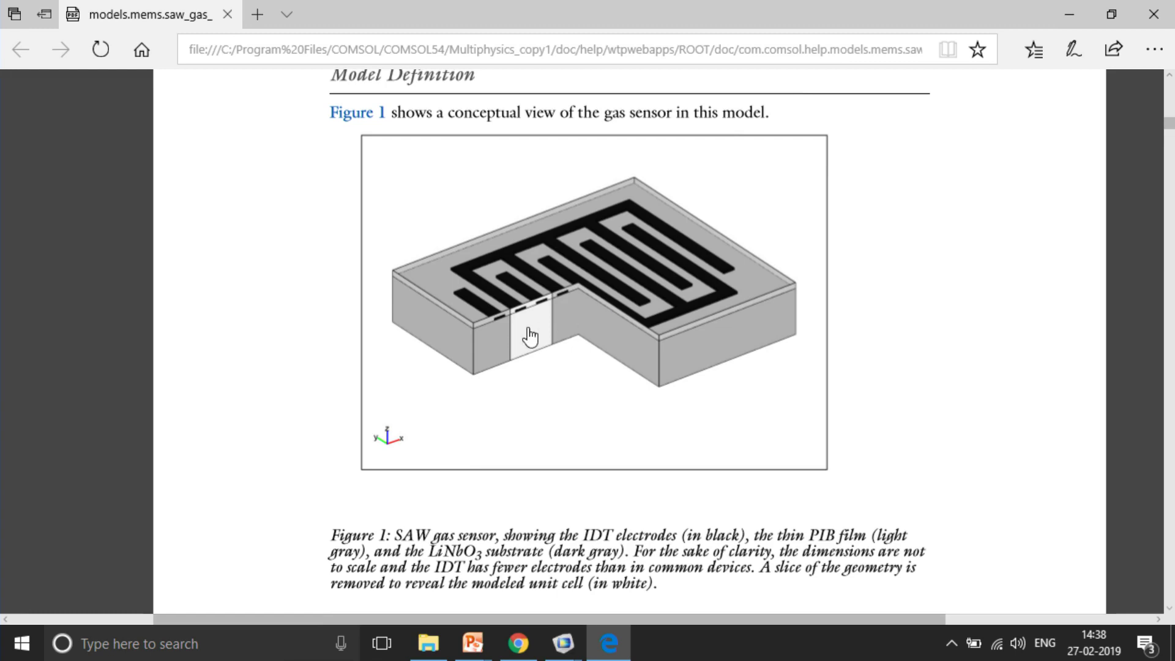
pyautogui.hotkey('alt', 'Tab')
pyautogui.hotkey('alt', 'Tab')
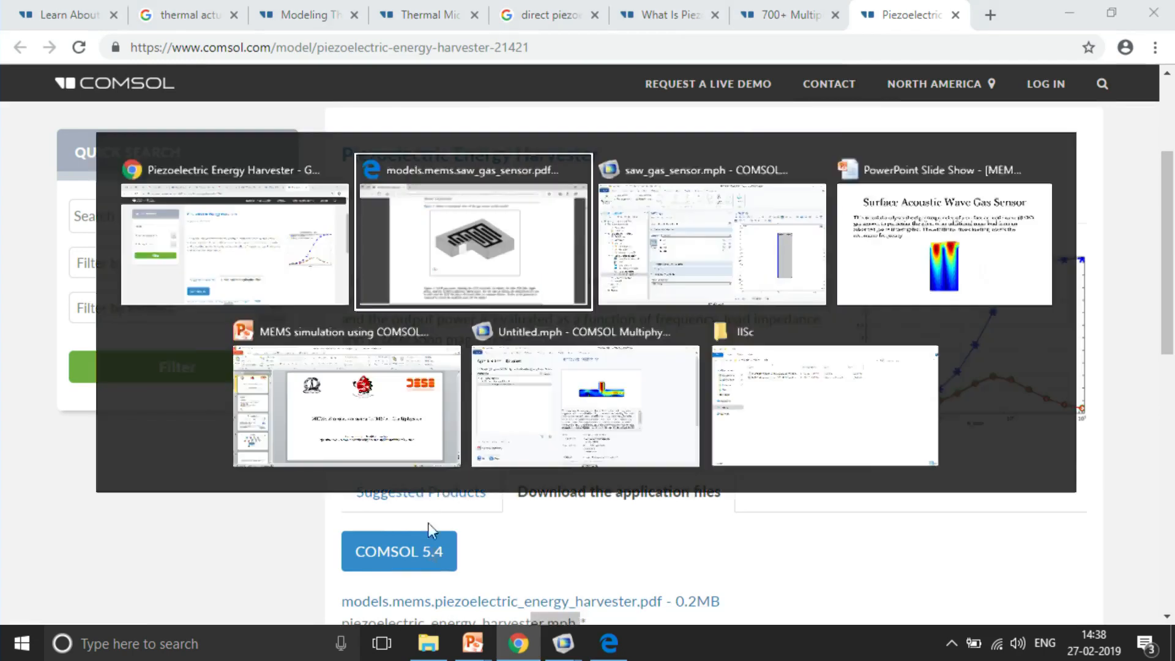
pyautogui.moveTo(569, 644)
pyautogui.click(662, 536)
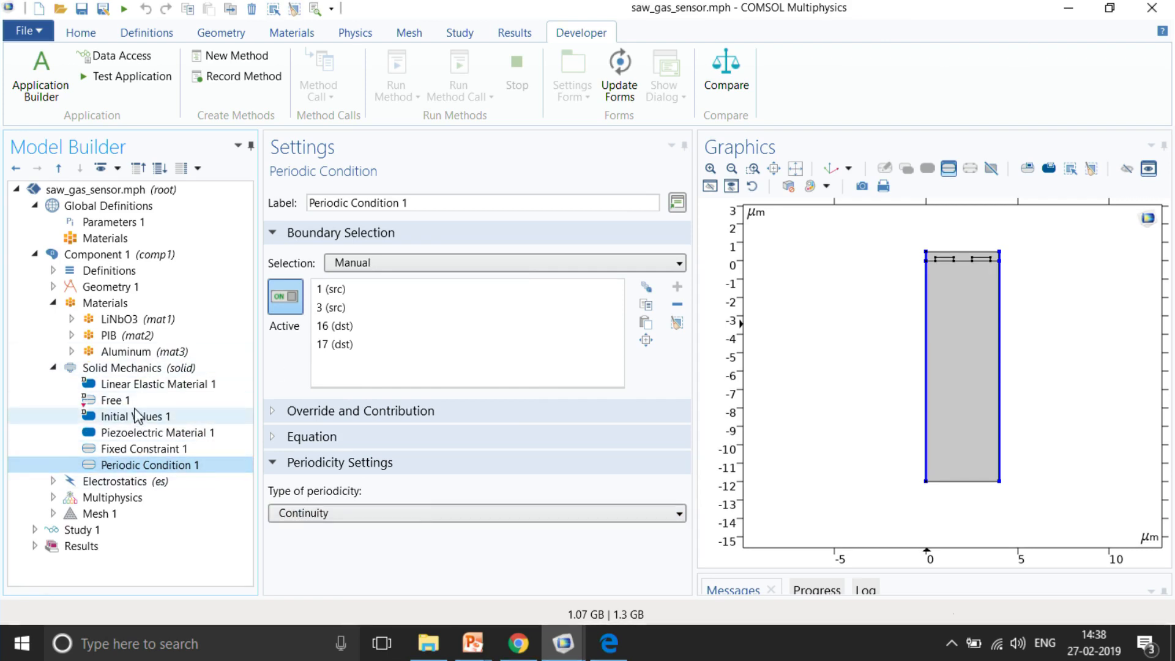
# - Expand Electrostatics and examine its domain selection, widening the model tree to show the full node names
pyautogui.click(53, 481)
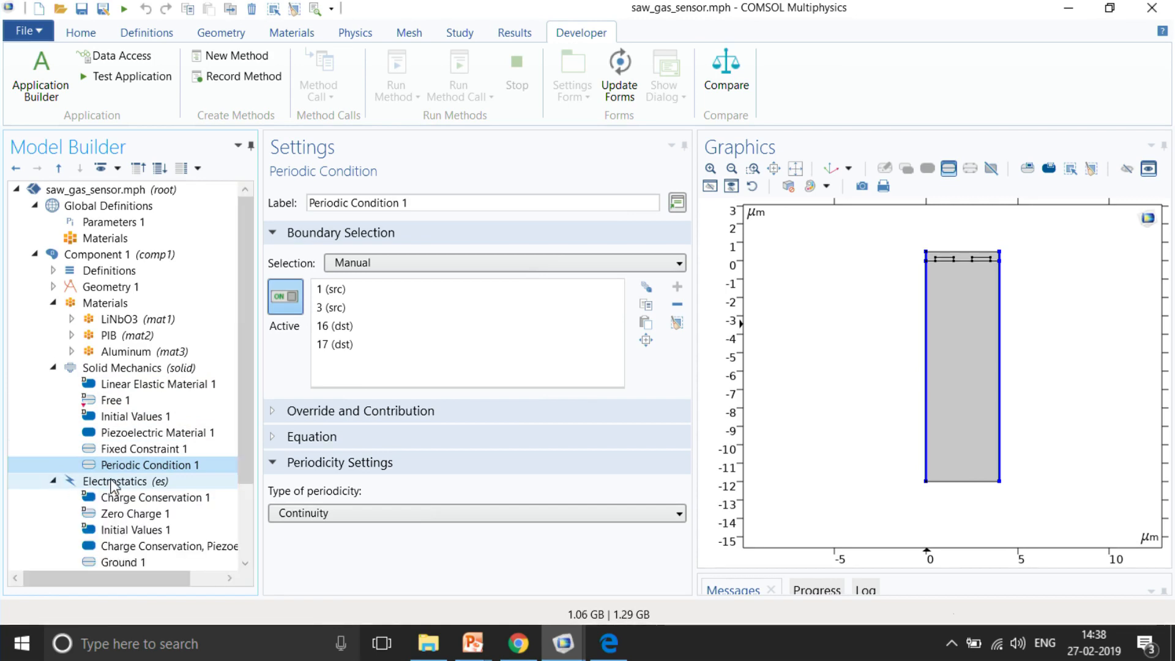
pyautogui.click(117, 481)
pyautogui.scroll(-1, 136, 489)
pyautogui.scroll(-1, 136, 490)
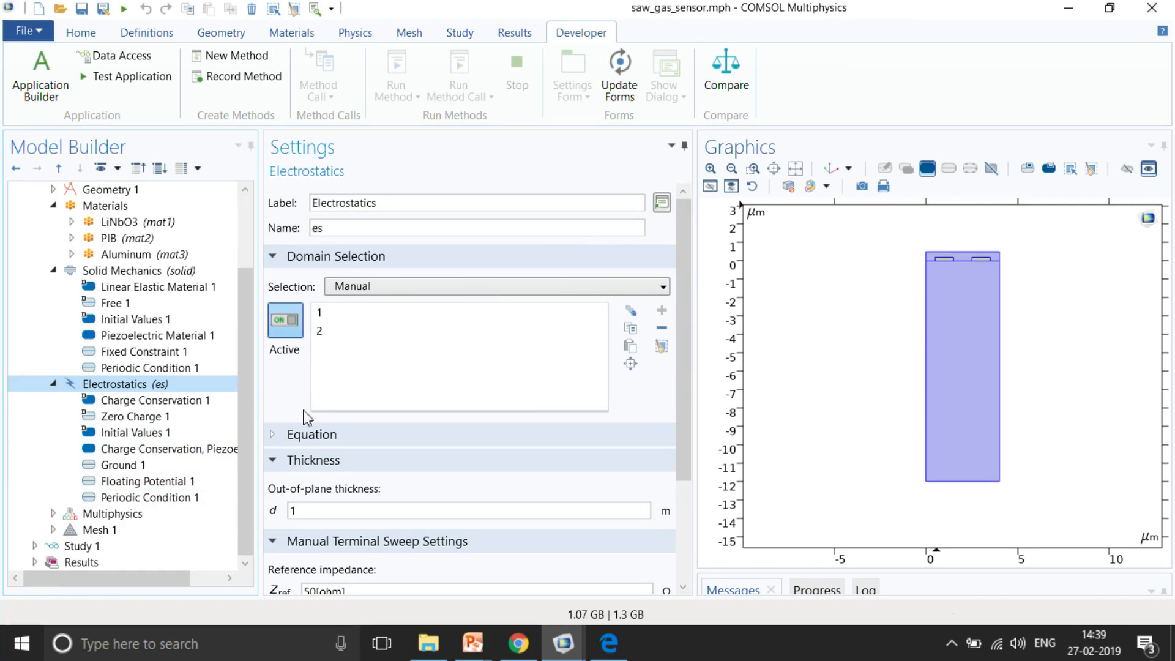
pyautogui.moveTo(260, 398); pyautogui.dragTo(338, 398)
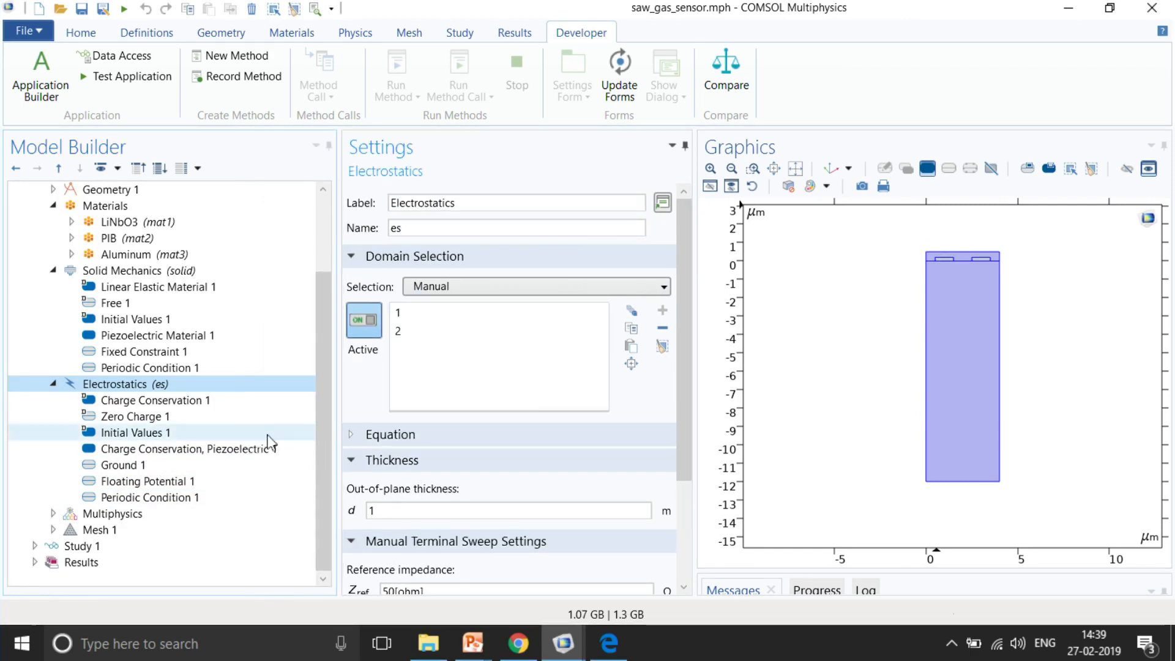
# - Examine the electrode boundaries of Ground 1 and Floating Potential 1, the available Electrostatics conditions, and the floating potential's charge settings
pyautogui.click(129, 467)
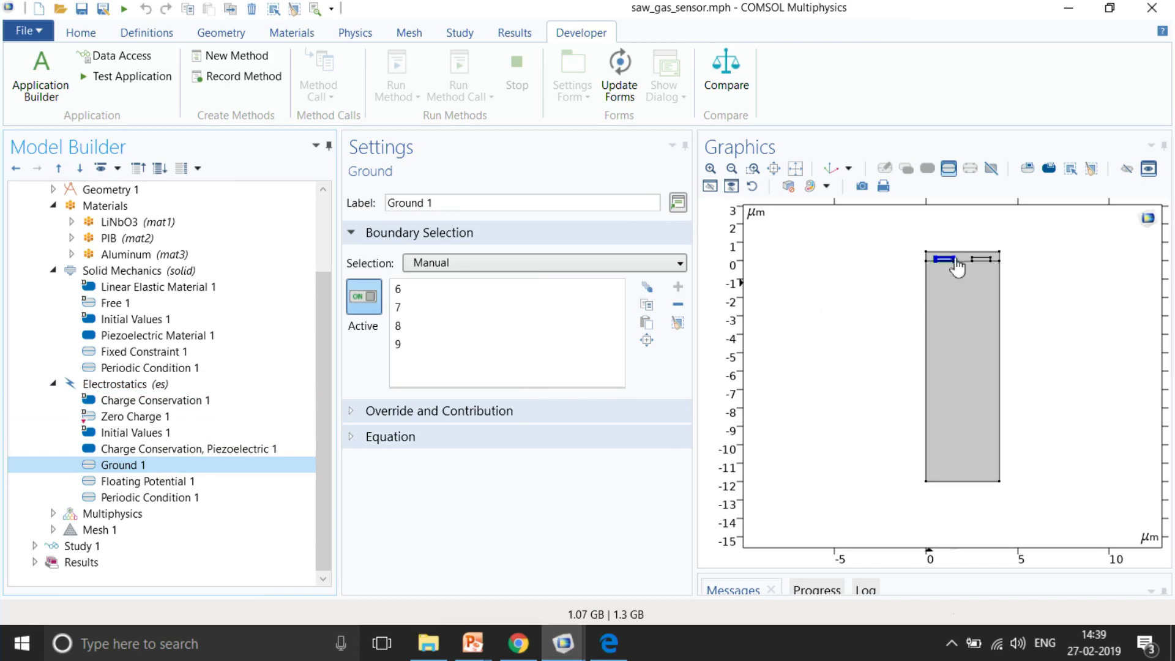
pyautogui.scroll(2, 957, 264)
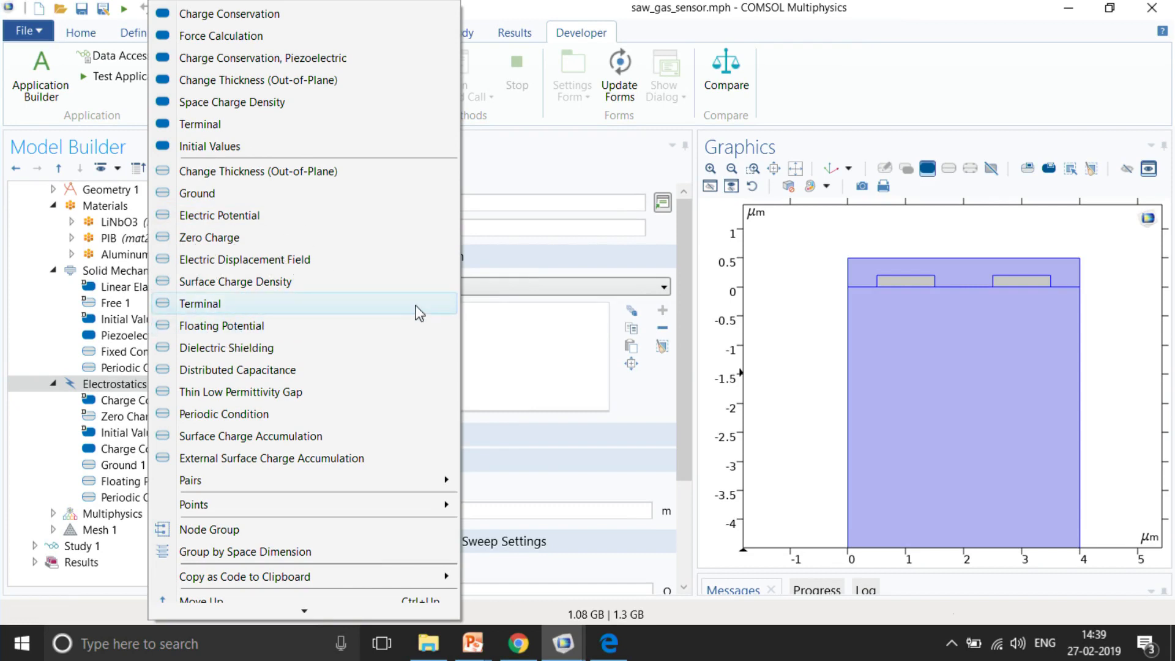
pyautogui.click(630, 390)
pyautogui.click(118, 484)
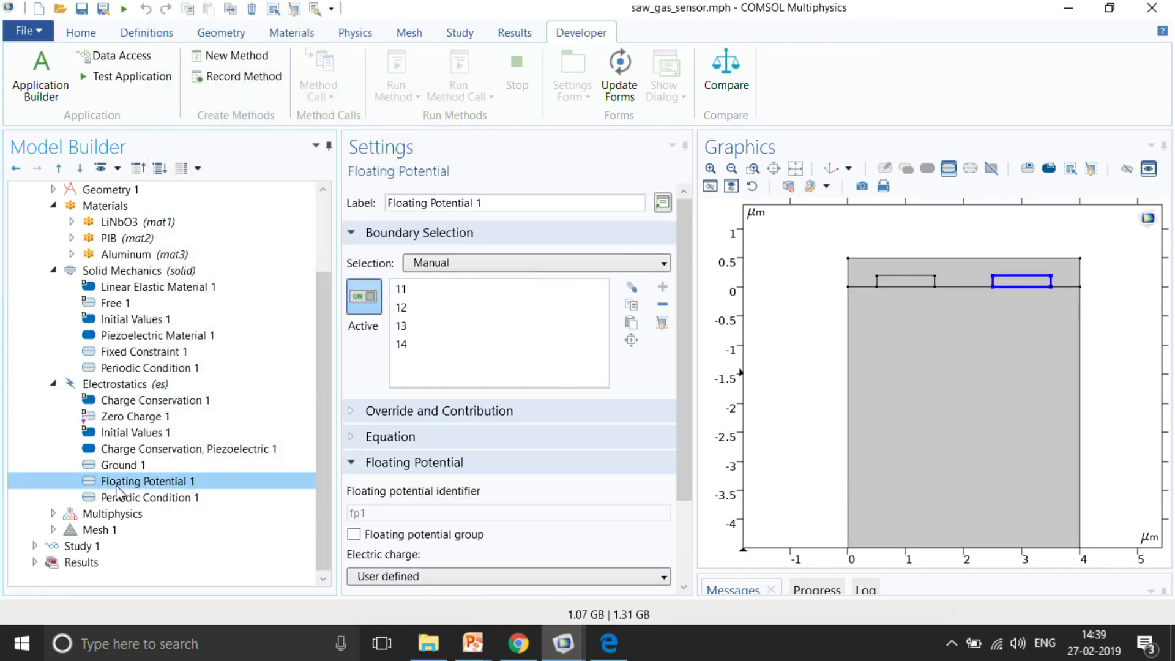
pyautogui.scroll(-3, 562, 443)
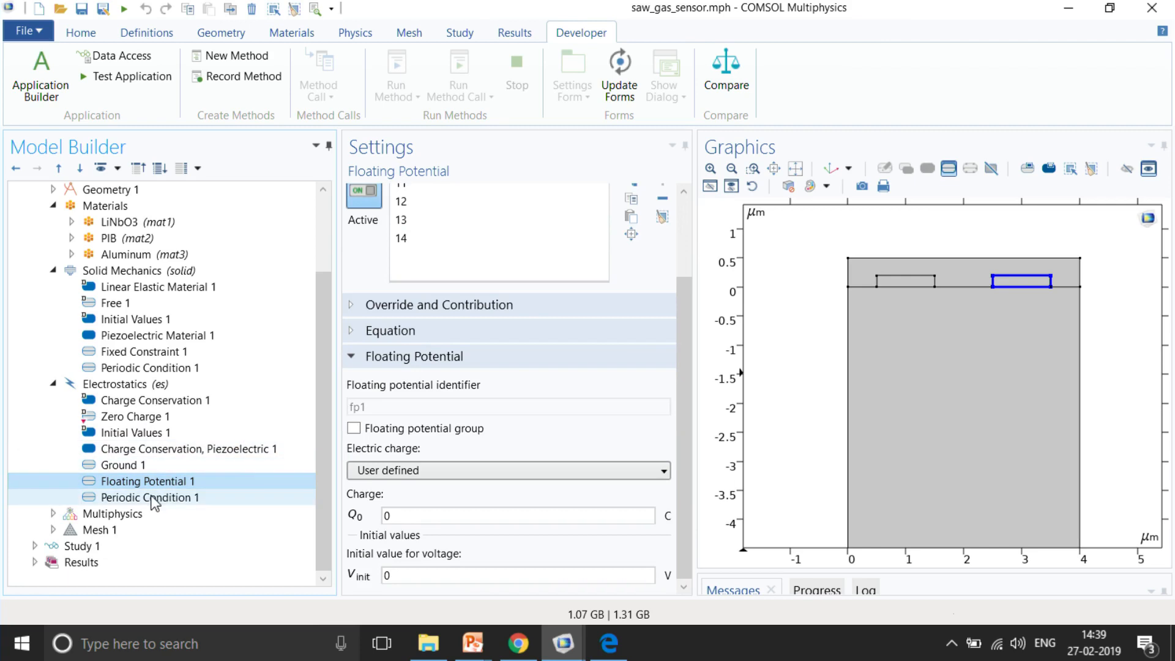
# - Examine the domain selection and electric displacement settings of Charge Conservation, Piezoelectric 1
pyautogui.click(171, 450)
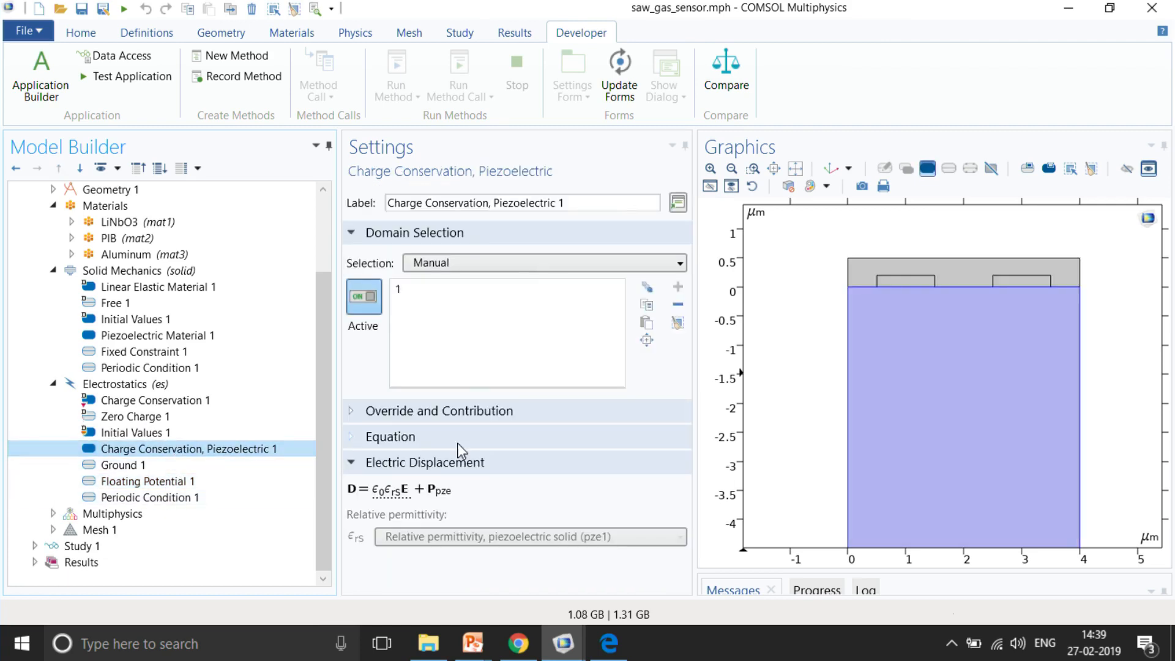
pyautogui.press('ctrl')
pyautogui.press('ctrl')
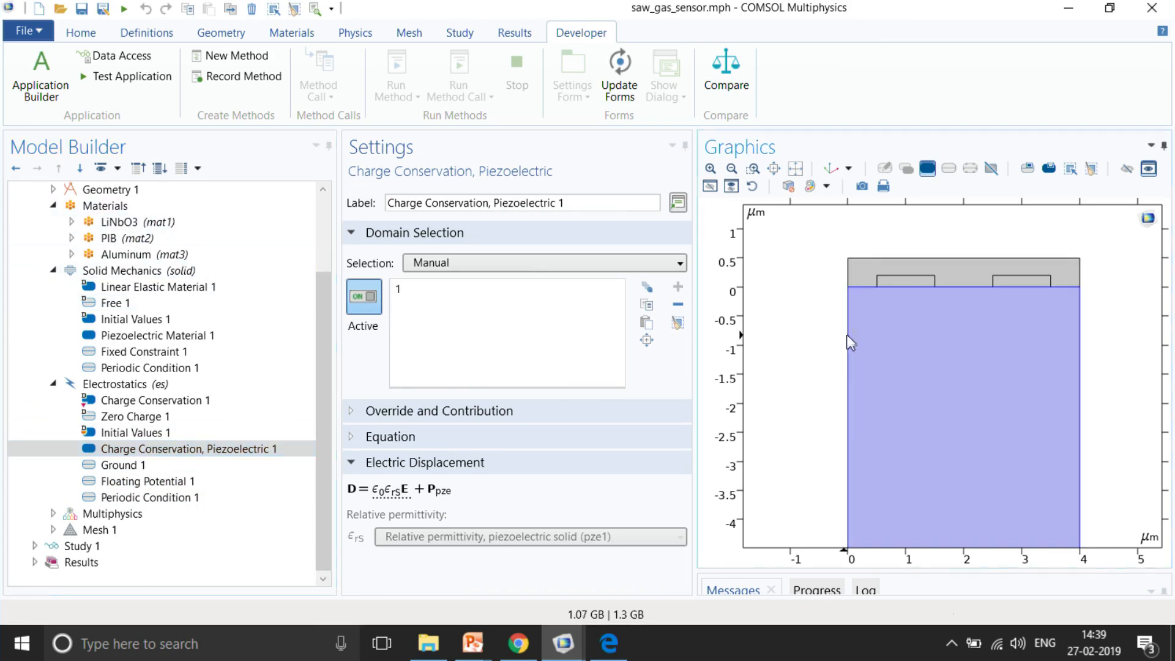
pyautogui.scroll(-5, 877, 333)
# - Expand Multiphysics and examine Piezoelectric Effect 1's domain selection and coupled interfaces, and display the available multiphysics couplings
pyautogui.click(53, 514)
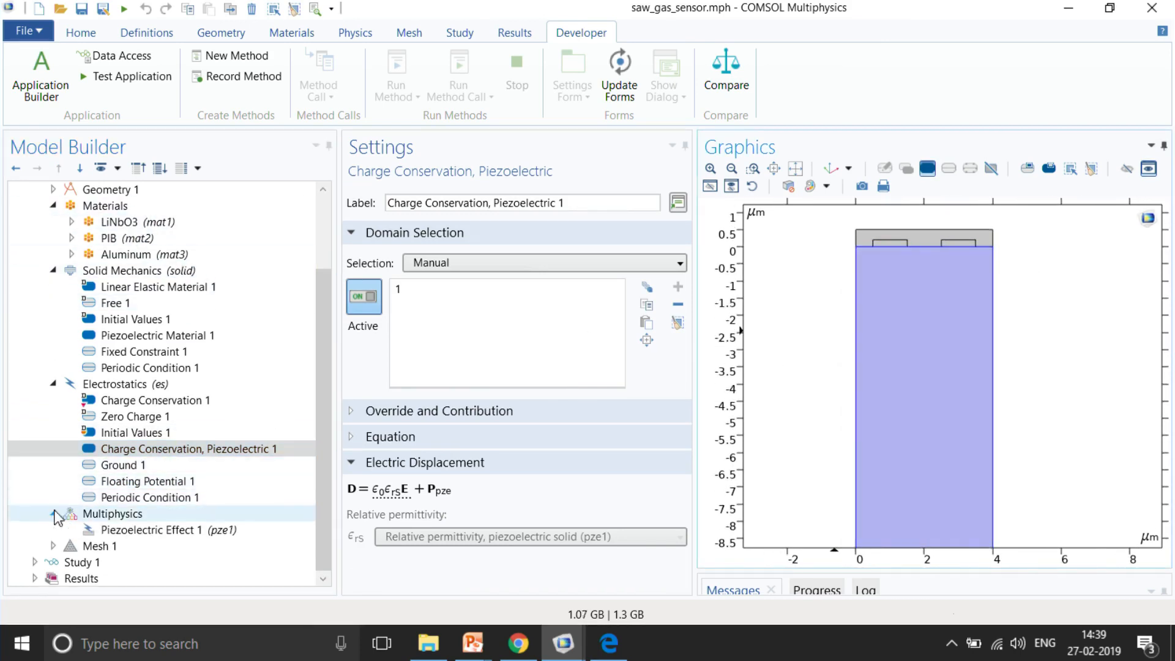
pyautogui.click(127, 530)
pyautogui.press('ctrl')
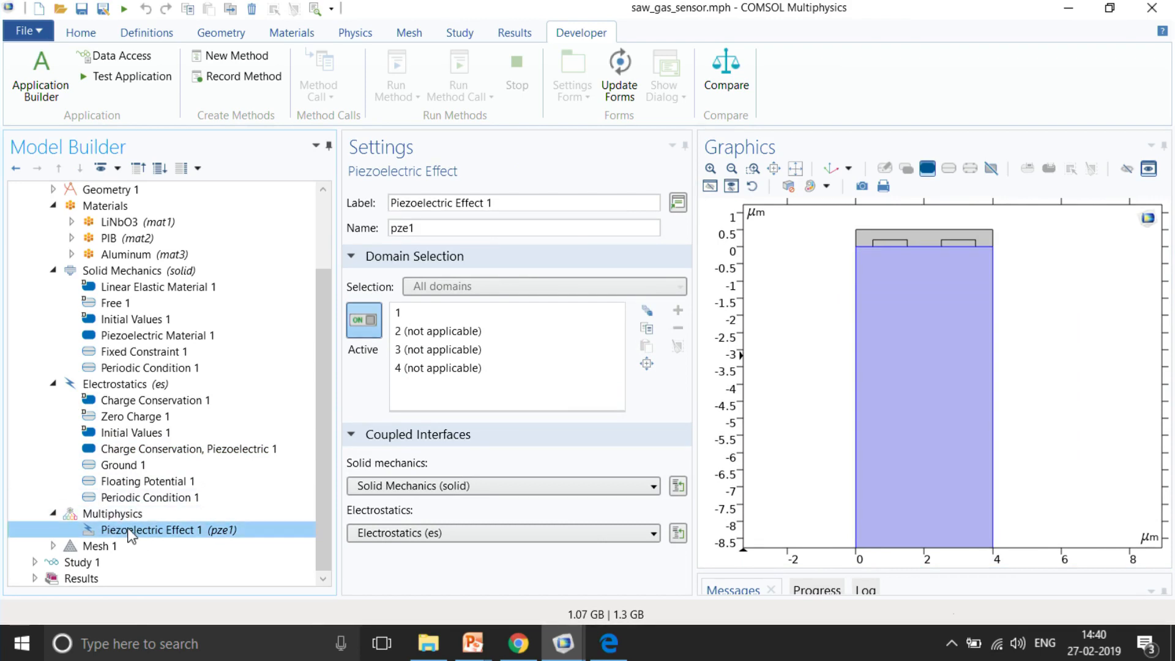
pyautogui.scroll(-2, 844, 323)
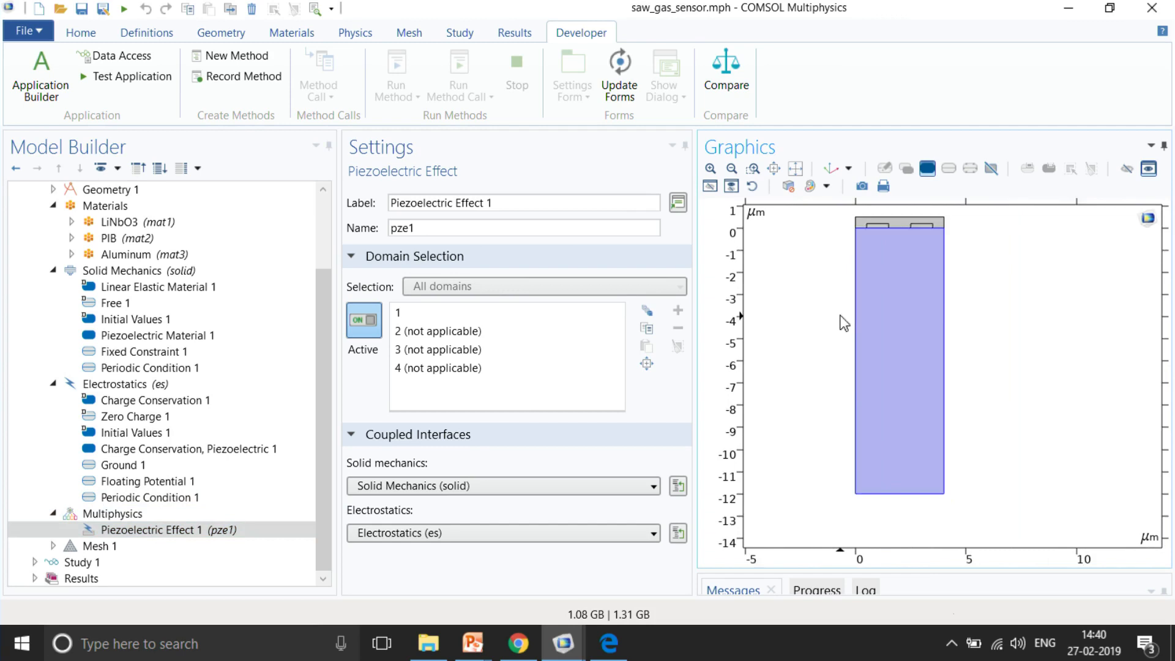
pyautogui.click(439, 494)
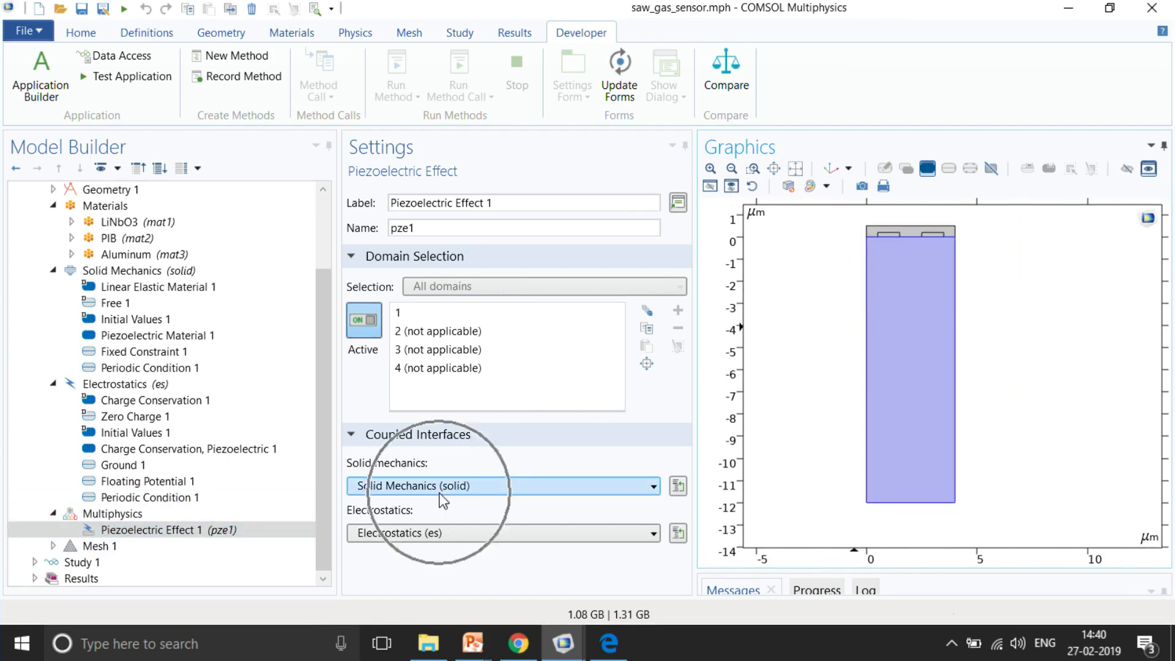
pyautogui.click(433, 535)
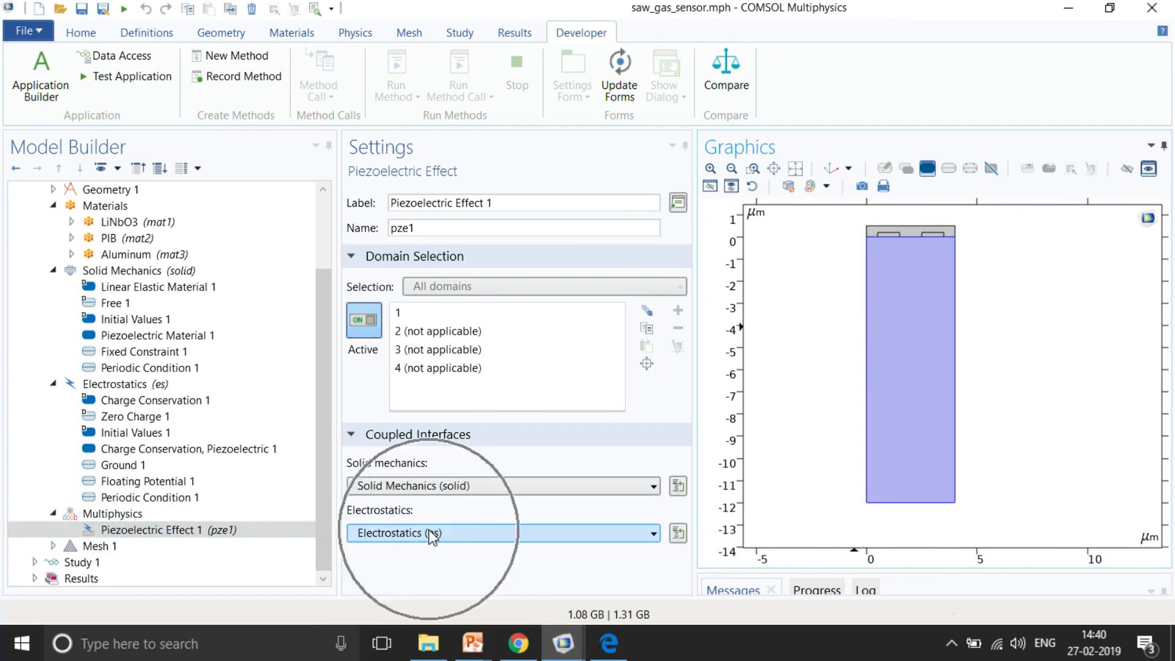
pyautogui.click(134, 514)
pyautogui.rightClick(133, 513)
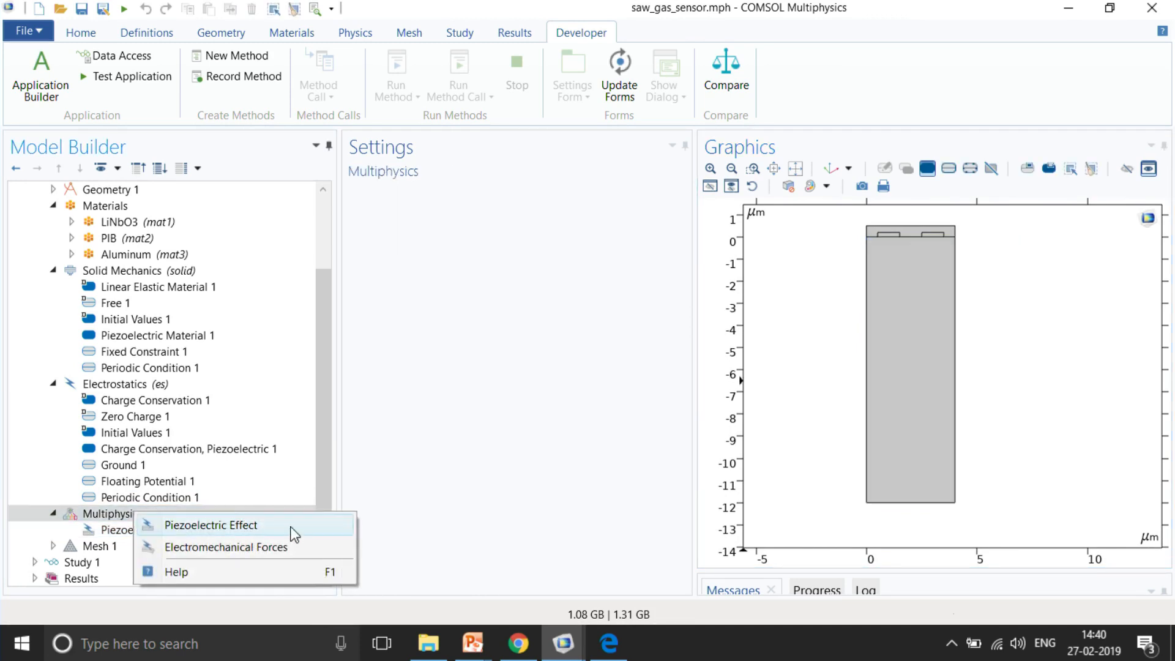
# - Close the coupling list, expand Mesh 1, build the complete mesh, and examine it on the unit cell geometry
pyautogui.click(321, 473)
pyautogui.click(53, 545)
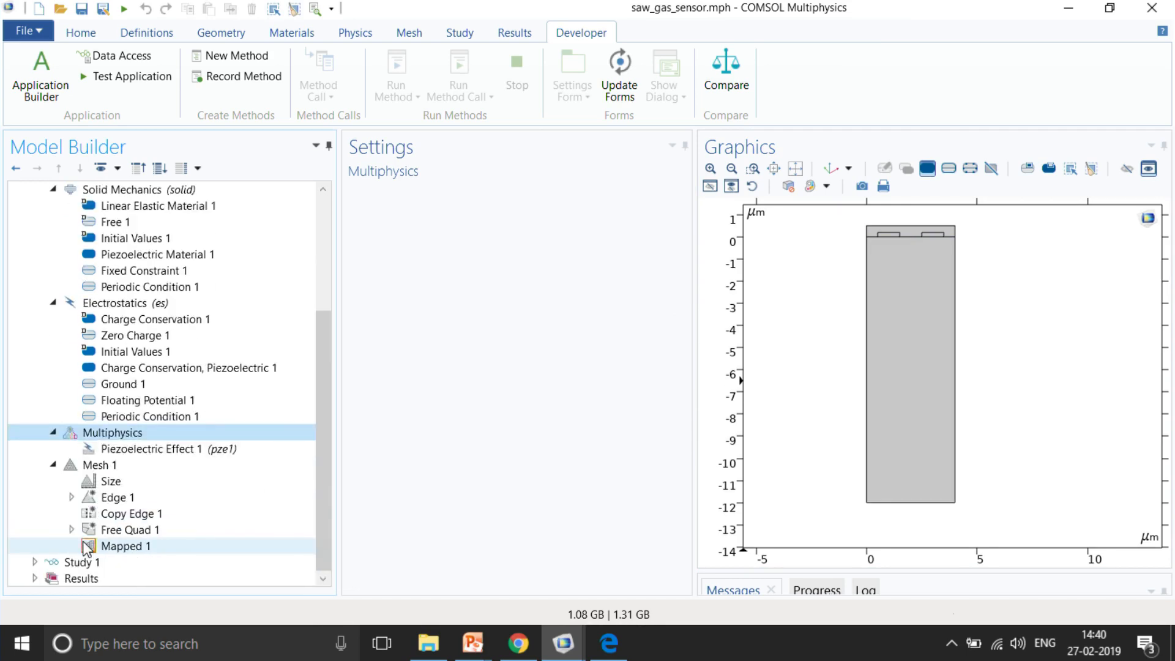
pyautogui.click(97, 466)
pyautogui.click(392, 191)
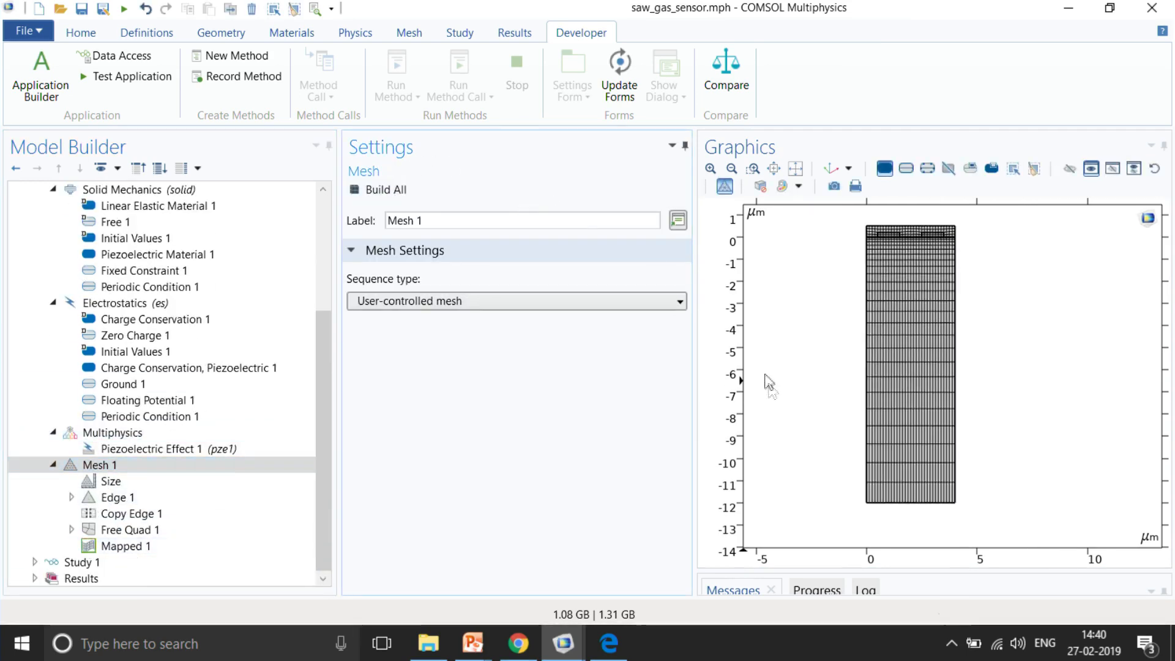
pyautogui.moveTo(931, 344); pyautogui.dragTo(966, 360)
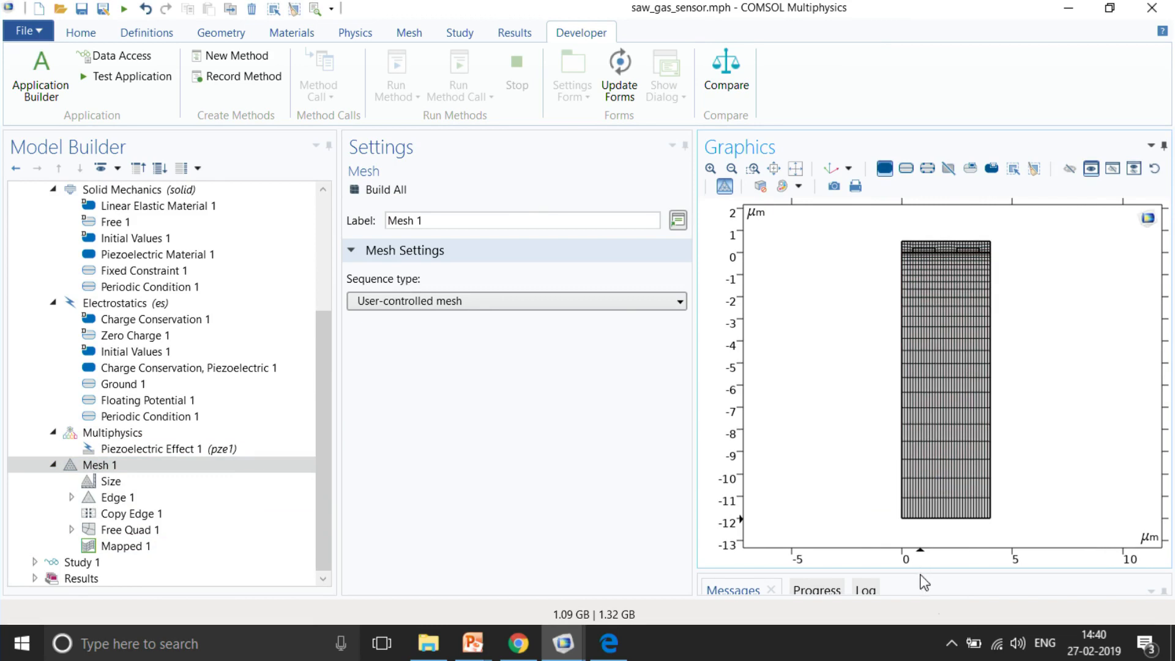
pyautogui.moveTo(922, 571)
pyautogui.mouseDown()
pyautogui.moveTo(923, 558)
pyautogui.moveTo(923, 578)
pyautogui.mouseUp()
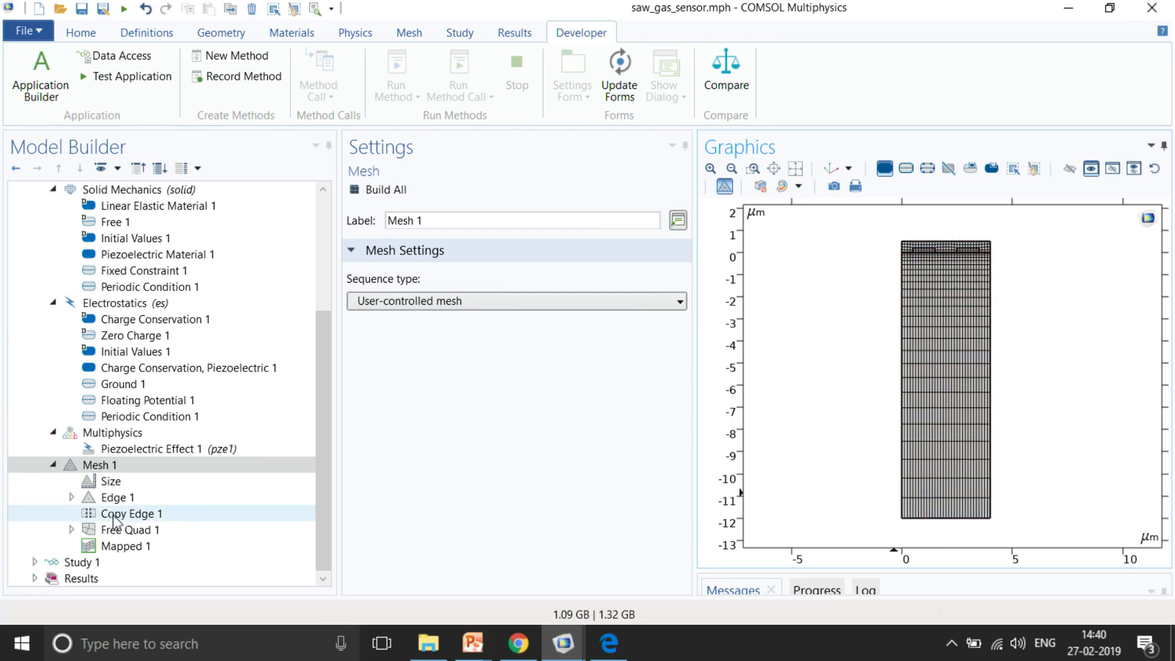
# - Check Mapped 1's domain selection, and build the mesh sequence up to Edge 1 and Copy Edge 1
pyautogui.click(122, 545)
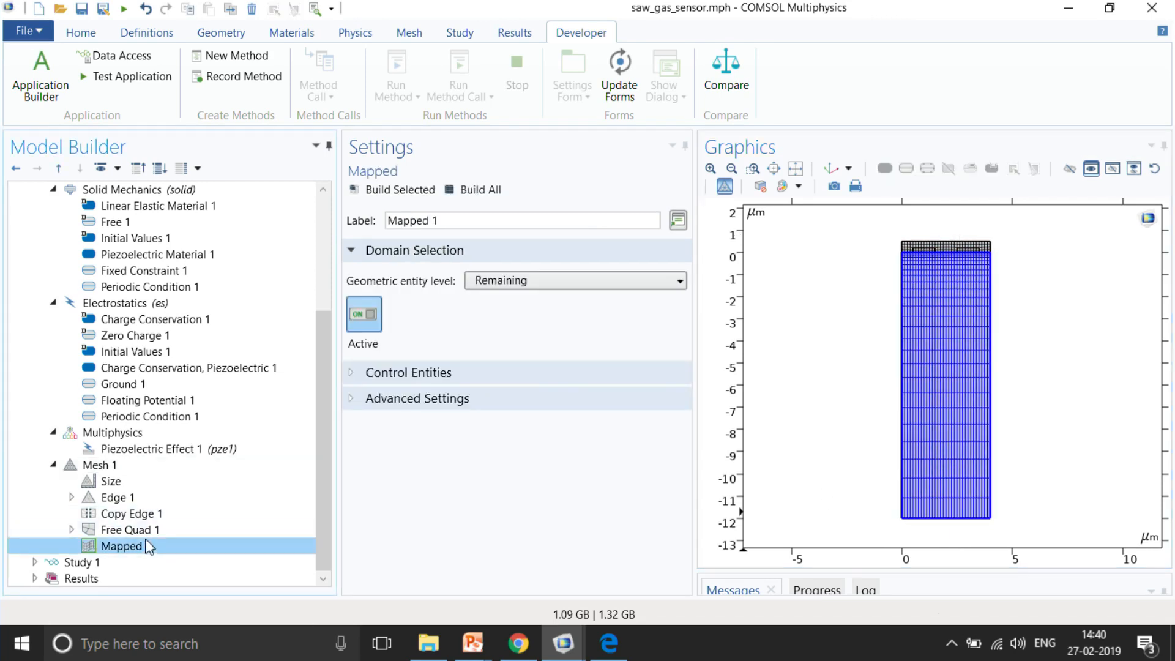
pyautogui.click(109, 497)
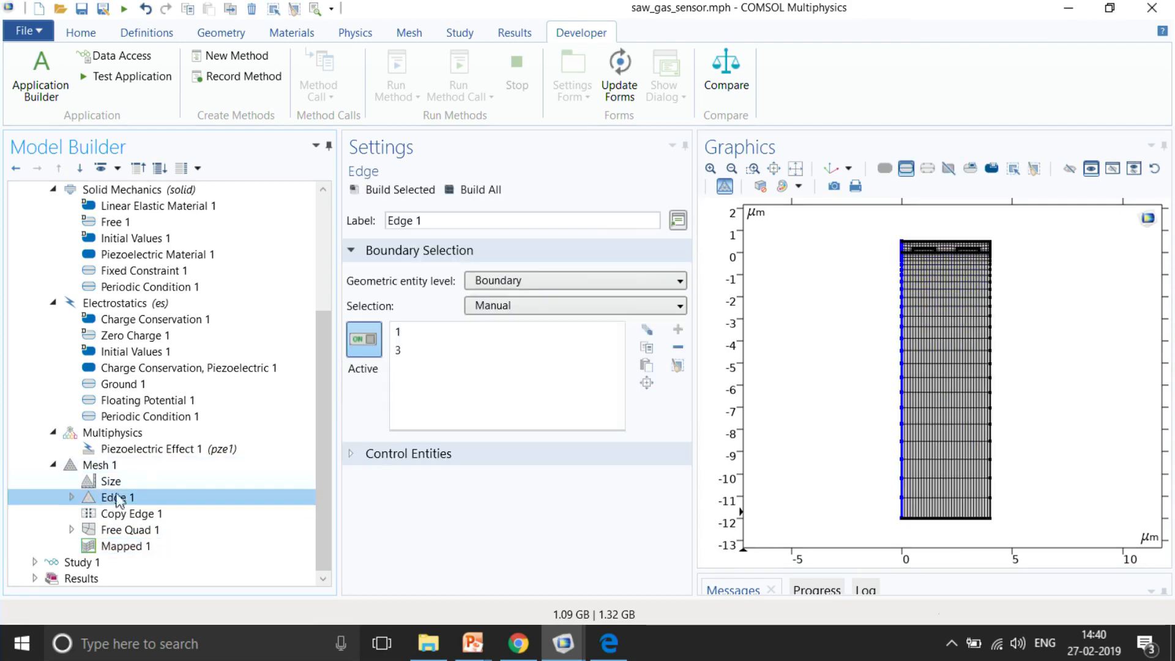
pyautogui.click(377, 189)
pyautogui.click(123, 514)
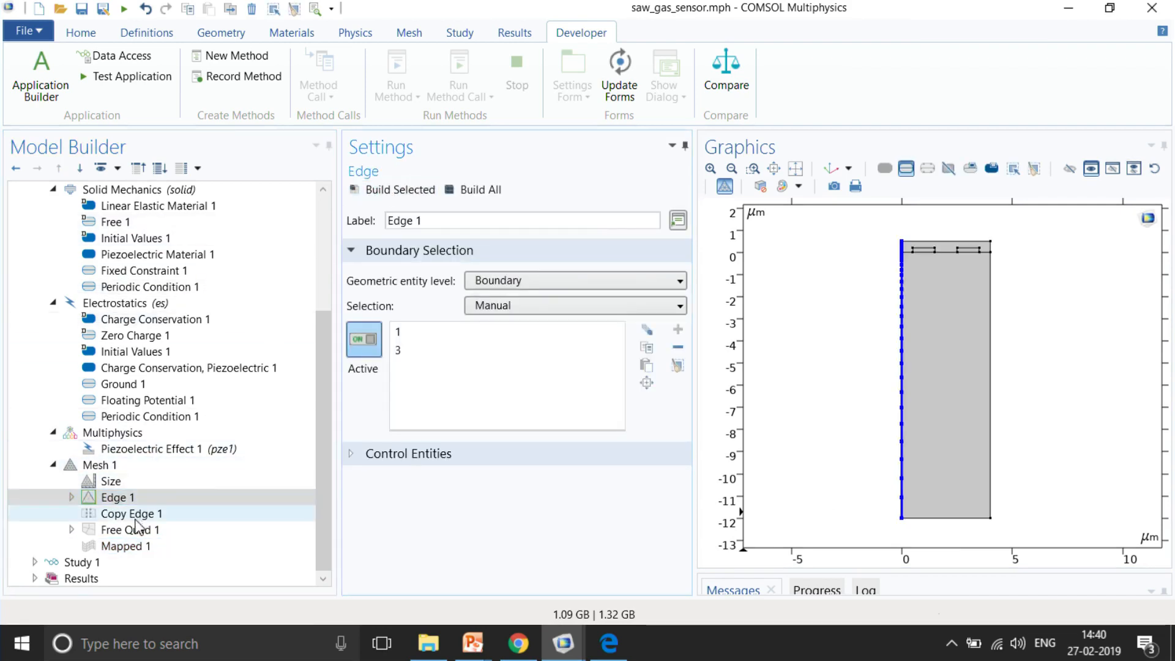
pyautogui.click(373, 191)
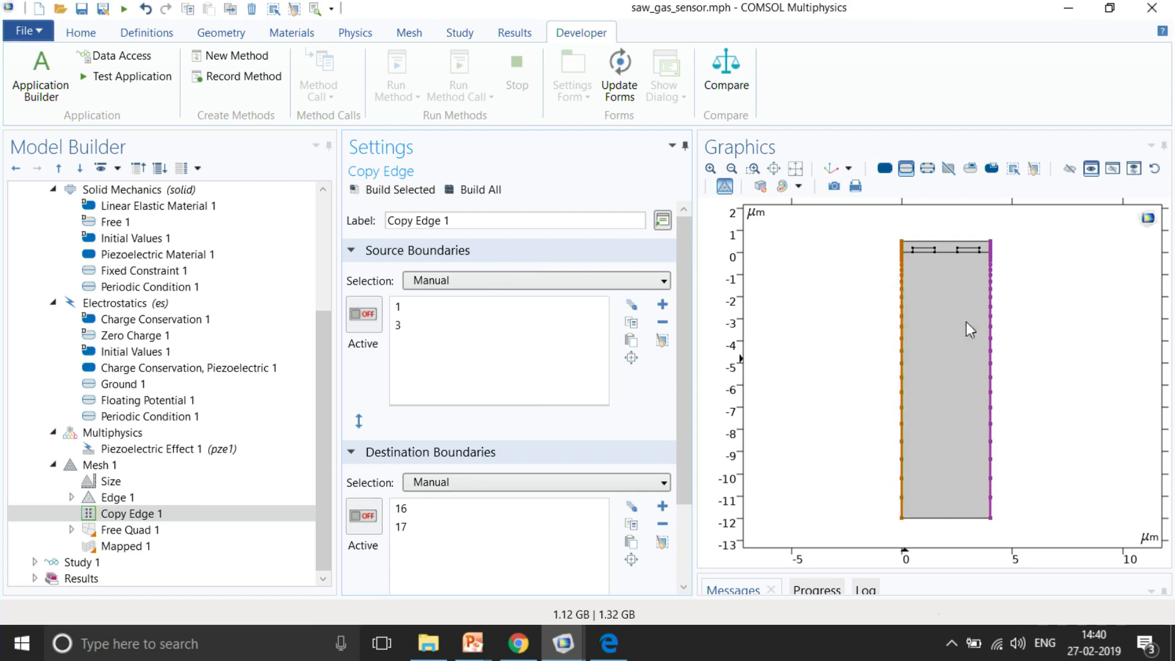
# - Build Free Quad 1 on the upper domains, build the remaining Mapped 1 mesh, and collapse Mesh 1
pyautogui.click(122, 530)
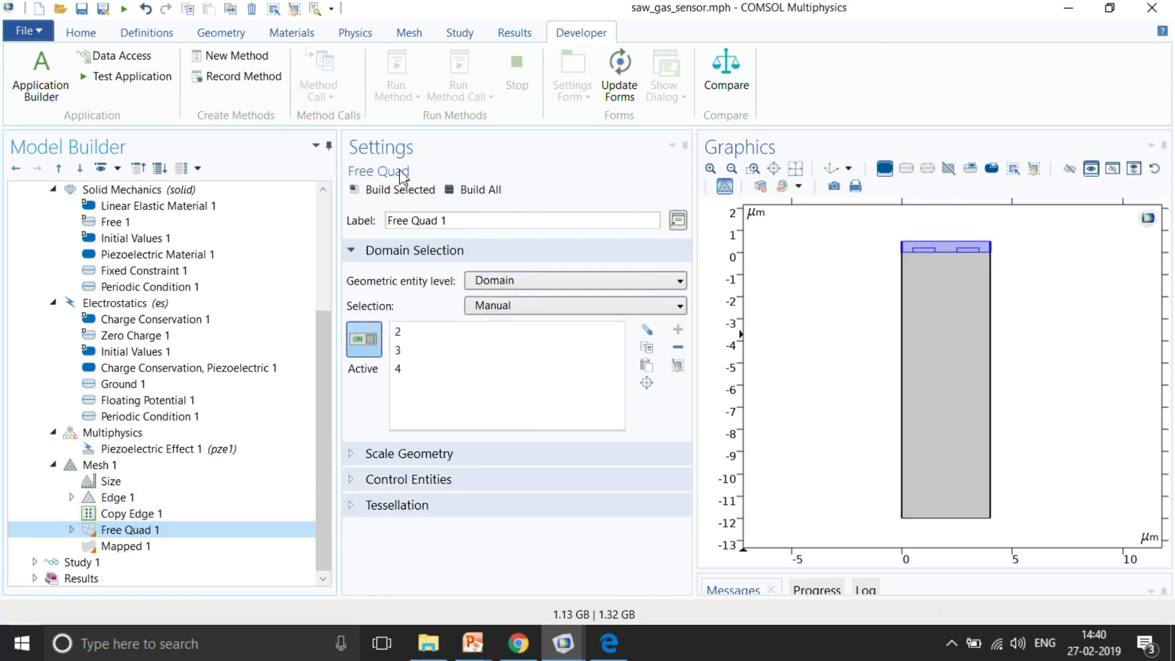
pyautogui.click(381, 190)
pyautogui.click(126, 546)
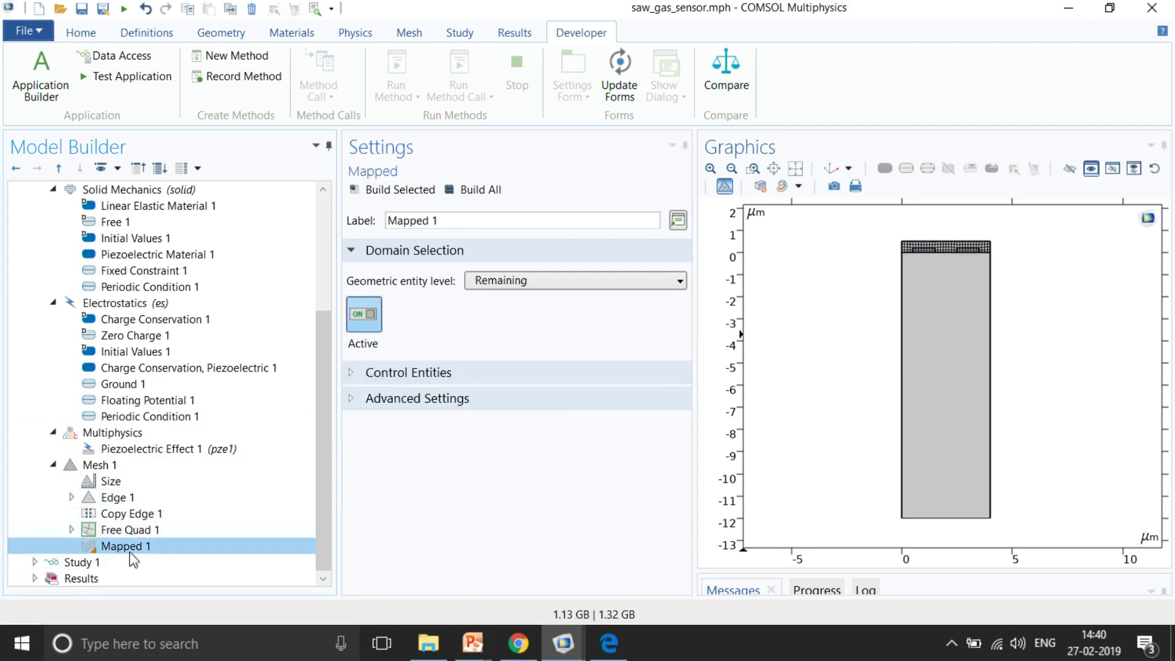
pyautogui.click(474, 190)
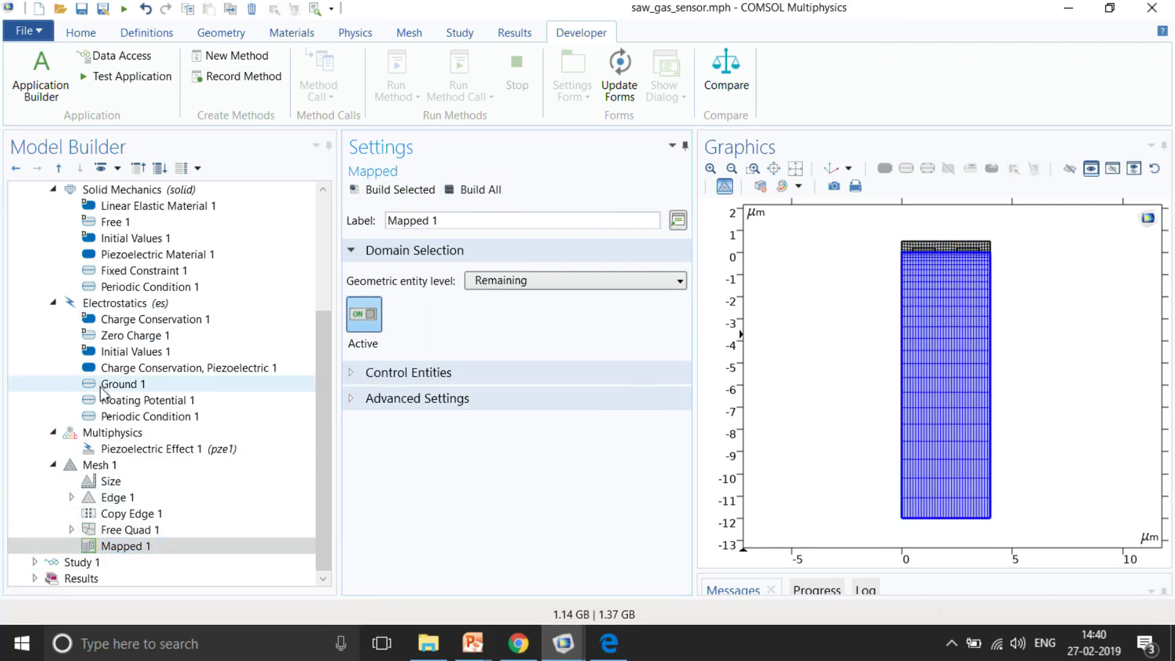
pyautogui.doubleClick(59, 470)
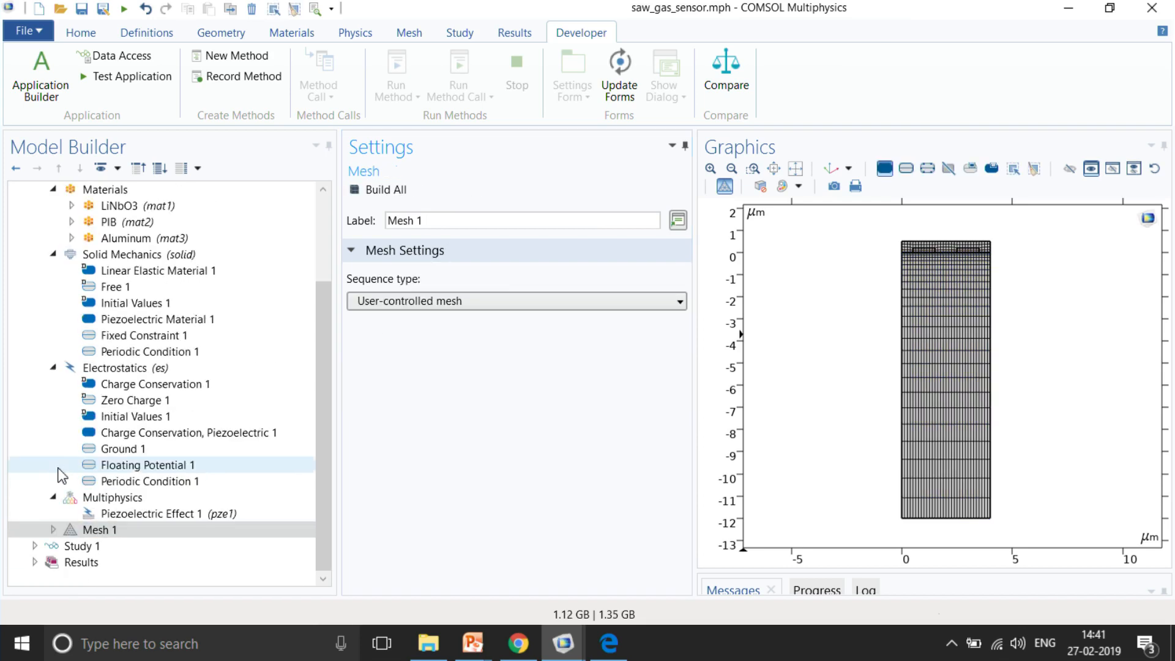
# - Expand Study 1 and examine the Eigenfrequency step's search method, search frequency f0, and physics selection
pyautogui.click(35, 546)
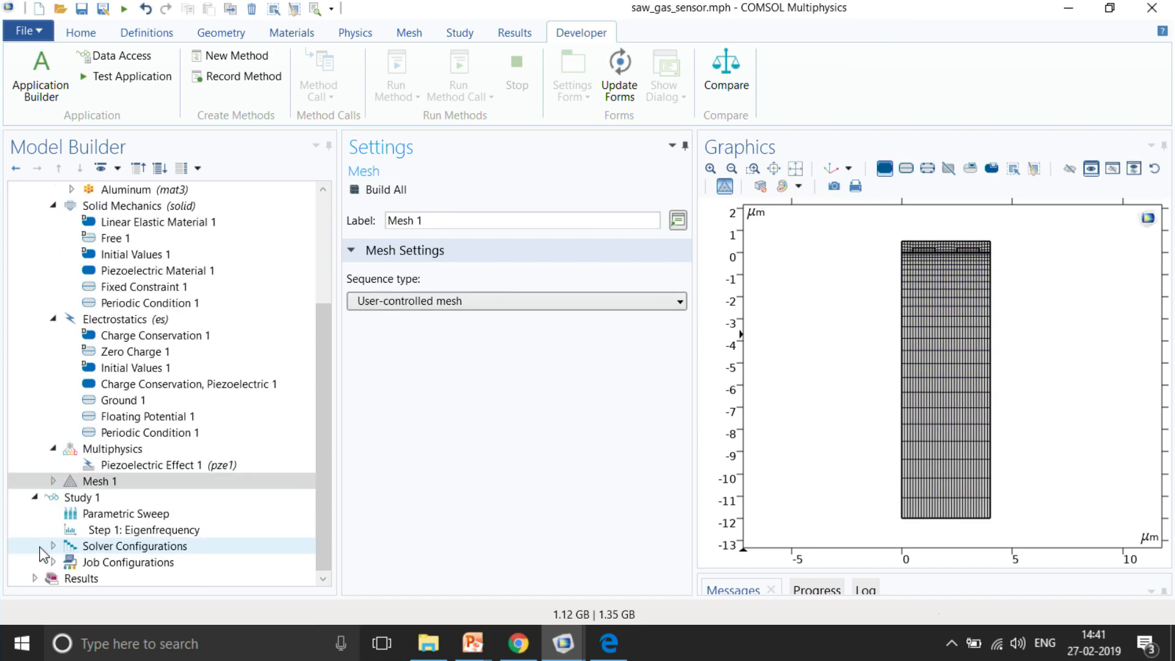
pyautogui.click(140, 532)
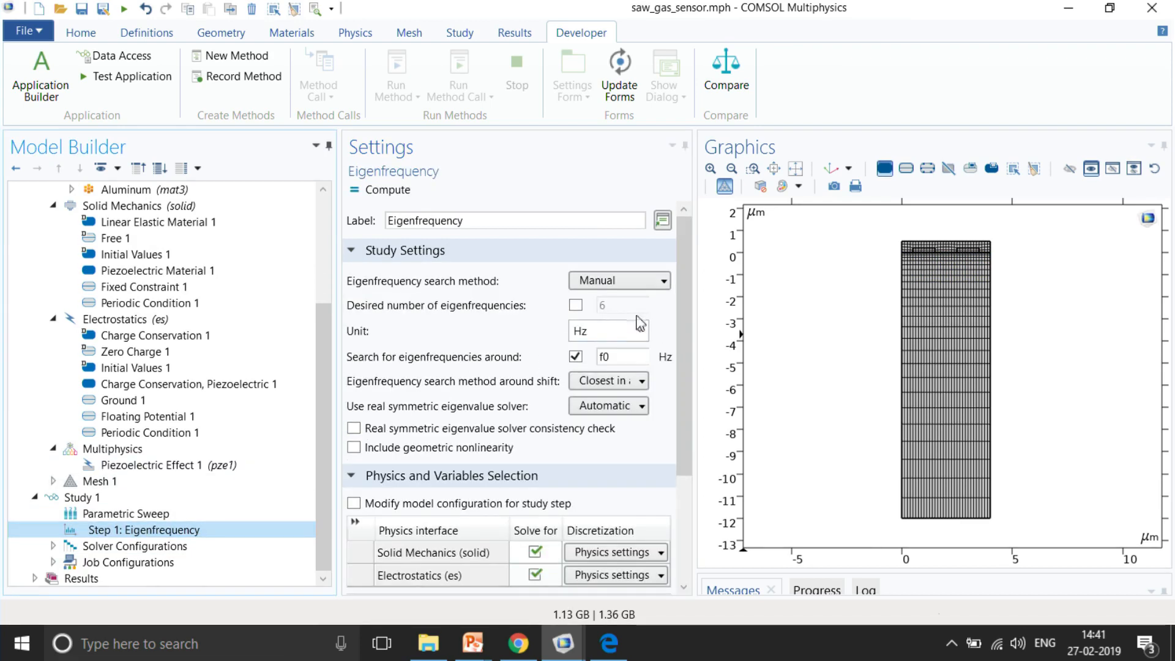
pyautogui.moveTo(694, 343); pyautogui.dragTo(702, 373)
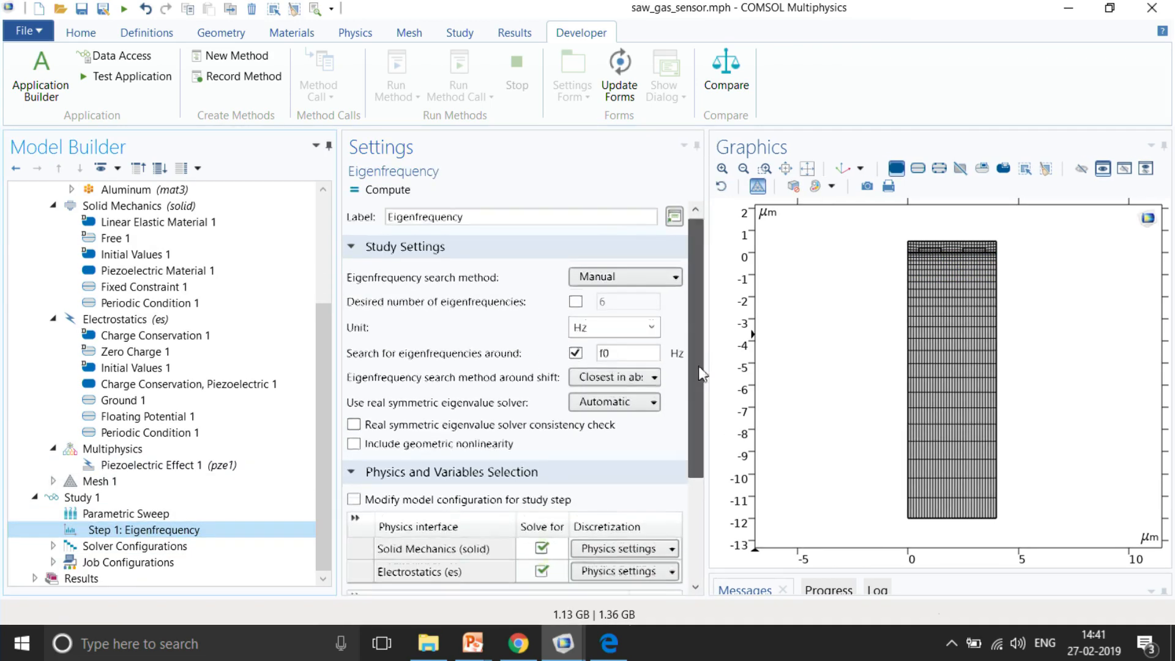
pyautogui.scroll(-1, 696, 384)
pyautogui.scroll(1, 696, 384)
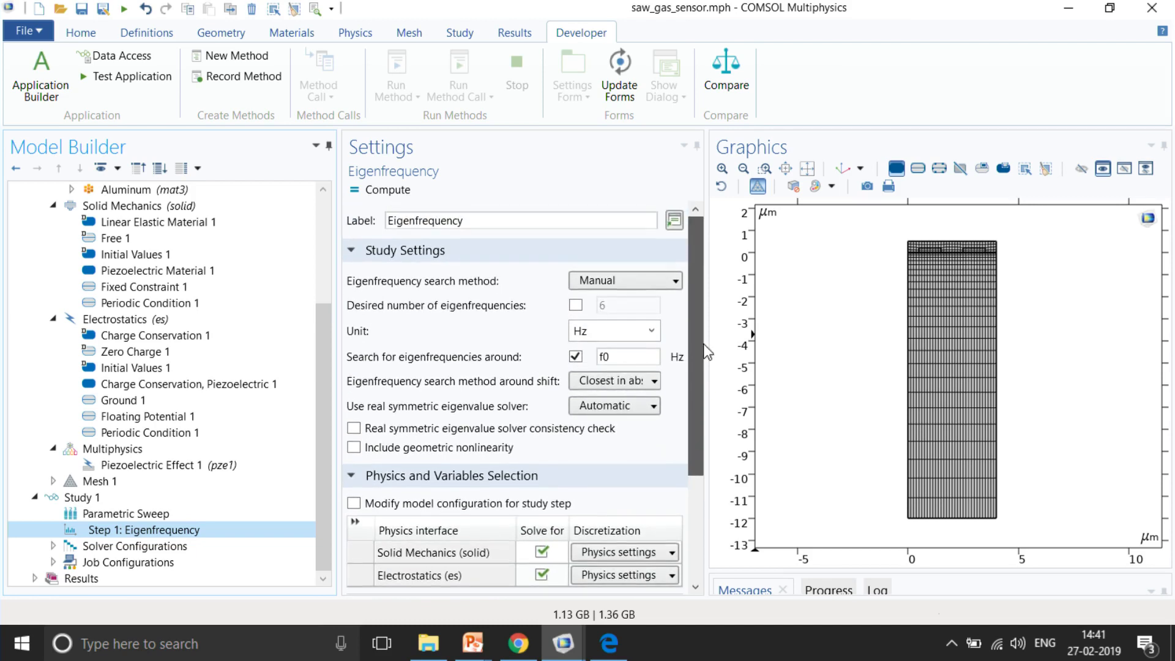
pyautogui.scroll(-2, 696, 373)
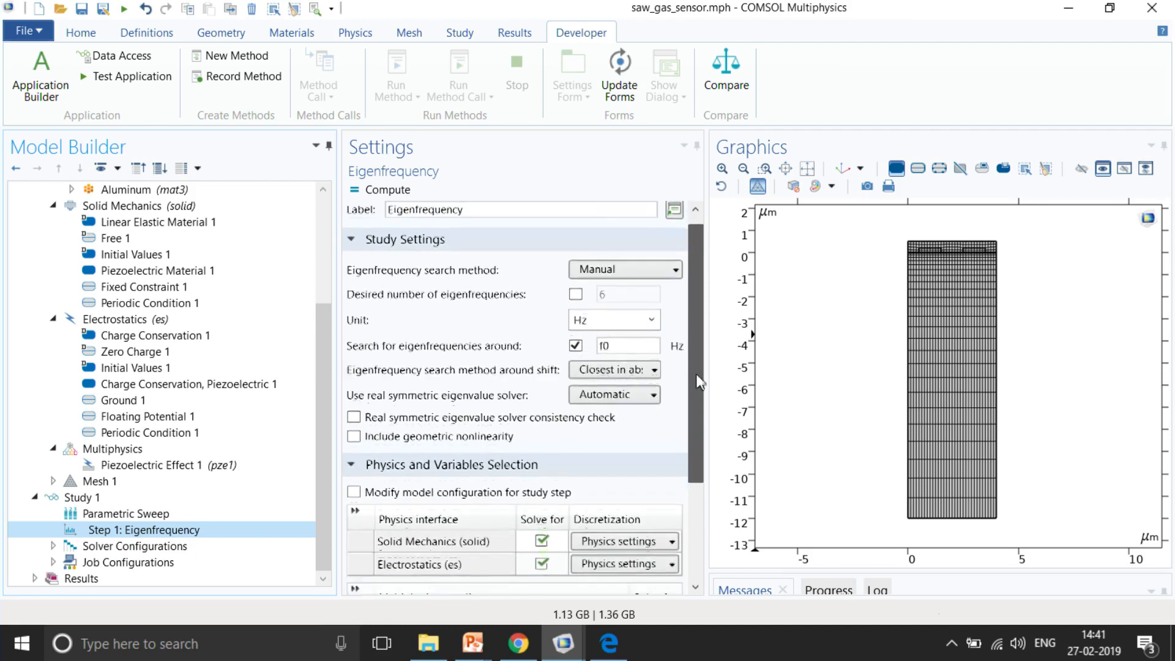
pyautogui.scroll(1, 692, 401)
pyautogui.scroll(1, 705, 373)
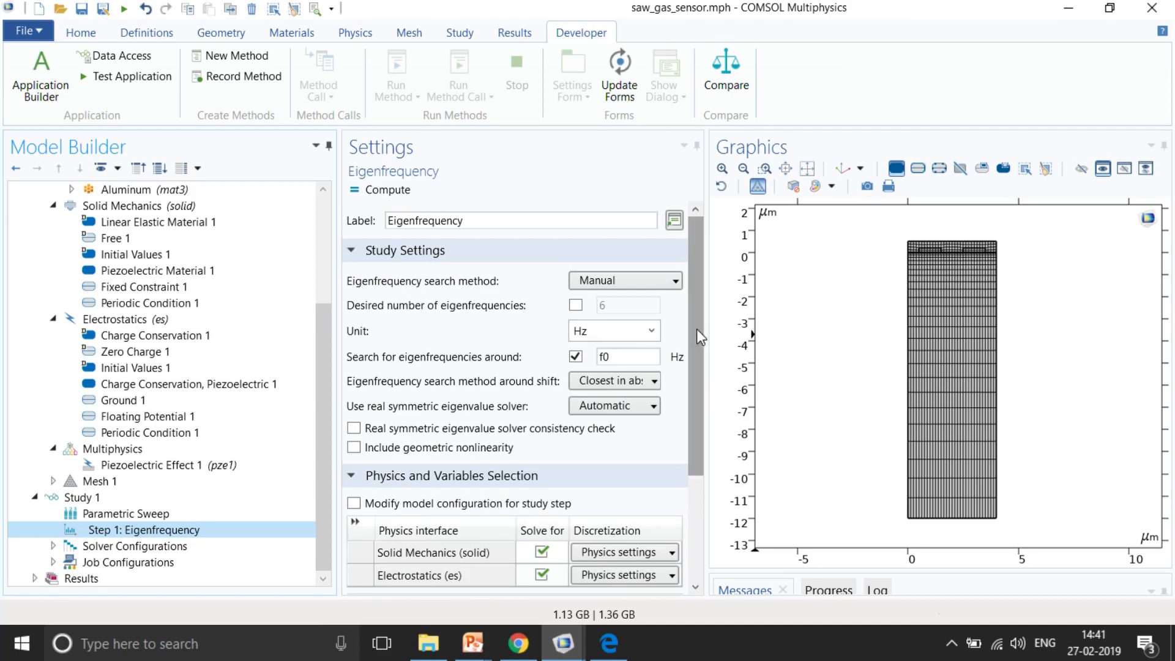
pyautogui.moveTo(696, 321)
pyautogui.mouseDown()
pyautogui.moveTo(697, 349)
pyautogui.moveTo(695, 333)
pyautogui.mouseUp()
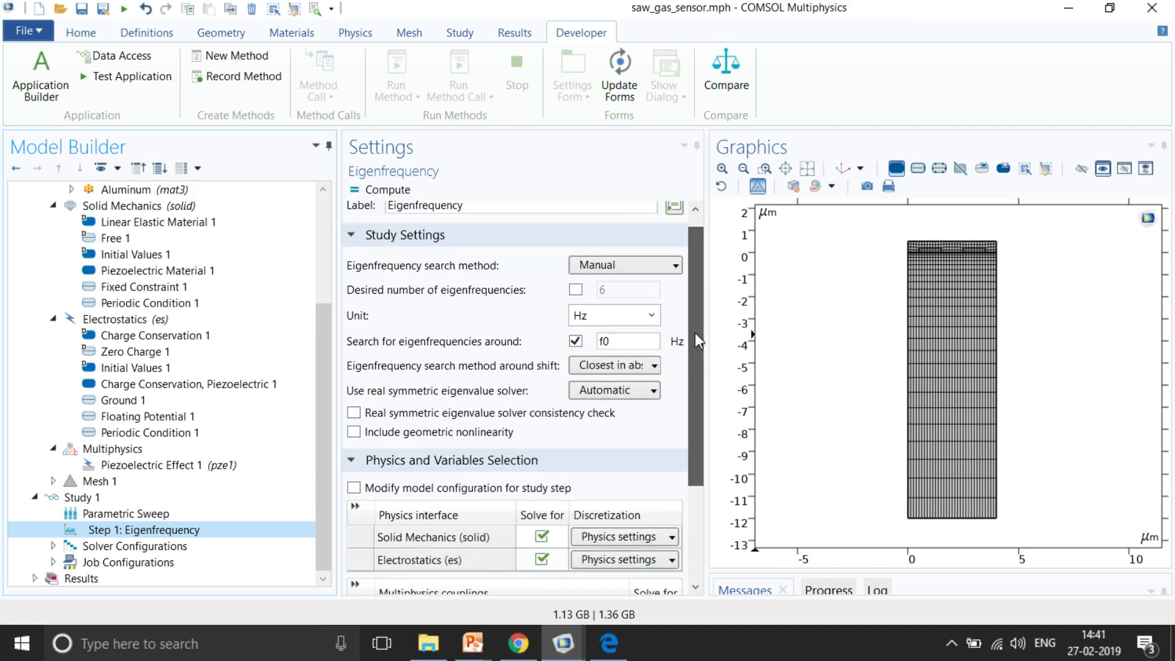
pyautogui.doubleClick(615, 340)
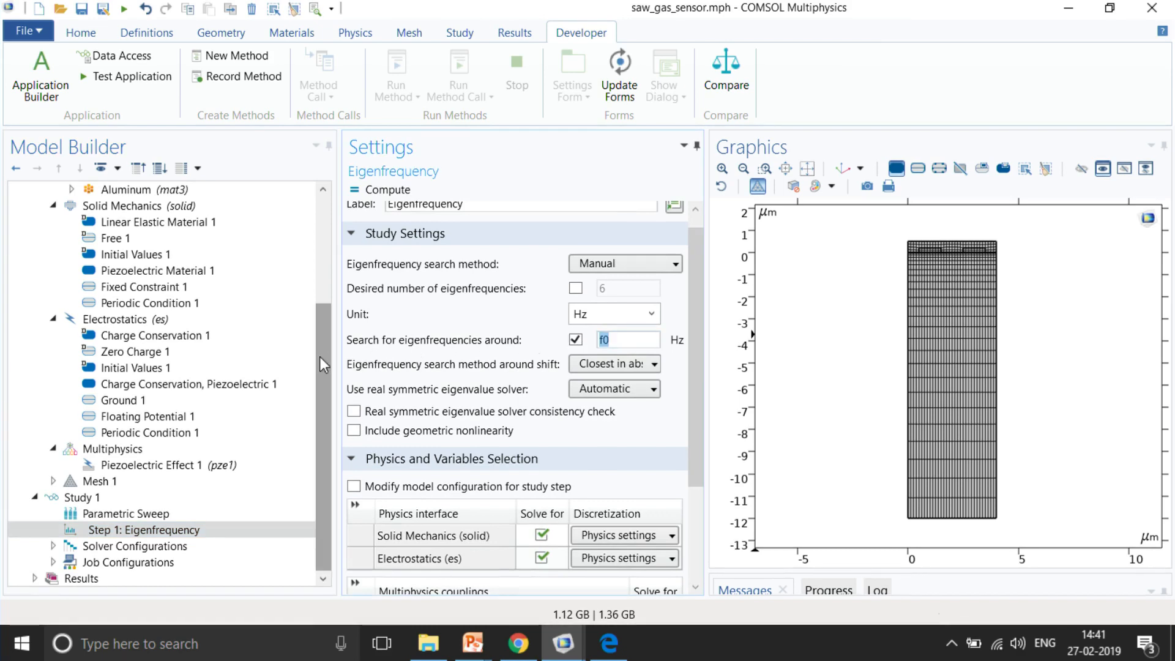
# - Look up the f0 definition in Parameters 1, temporarily widening the settings area to read the expressions and descriptions
pyautogui.moveTo(320, 361); pyautogui.dragTo(320, 251)
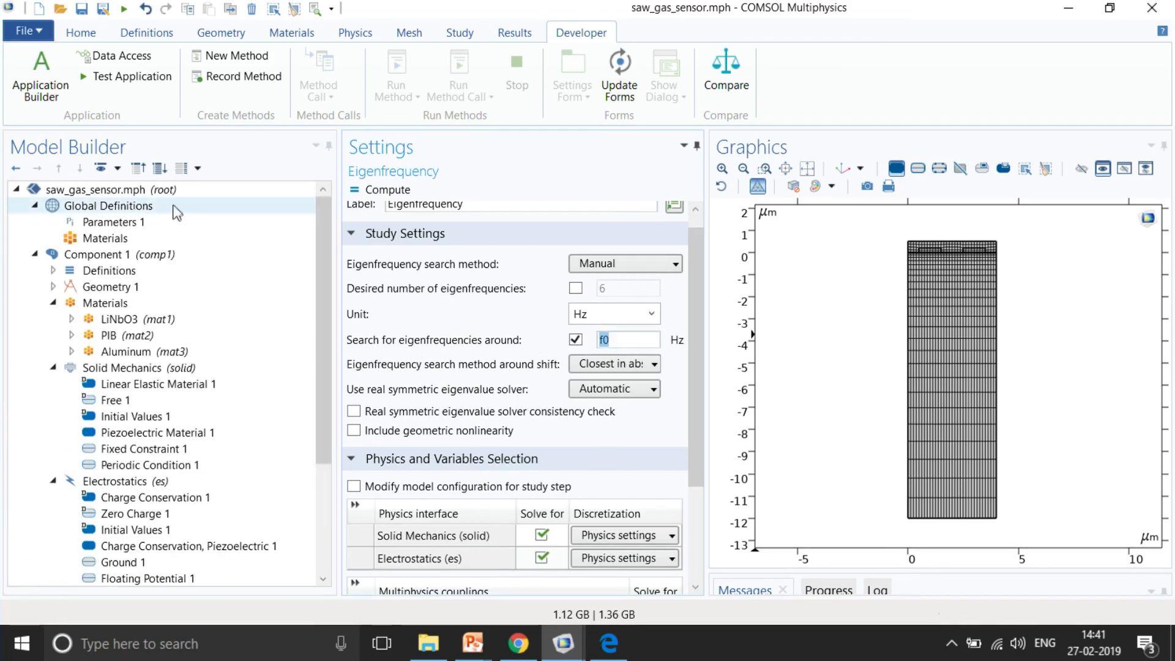
pyautogui.click(621, 340)
pyautogui.doubleClick(621, 341)
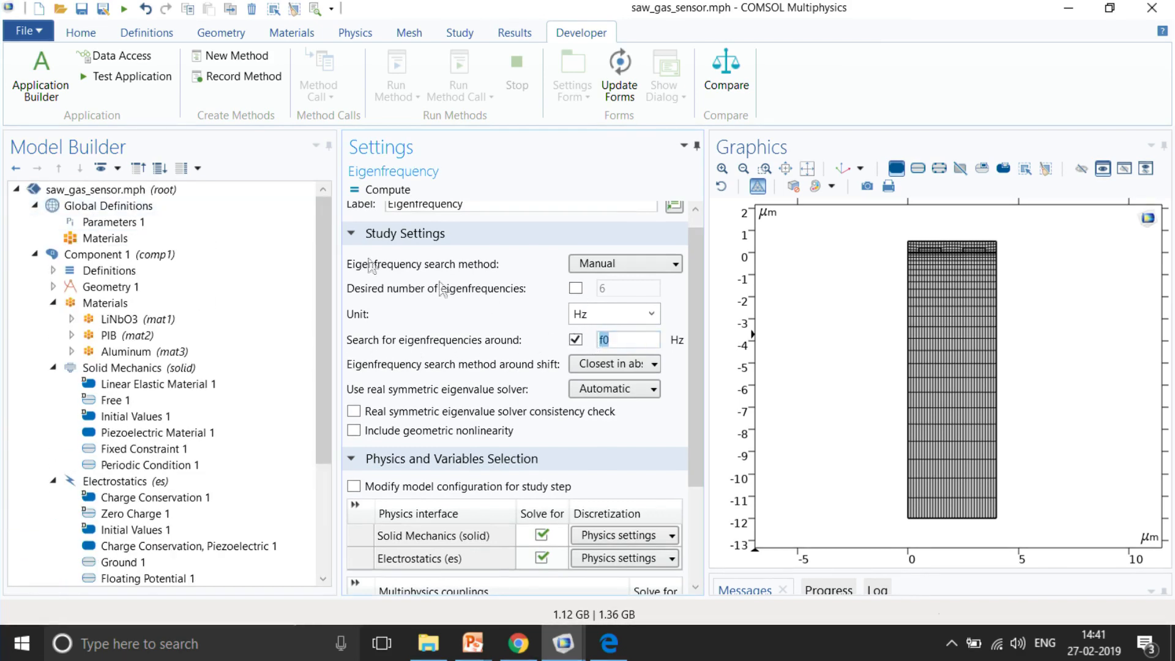
pyautogui.click(134, 222)
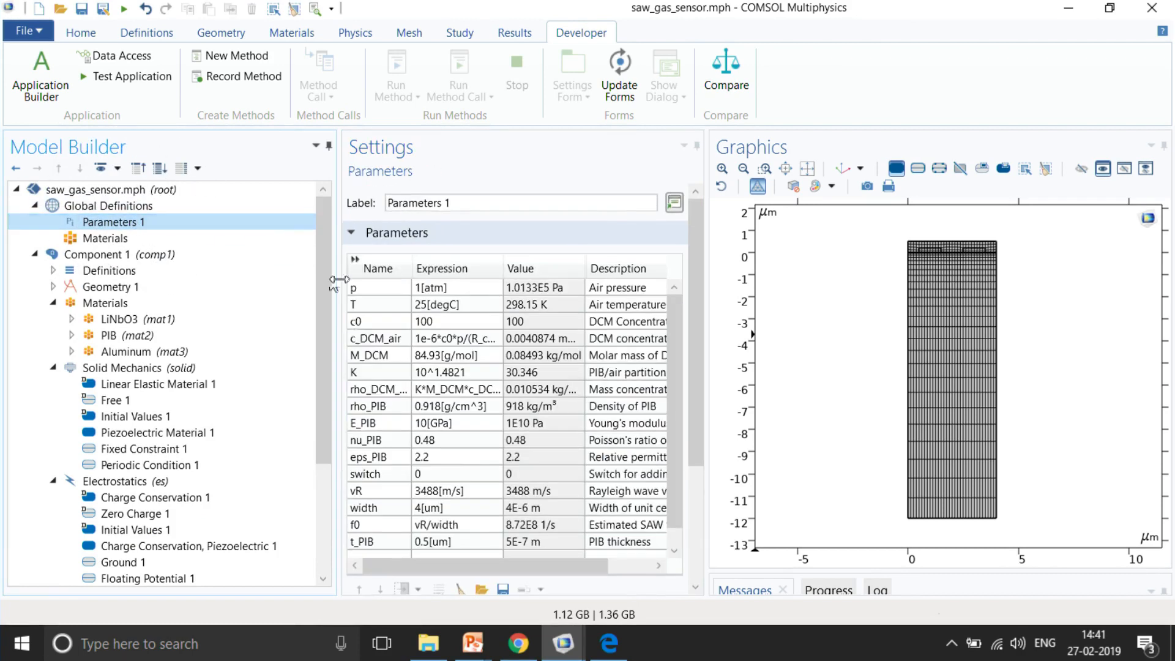
pyautogui.scroll(-3, 392, 365)
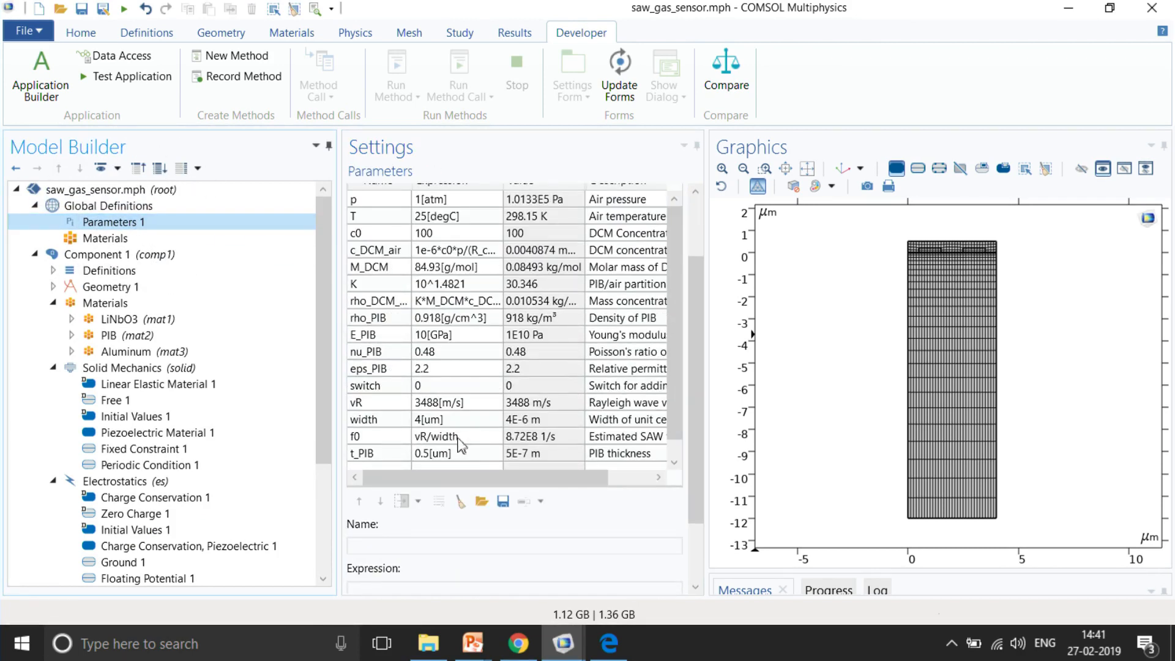
pyautogui.moveTo(589, 477); pyautogui.dragTo(612, 494)
pyautogui.moveTo(706, 438); pyautogui.dragTo(821, 438)
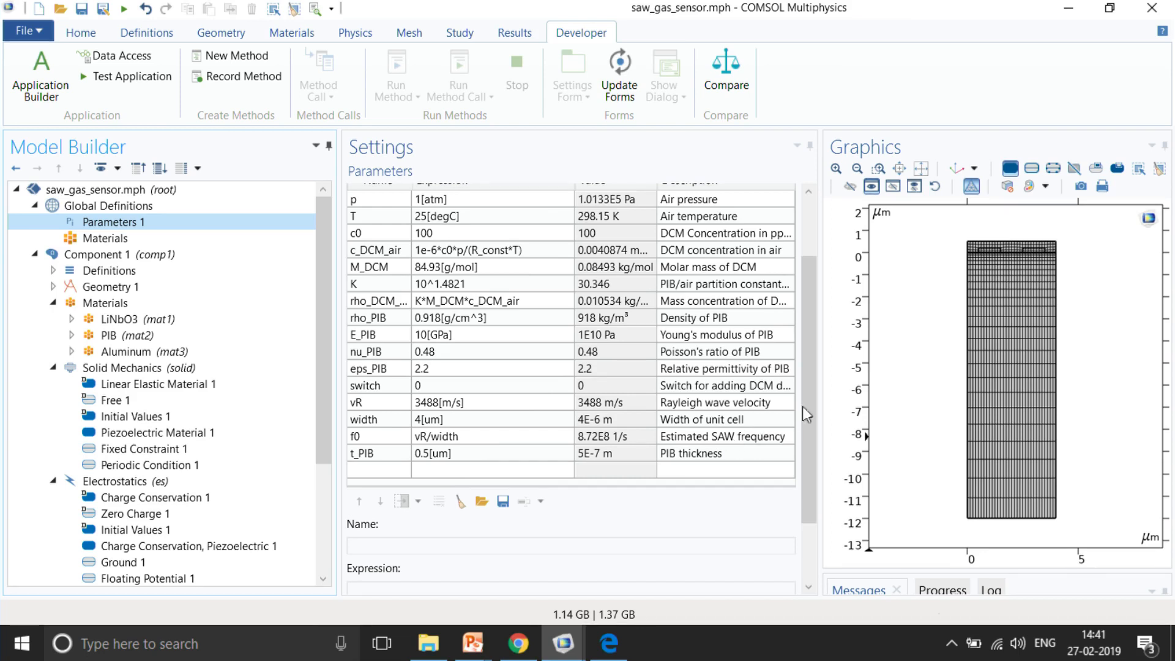
pyautogui.moveTo(820, 413); pyautogui.dragTo(742, 413)
# - Examine the Parametric Sweep settings under Study 1, including the swept switch parameter and its value list
pyautogui.scroll(-3, 119, 488)
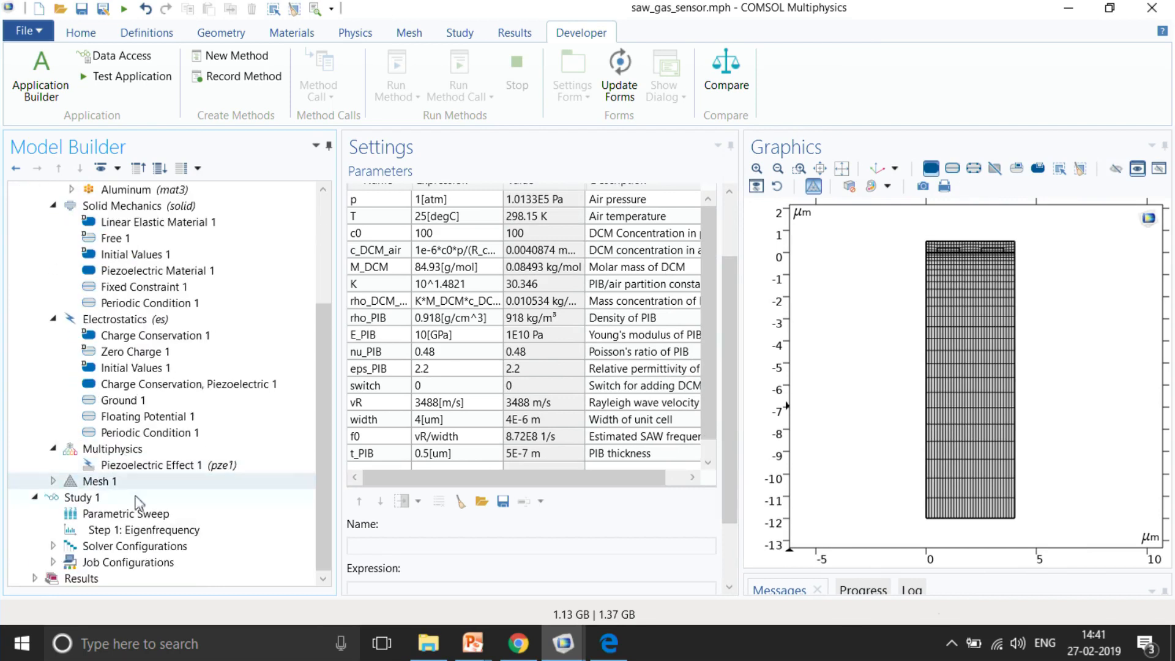
pyautogui.click(155, 530)
pyautogui.click(152, 513)
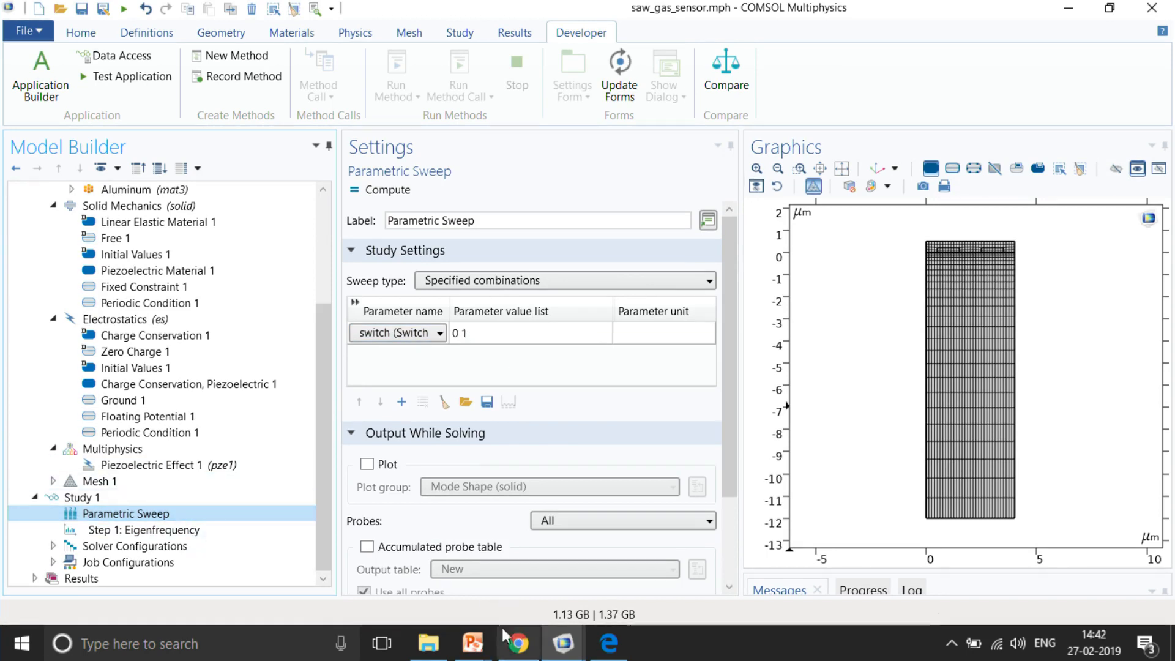
# - Switch to the example's PDF in Edge and read the LiNbO3 material matrices and the DCM adsorption density equations
pyautogui.click(608, 643)
pyautogui.scroll(-20, 600, 458)
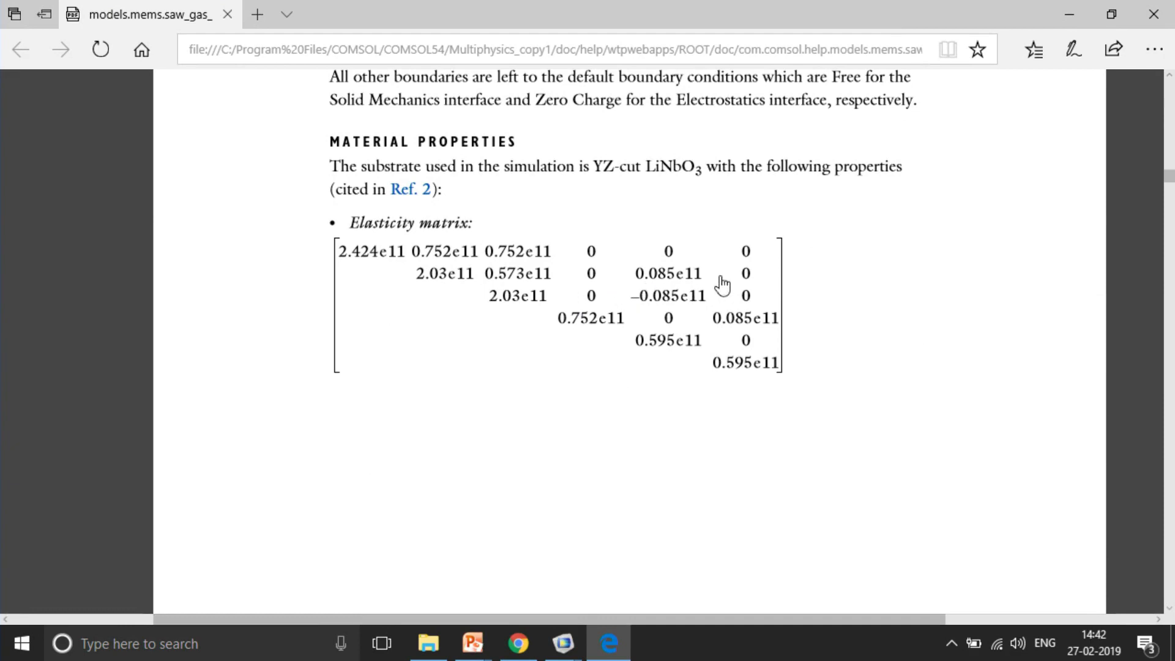
pyautogui.scroll(-10, 723, 284)
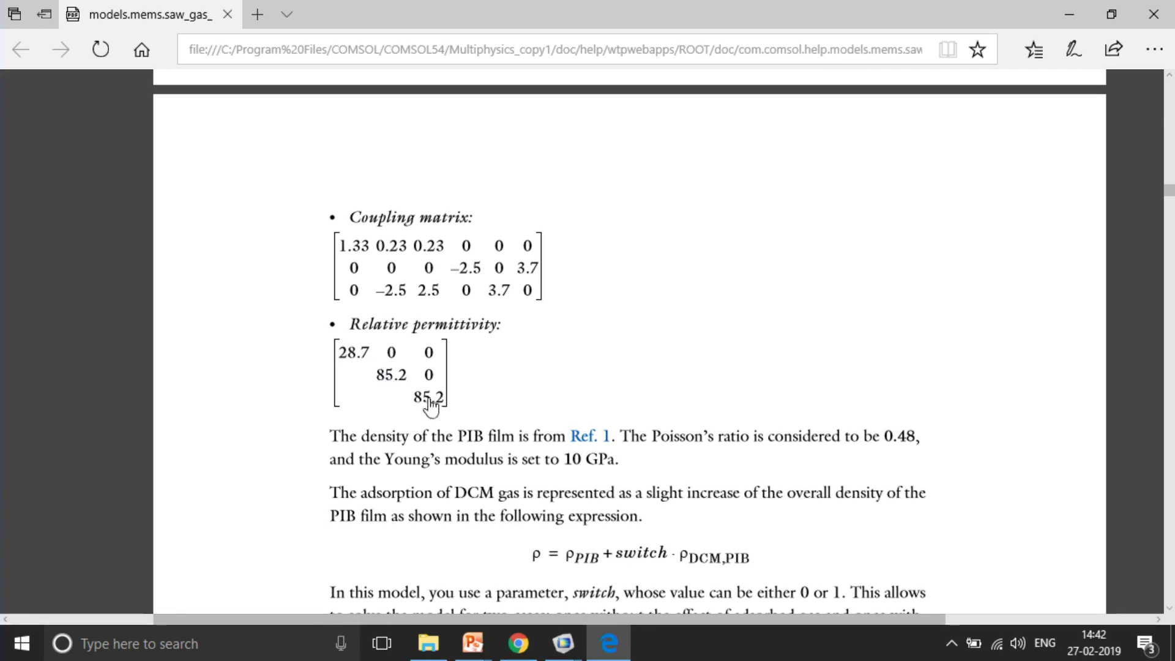
pyautogui.scroll(-15, 444, 412)
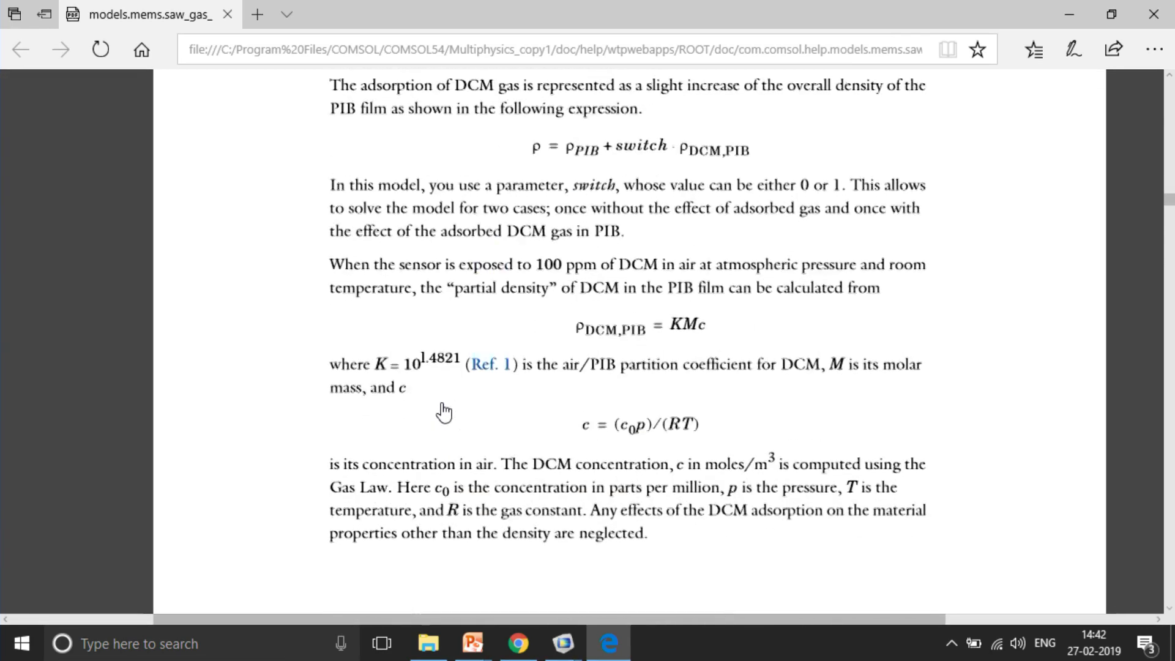
# - Examine the deformed shape plots of the anti-resonance and resonance SAW modes in Figures 3 and 4
pyautogui.scroll(-15, 443, 409)
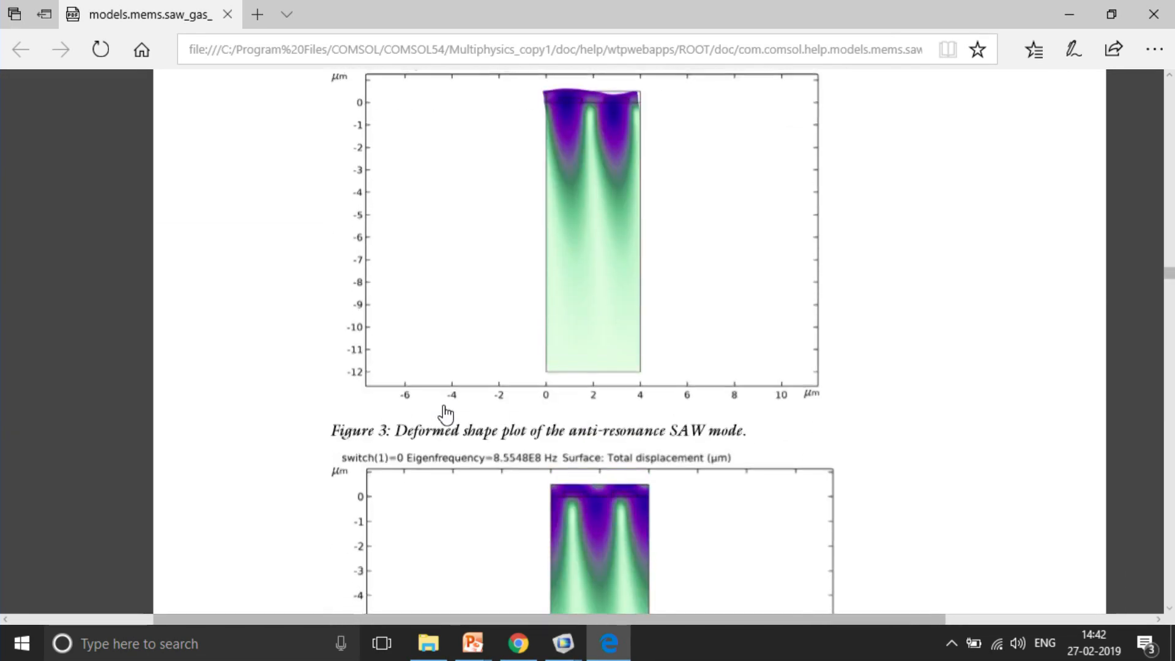
pyautogui.keyDown('ctrl'); pyautogui.scroll(-3, 445, 413); pyautogui.keyUp('ctrl')
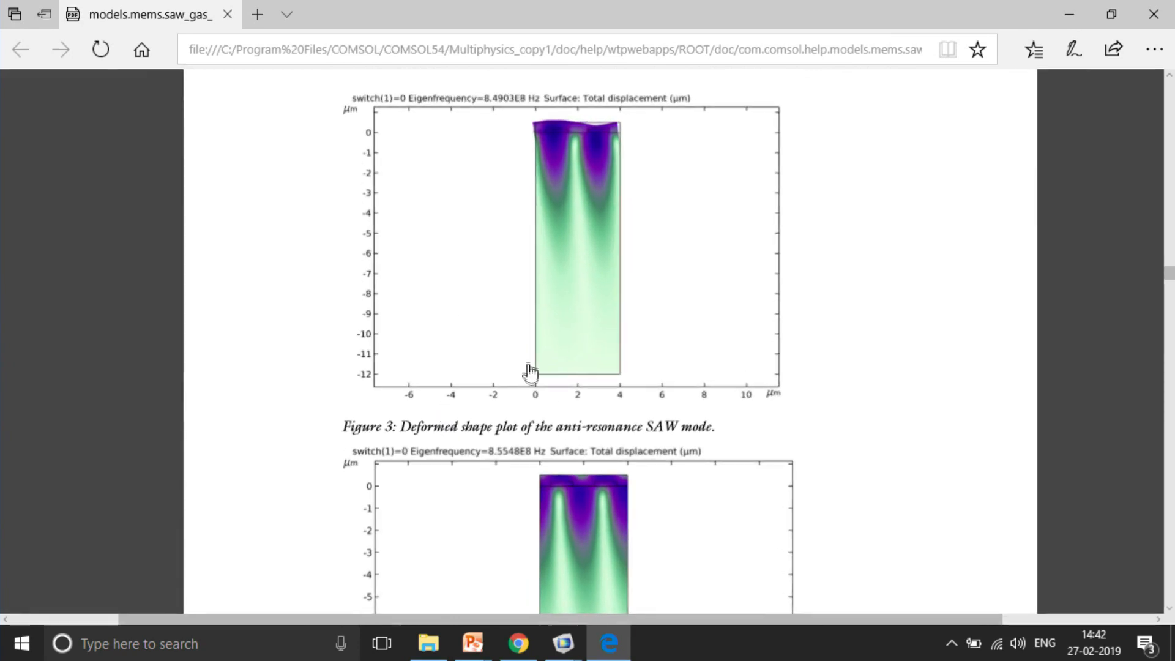
pyautogui.keyDown('ctrl'); pyautogui.scroll(1, 539, 373); pyautogui.keyUp('ctrl')
pyautogui.scroll(-1, 566, 385)
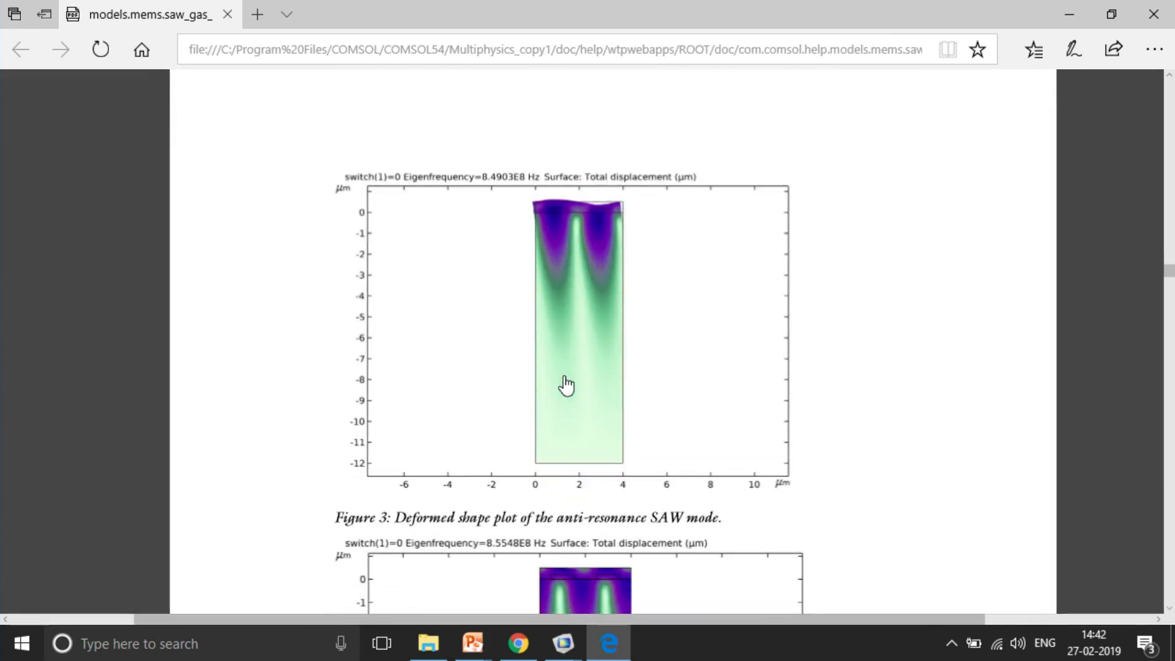
pyautogui.scroll(-5, 565, 389)
pyautogui.scroll(1, 526, 394)
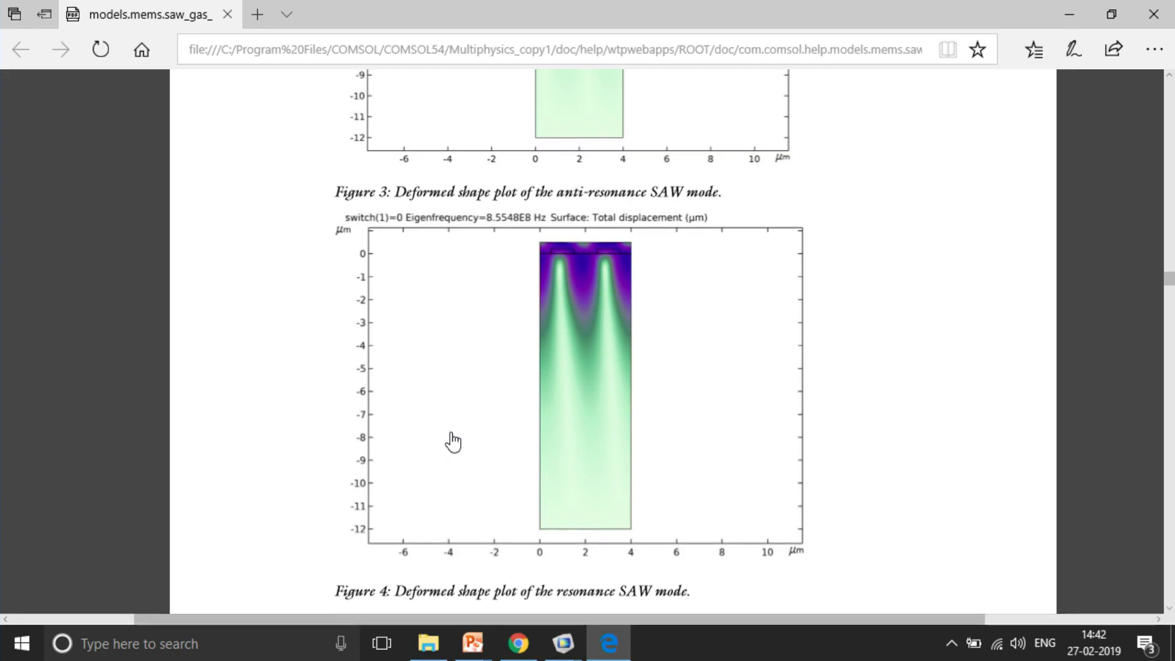
pyautogui.scroll(5, 453, 441)
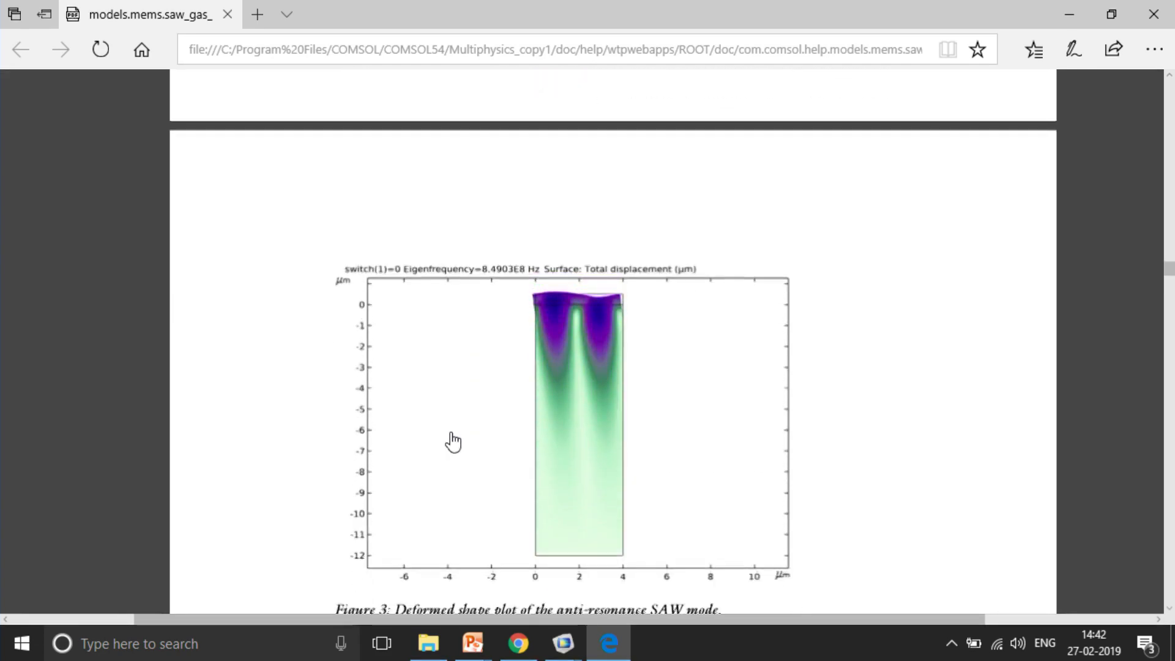
# - Examine the electric potential plots at anti-resonance and resonance in Figures 5 and 6, continuing to the References section
pyautogui.scroll(-12, 453, 440)
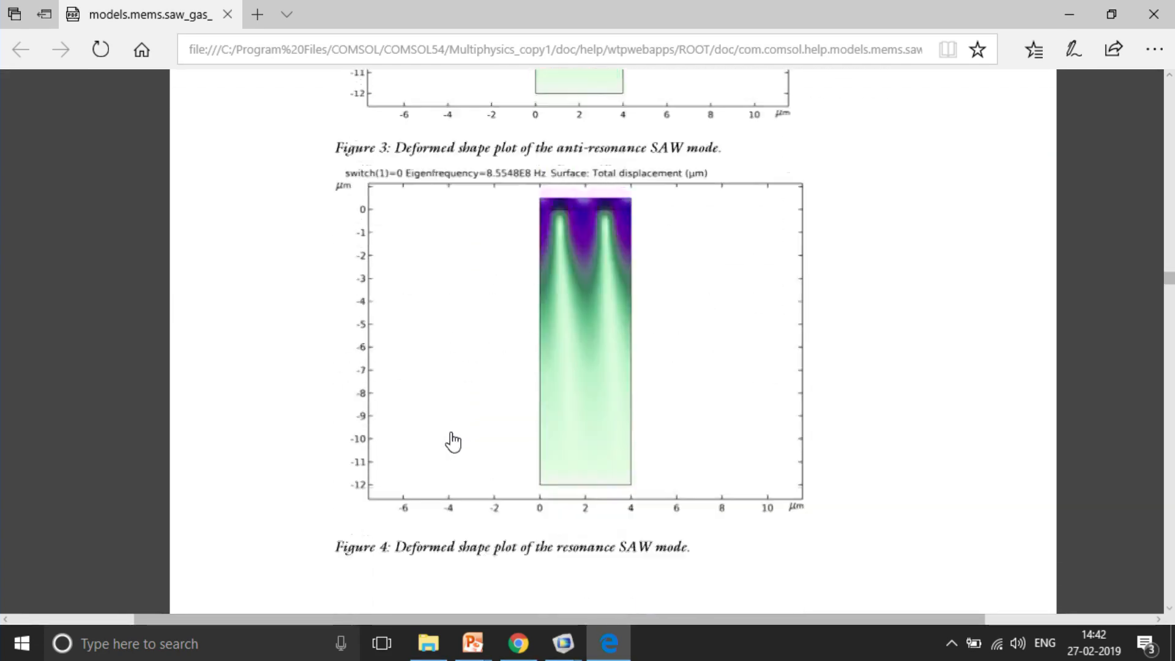
pyautogui.scroll(-1, 270, 422)
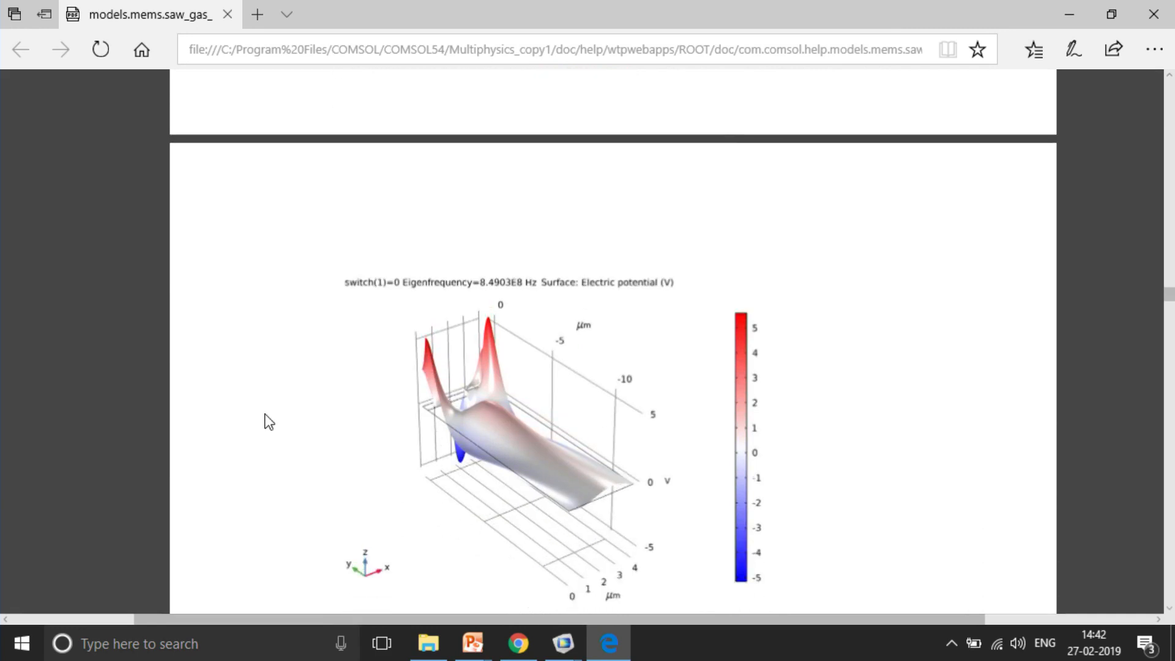
pyautogui.scroll(-6, 269, 422)
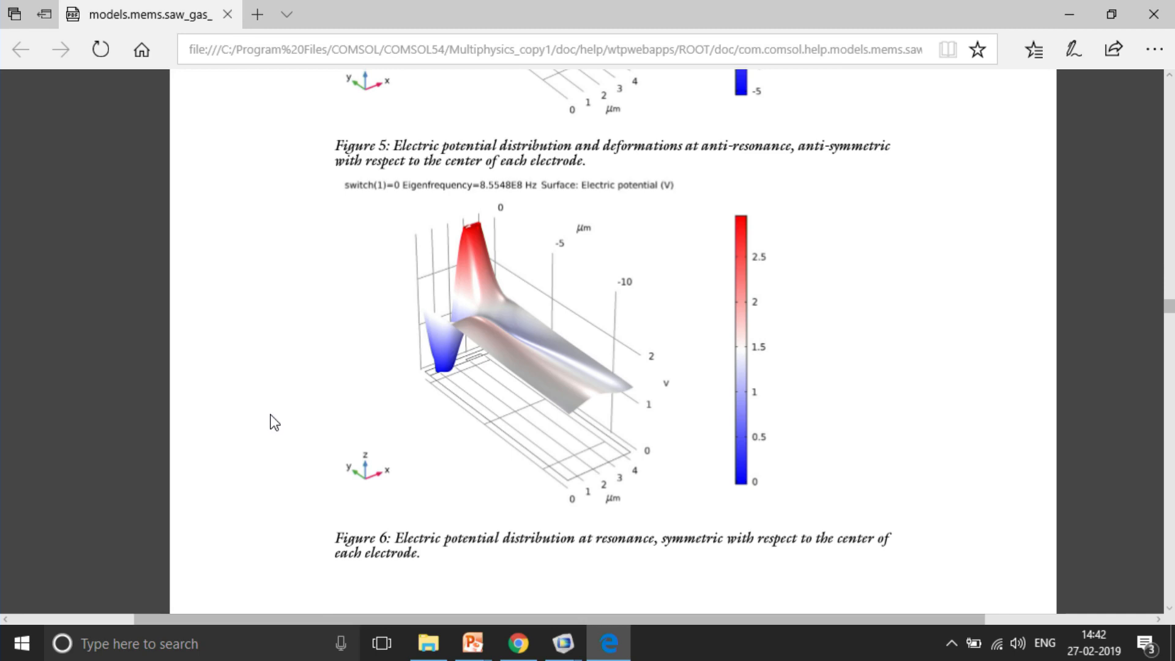
pyautogui.scroll(-8, 276, 415)
pyautogui.scroll(3, 281, 415)
pyautogui.scroll(-3, 339, 432)
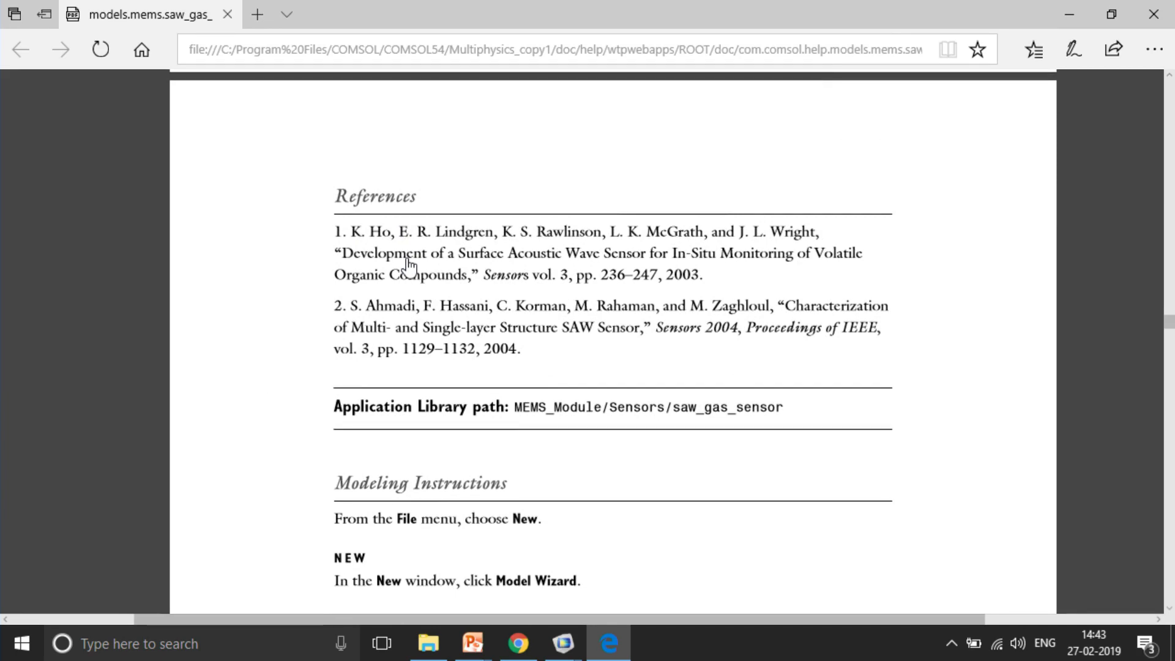
# - Switch to the PowerPoint slide show and advance to the Thin-Film BAW Composite Resonator slide
pyautogui.hotkey('alt', 'Tab')
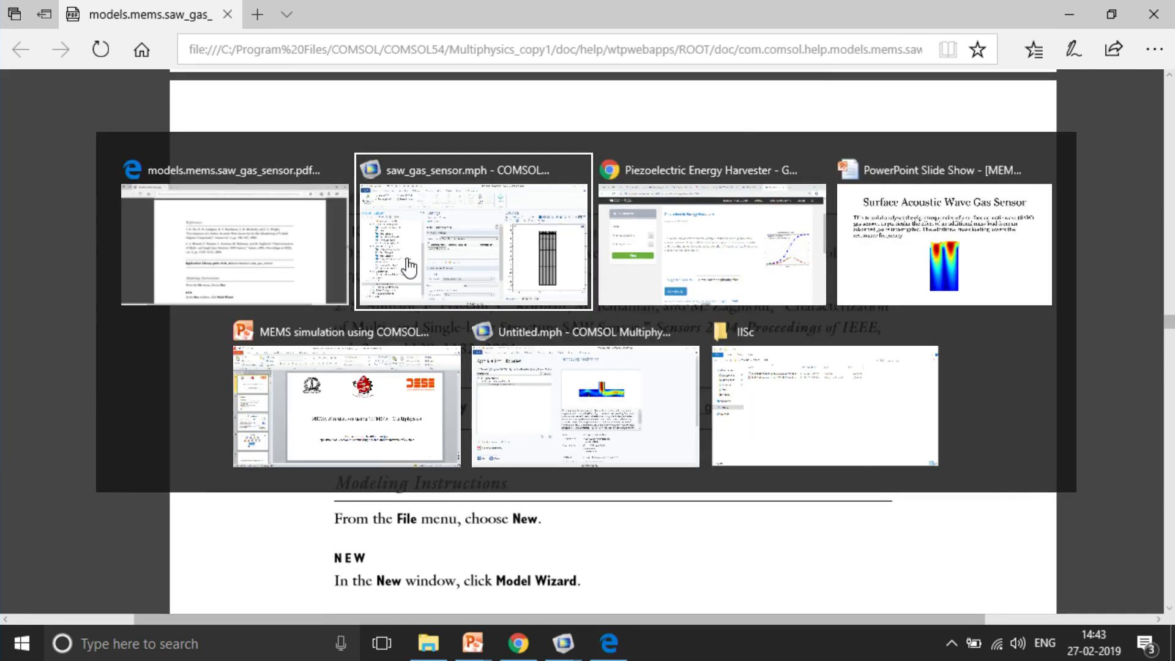
pyautogui.hotkey('alt', 'Tab')
pyautogui.hotkey('alt', 'Tab')
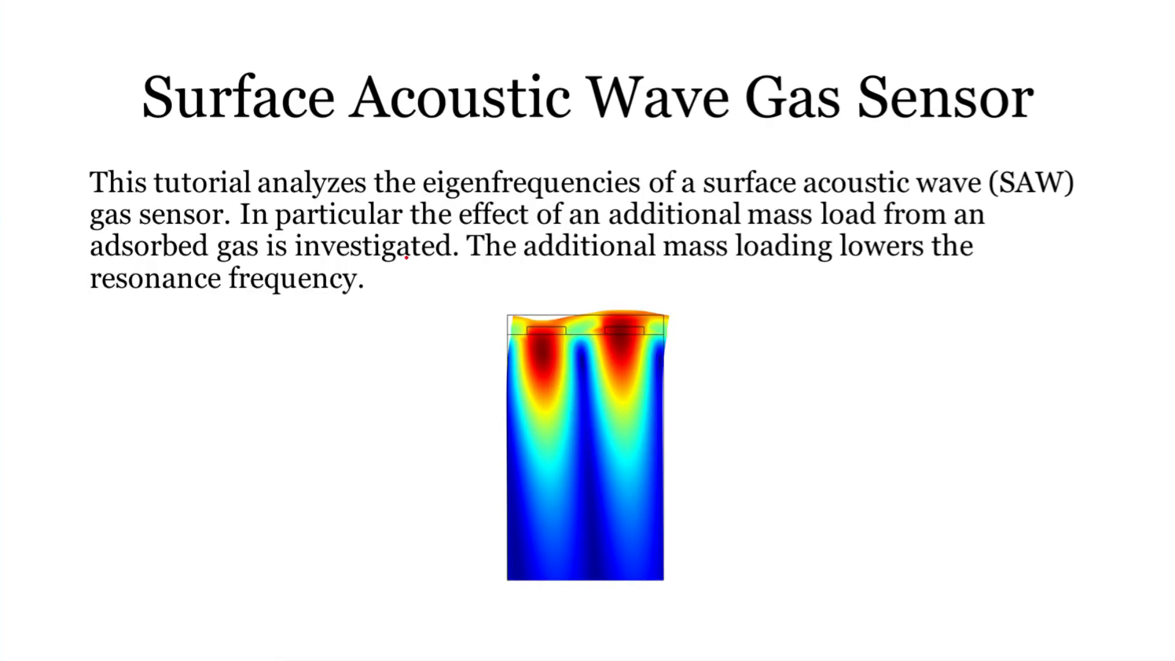
pyautogui.press('Right')
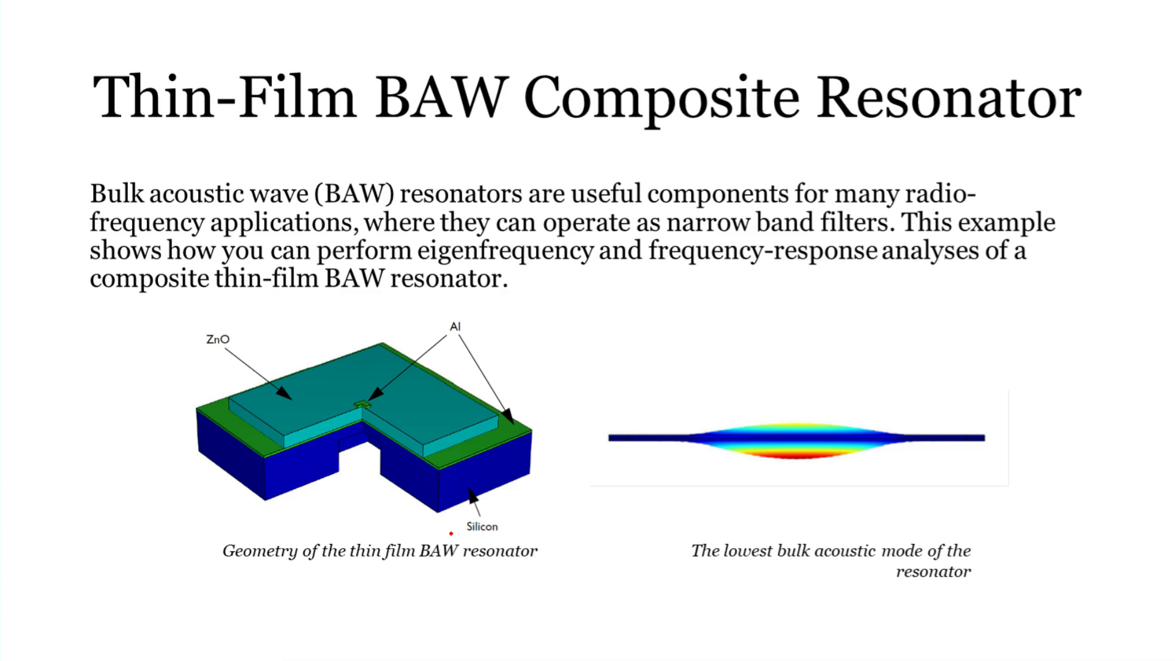
# - Switch to the COMSOL window containing saw_gas_sensor.mph and open the Application Libraries
pyautogui.press('super')
pyautogui.press('super')
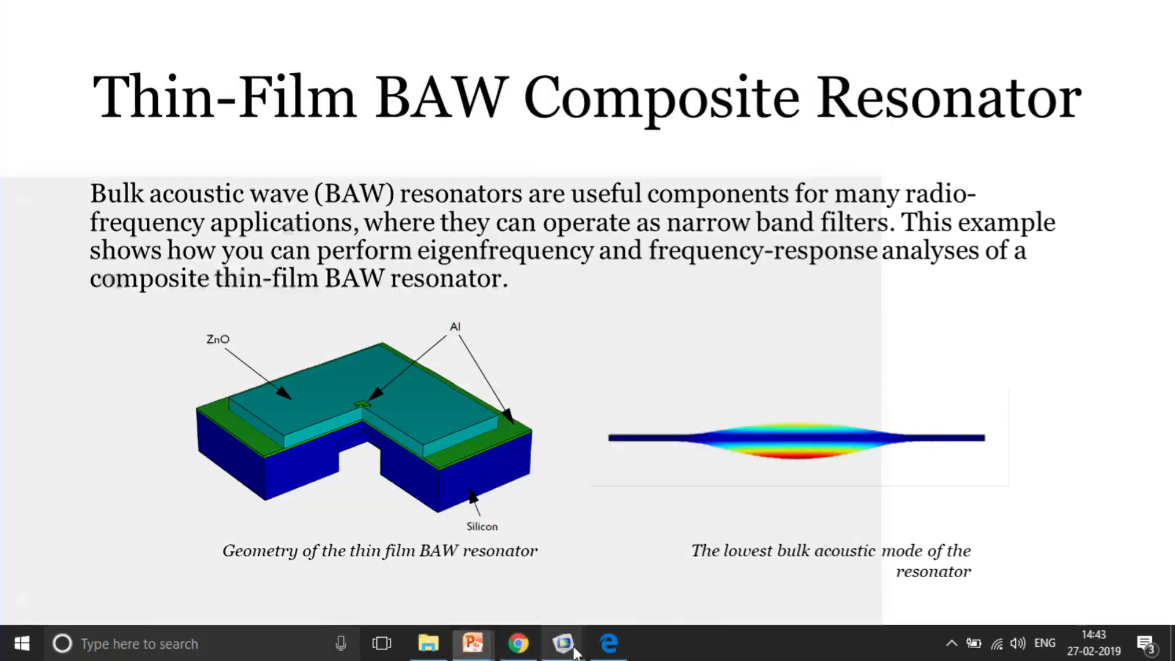
pyautogui.moveTo(572, 655)
pyautogui.click(644, 549)
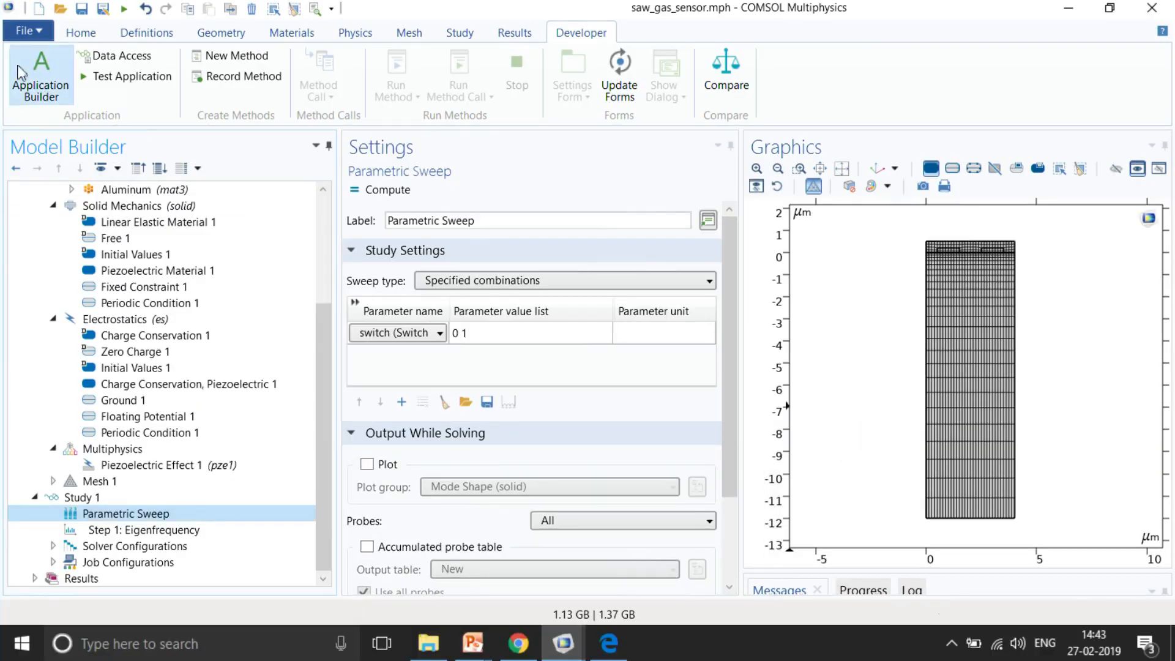
pyautogui.click(35, 38)
pyautogui.click(84, 149)
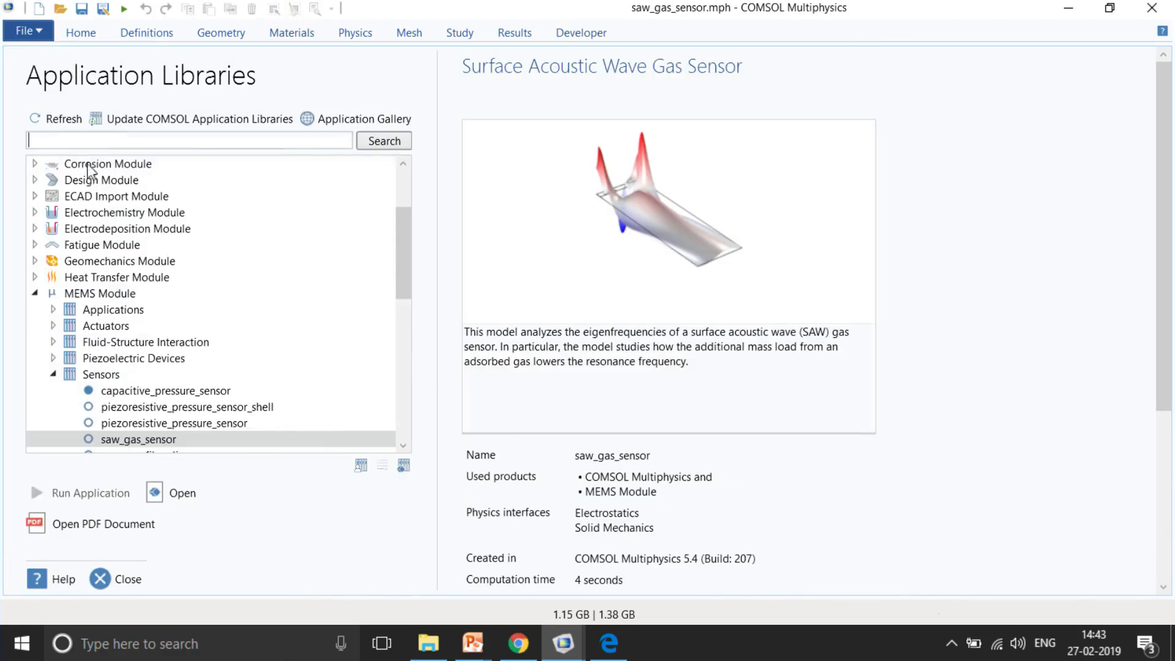
# - Collapse the MEMS Module's Sensors folder and expand its Piezoelectric Devices folder
pyautogui.scroll(-2, 139, 327)
pyautogui.click(56, 278)
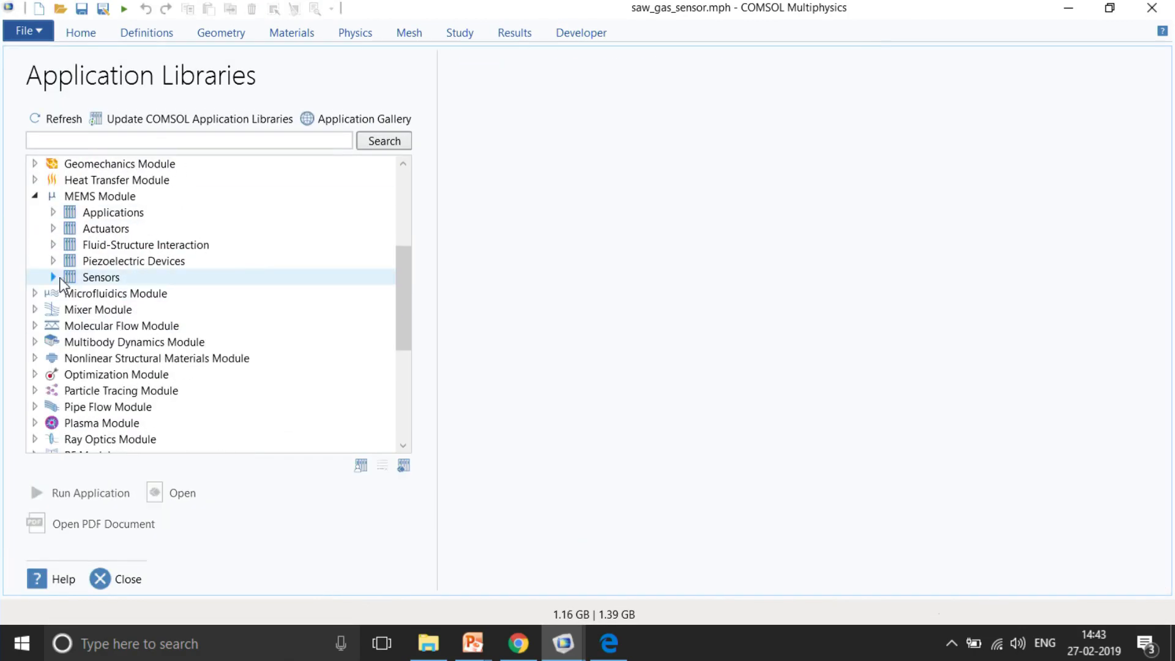
pyautogui.click(54, 261)
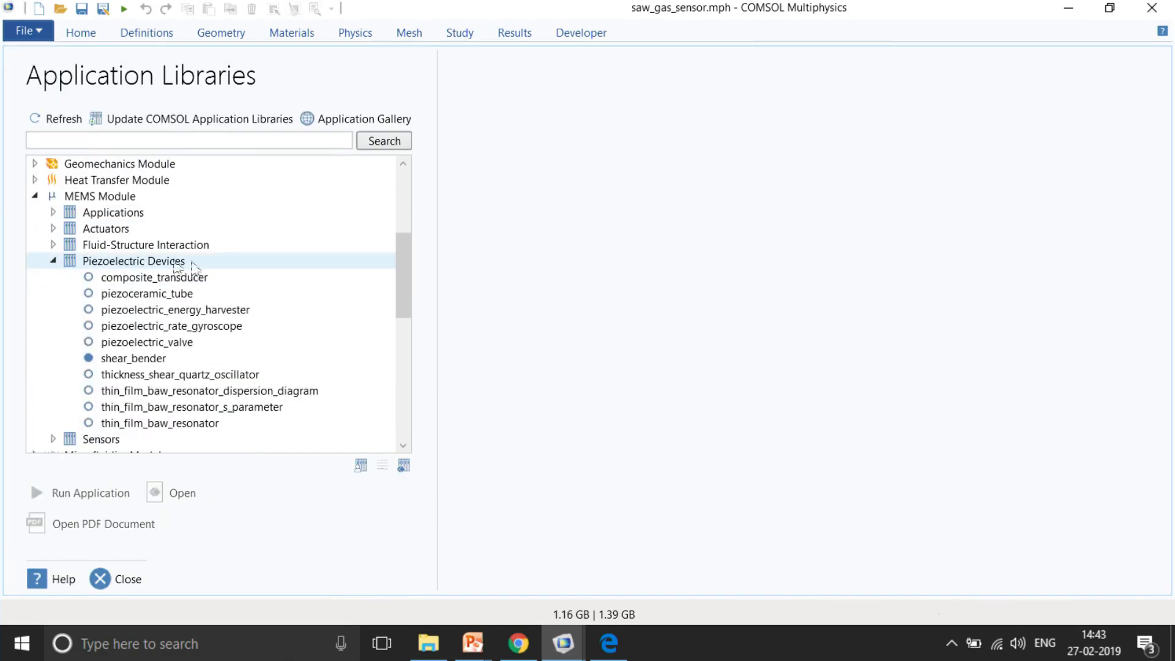
# - Preview the thin-film BAW dispersion diagram, S-parameter and composite resonator examples, leaving thin_film_baw_resonator selected
pyautogui.click(216, 392)
pyautogui.scroll(-1, 221, 403)
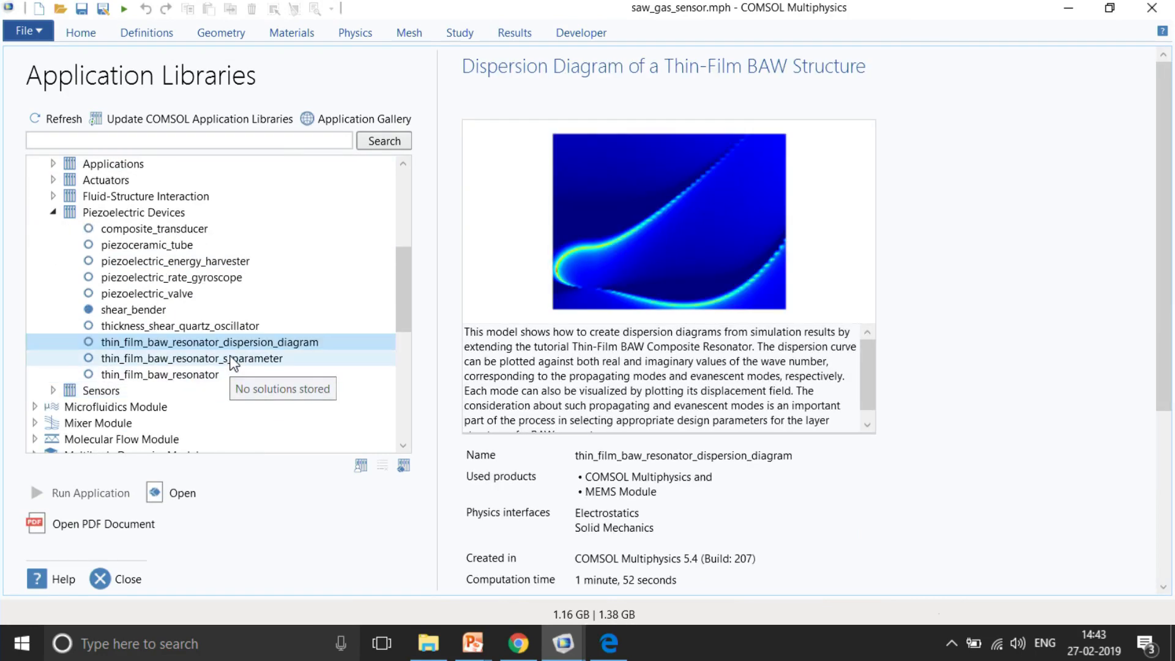
pyautogui.click(234, 360)
pyautogui.click(206, 377)
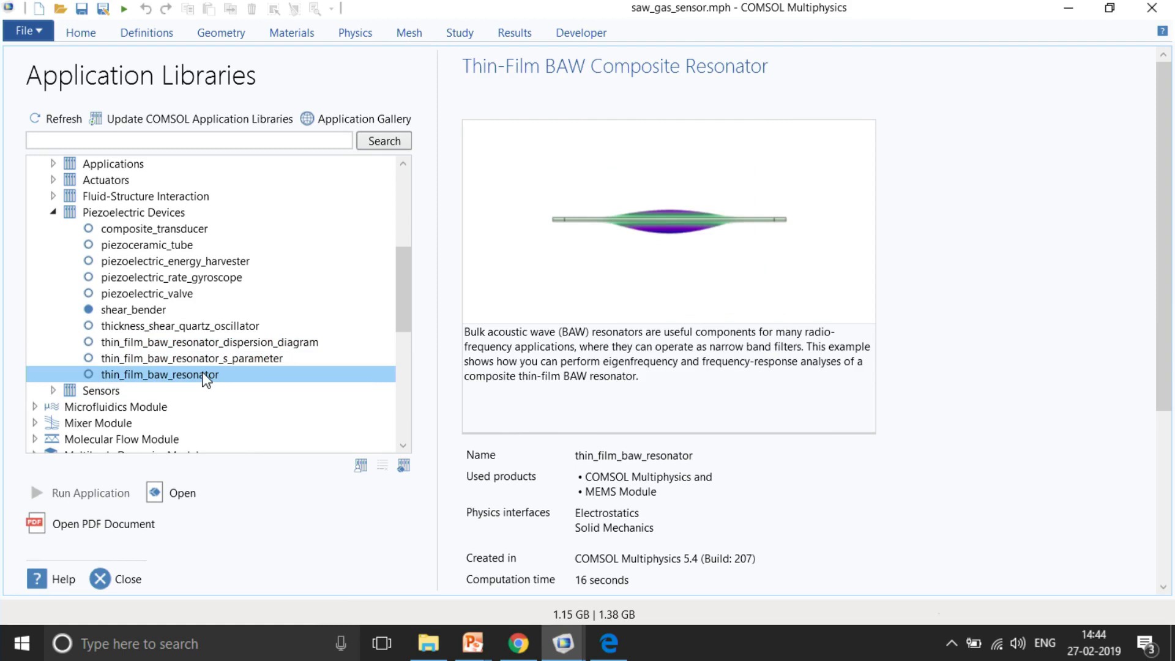
pyautogui.click(243, 342)
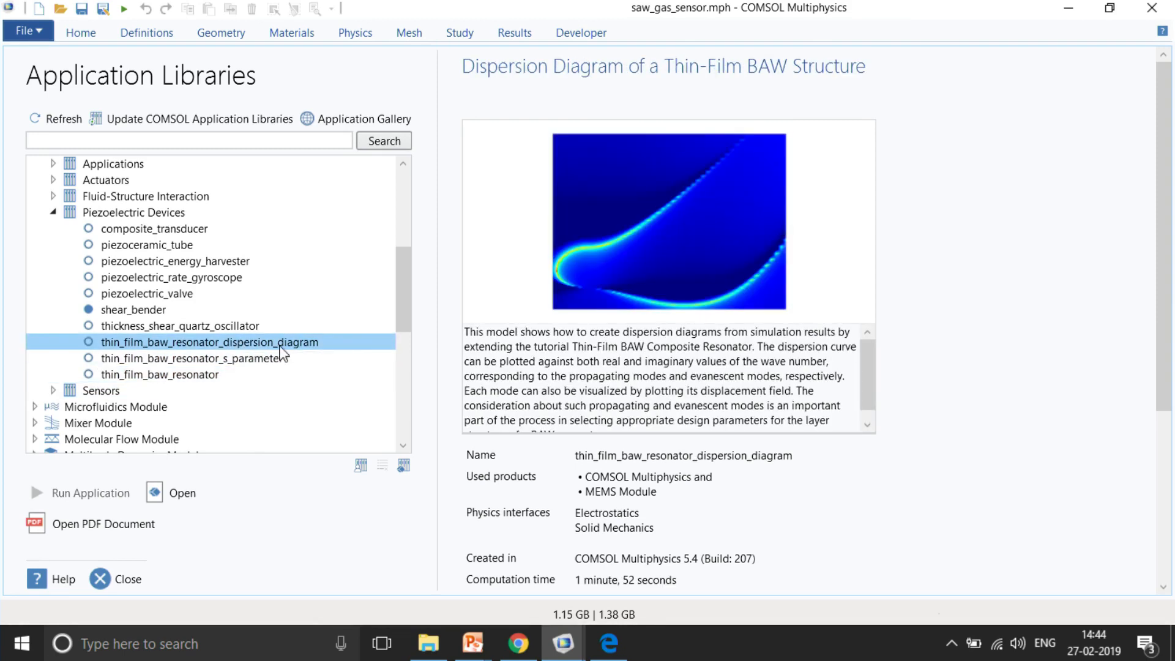
pyautogui.click(289, 363)
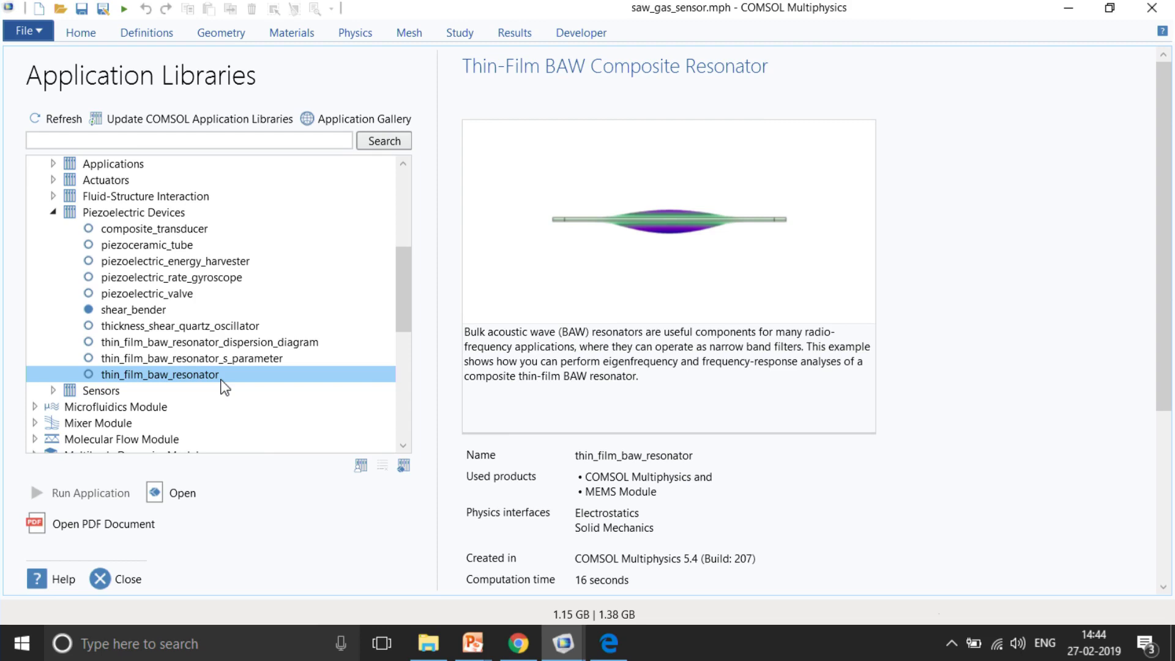
# - Open the PDF documentation for thin_film_baw_resonator and close the SAW gas sensor PDF in Edge
pyautogui.click(147, 519)
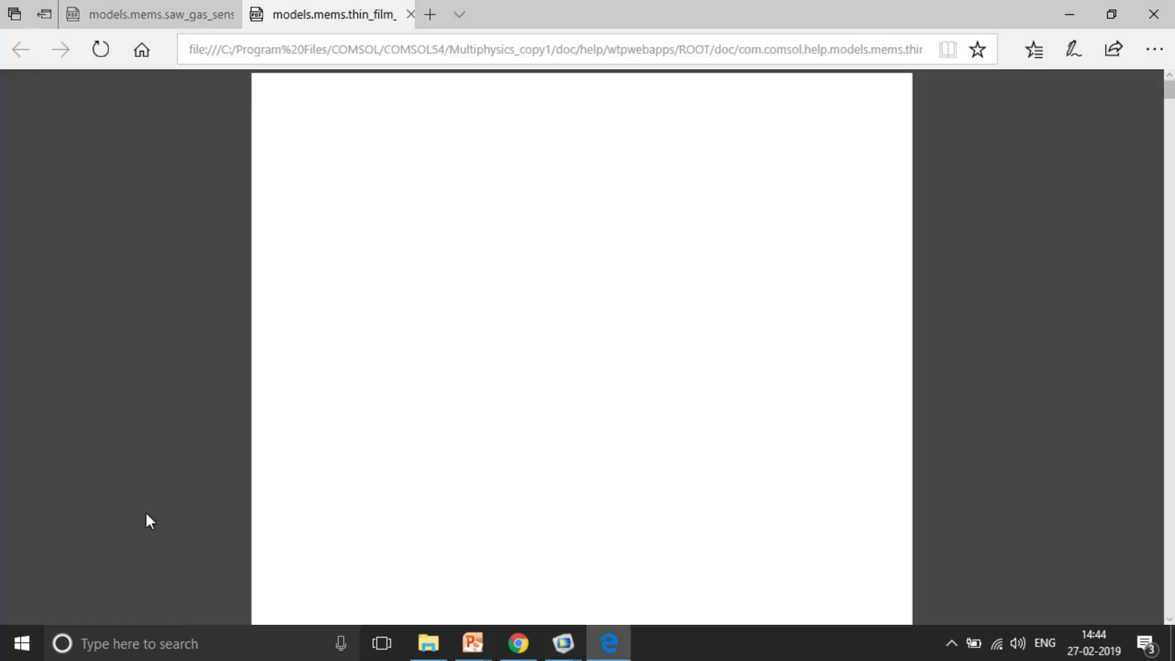
pyautogui.click(176, 14)
pyautogui.click(227, 14)
# - Read the BAW resonator introduction and model definition, examining the layered geometry in Figure 1 and the 2D geometry in Figure 2
pyautogui.scroll(-10, 368, 343)
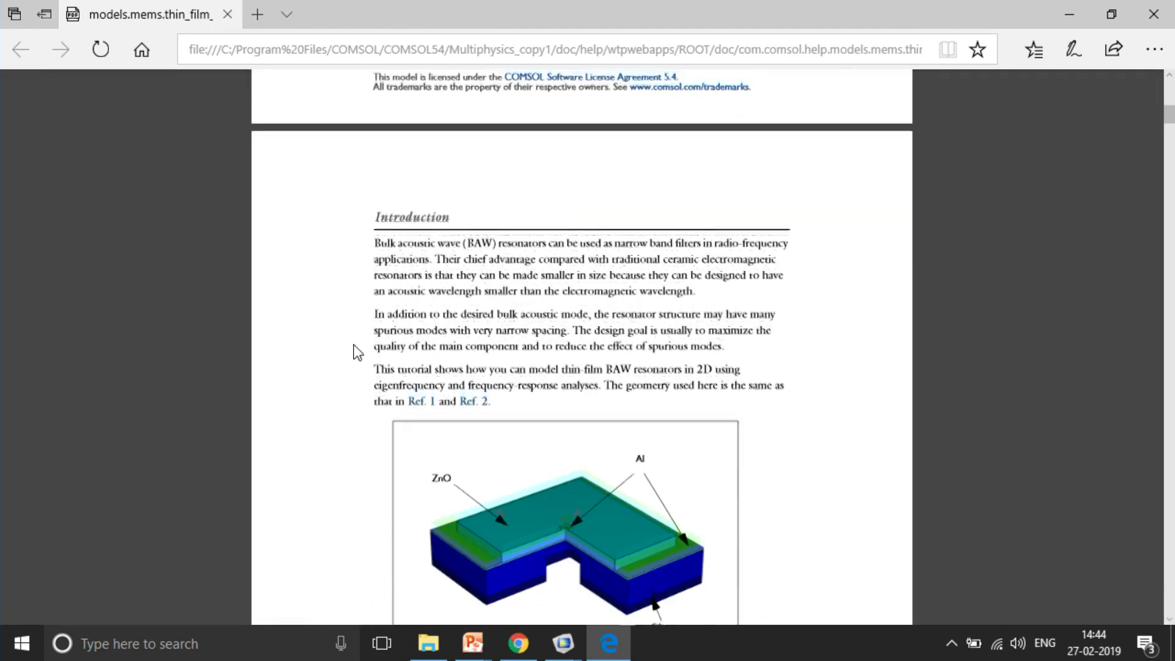
pyautogui.scroll(-5, 574, 374)
pyautogui.scroll(3, 600, 354)
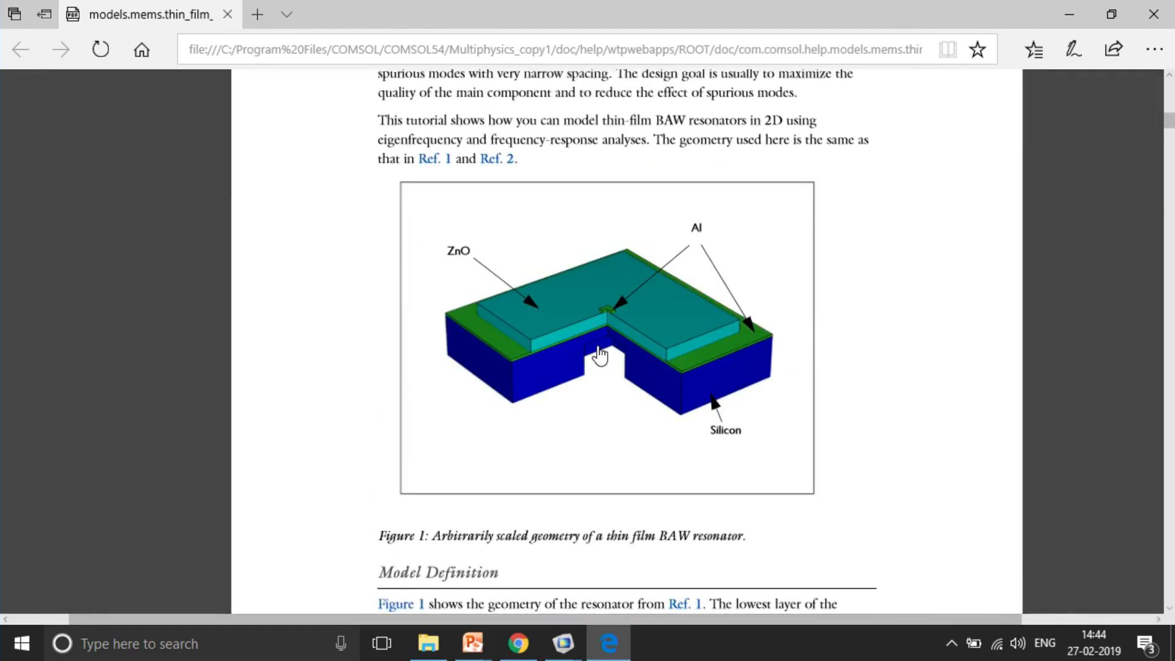
pyautogui.keyDown('ctrl'); pyautogui.scroll(1, 599, 355); pyautogui.keyUp('ctrl')
pyautogui.keyDown('ctrl'); pyautogui.scroll(1, 599, 355); pyautogui.keyUp('ctrl')
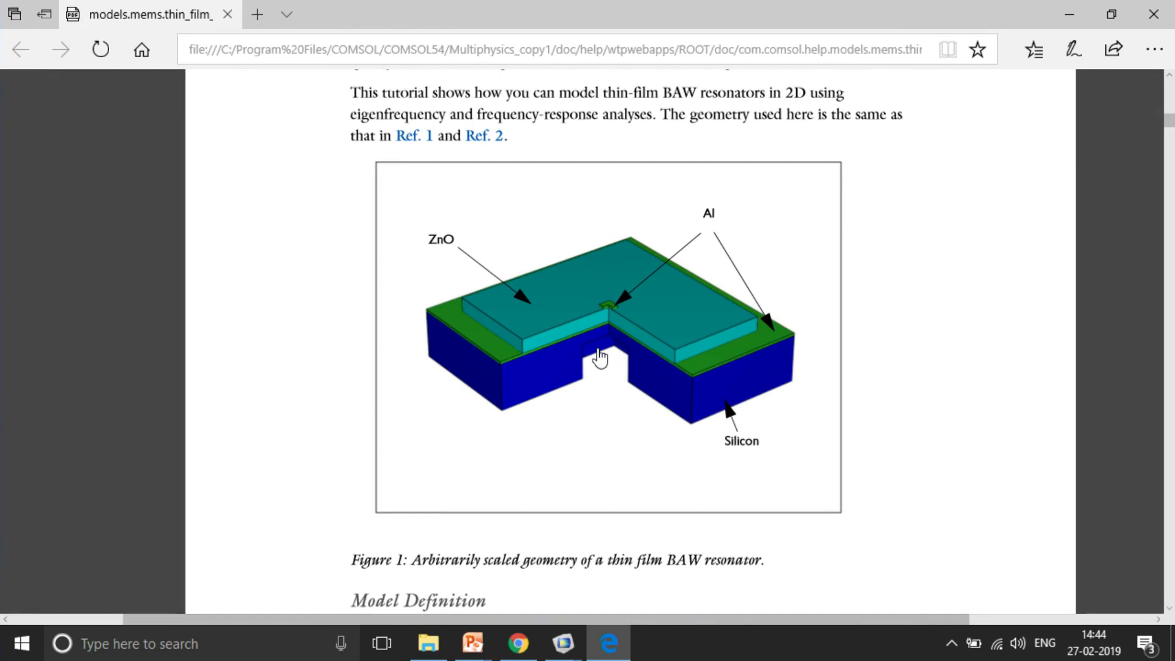
pyautogui.scroll(-10, 597, 360)
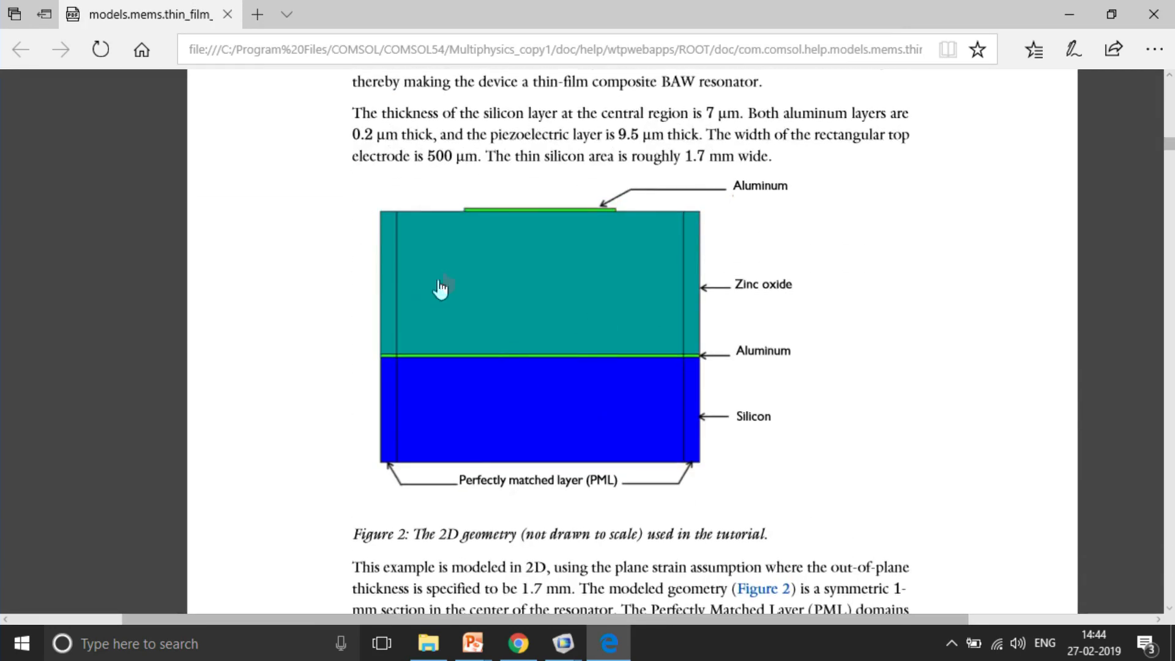
pyautogui.scroll(6, 503, 308)
pyautogui.scroll(5, 503, 308)
pyautogui.scroll(-10, 359, 333)
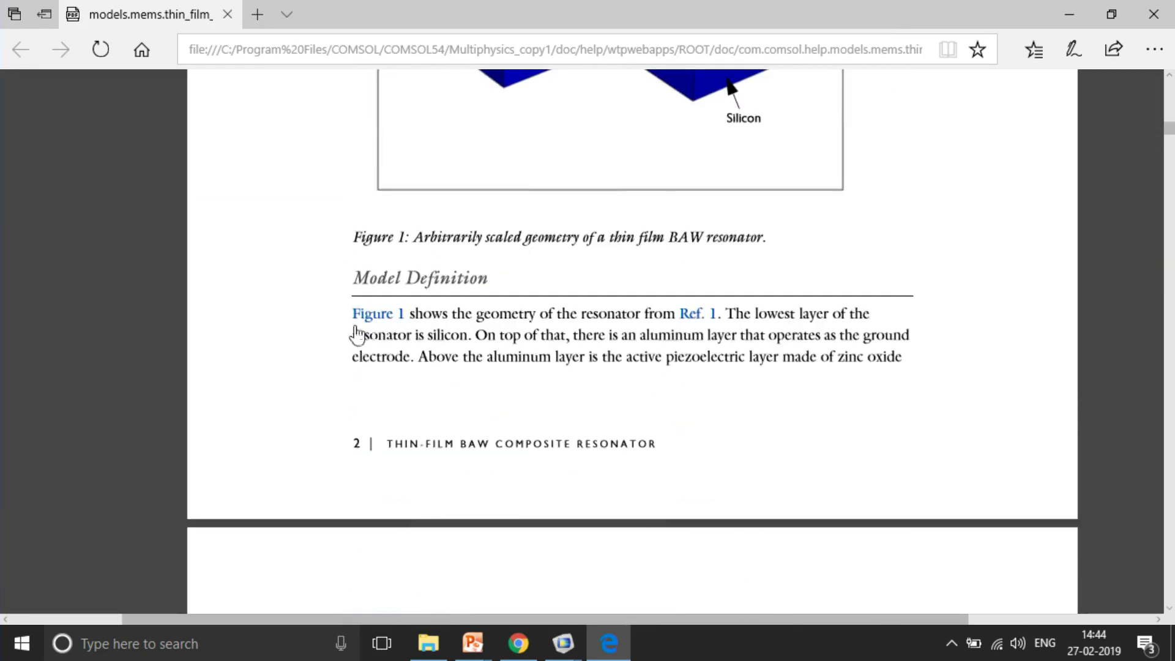
pyautogui.scroll(-2, 341, 355)
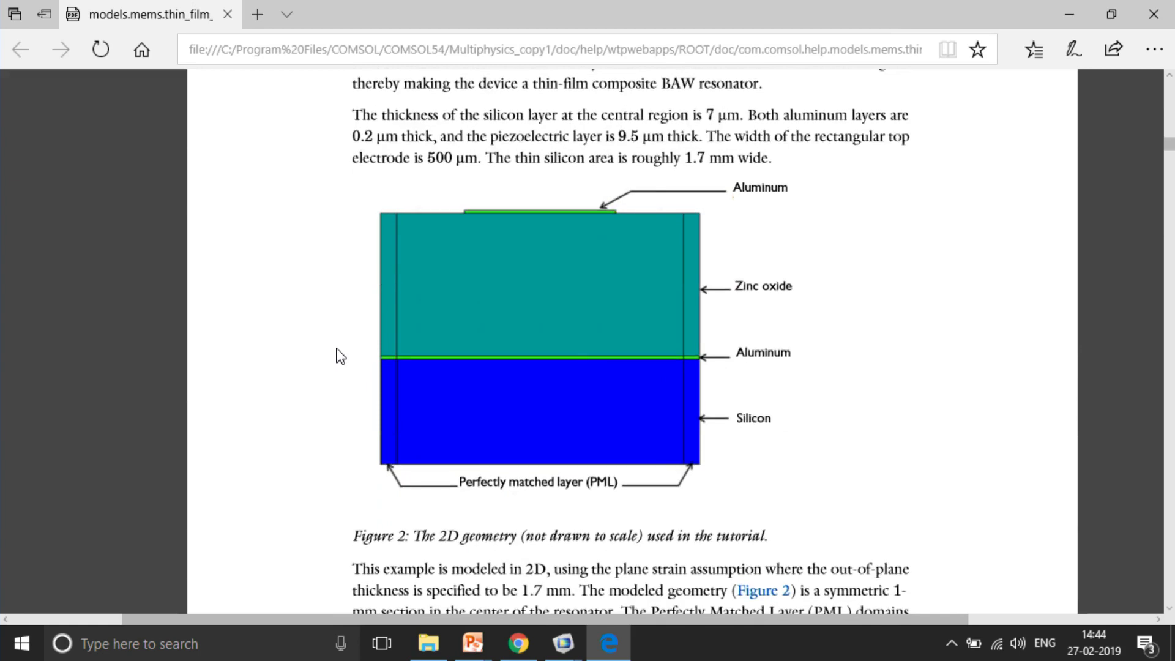